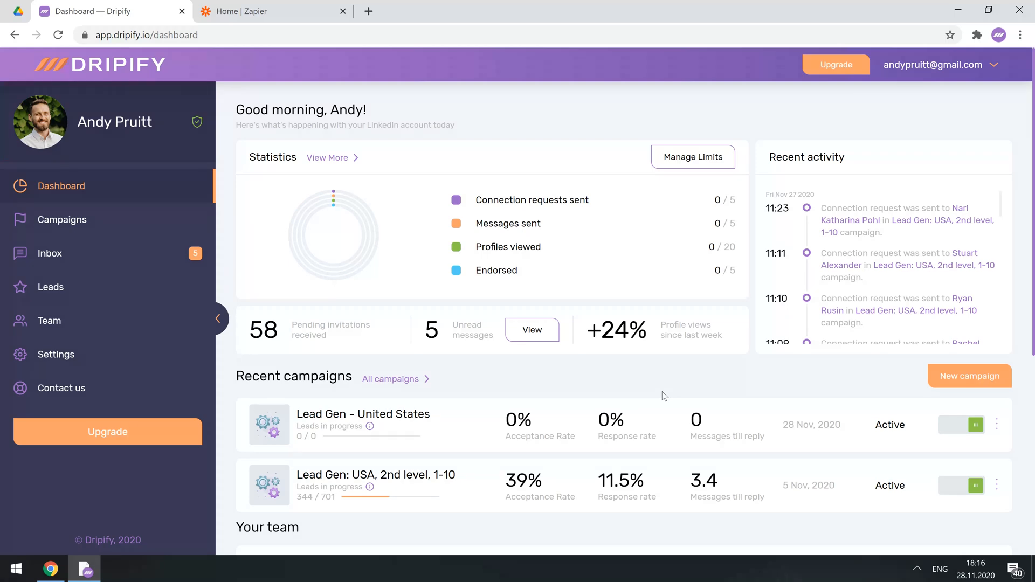
{"action": "left_click", "coordinate": [258, 7]}
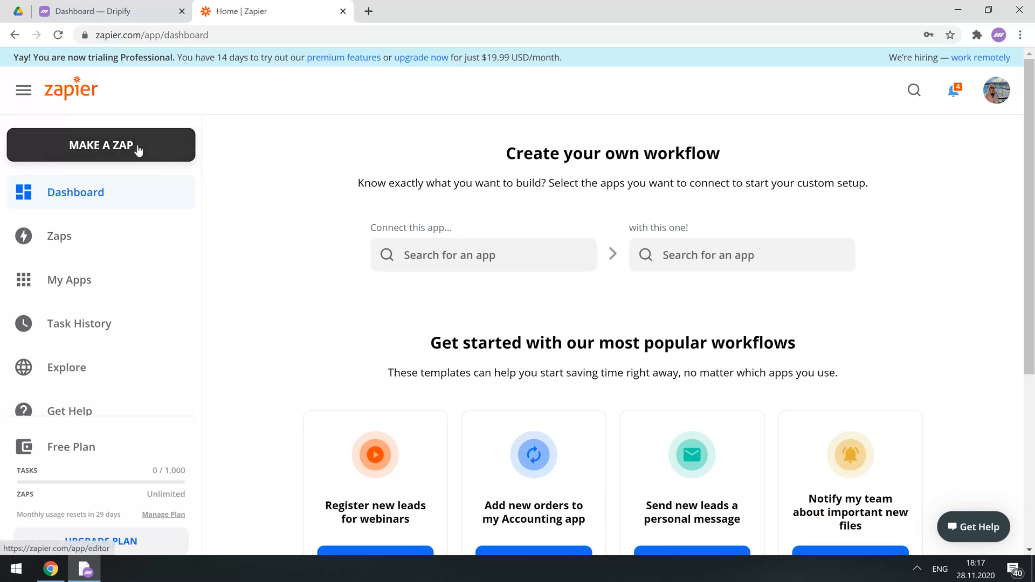
{"action": "left_click", "coordinate": [134, 15]}
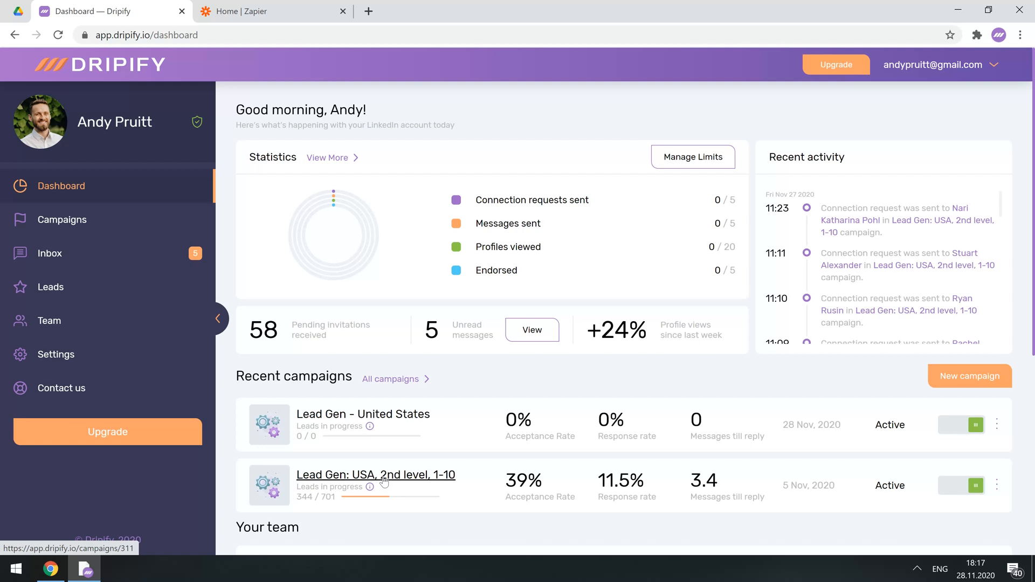
Step: Start a new campaign, name its lead list "London, 2-3lvl, Comp" and open the LinkedIn search for it
{"action": "left_click", "coordinate": [1002, 382]}
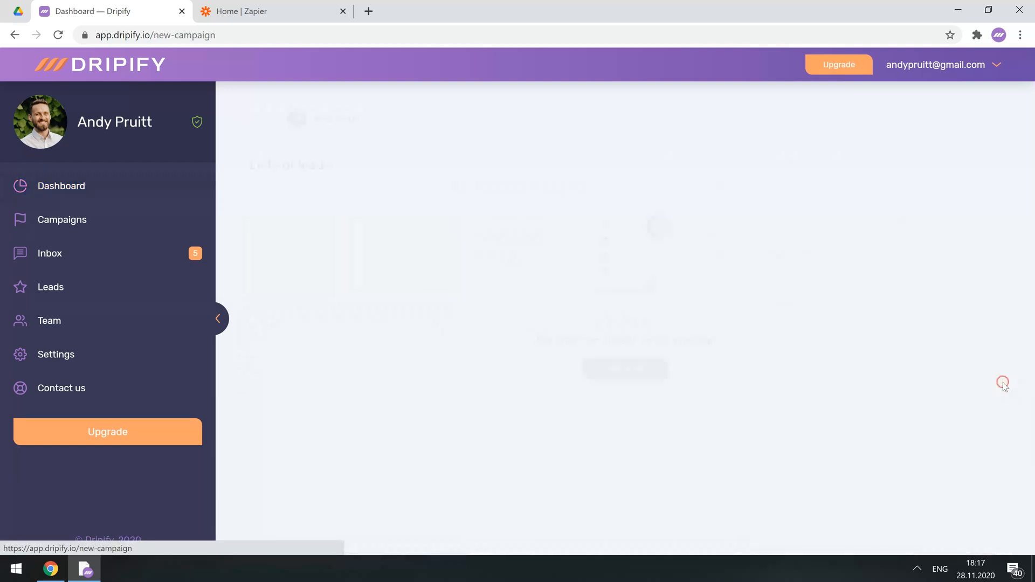
{"action": "left_click", "coordinate": [626, 371]}
{"action": "type", "text": "London, 2-3rd, Comp"}
{"action": "left_click", "coordinate": [433, 346]}
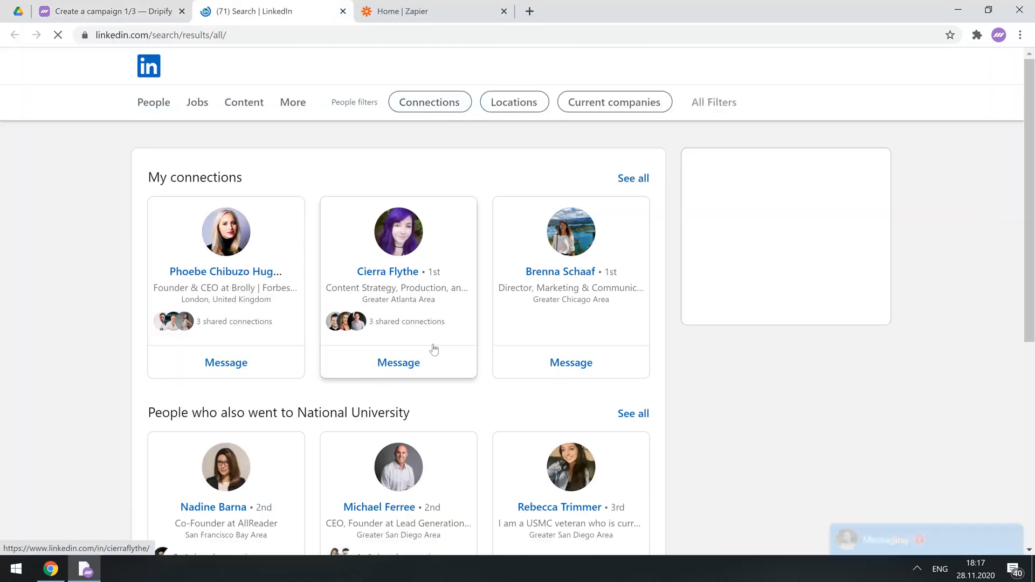
Step: Filter the LinkedIn search to 2nd-degree connections
{"action": "left_click", "coordinate": [439, 102]}
{"action": "left_click", "coordinate": [419, 163]}
{"action": "left_click", "coordinate": [545, 212]}
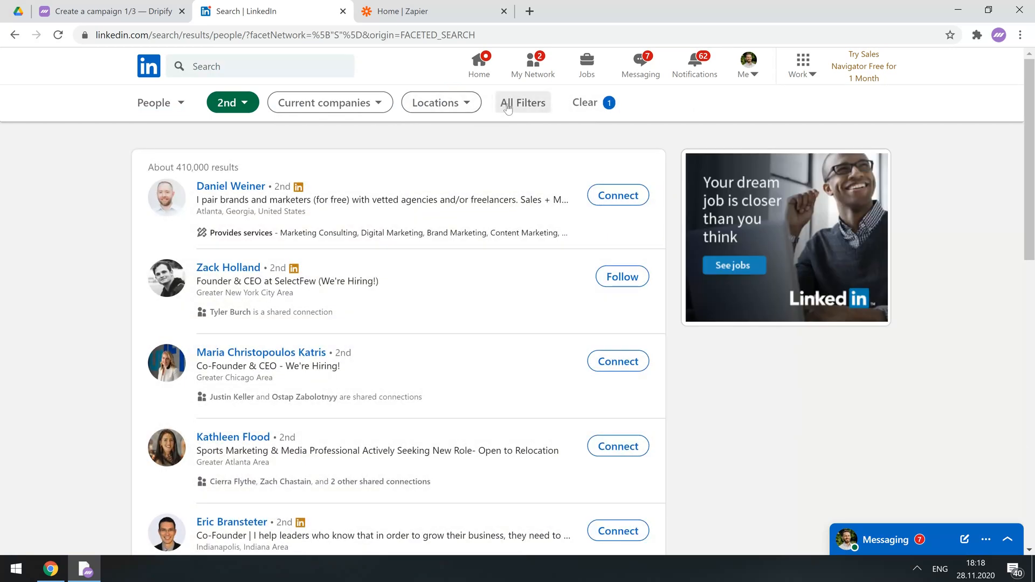
Step: Narrow the people search to the location London, England, United Kingdom and the Computer Software industry
{"action": "left_click", "coordinate": [514, 102]}
{"action": "left_click", "coordinate": [562, 193]}
{"action": "type", "text": "london"}
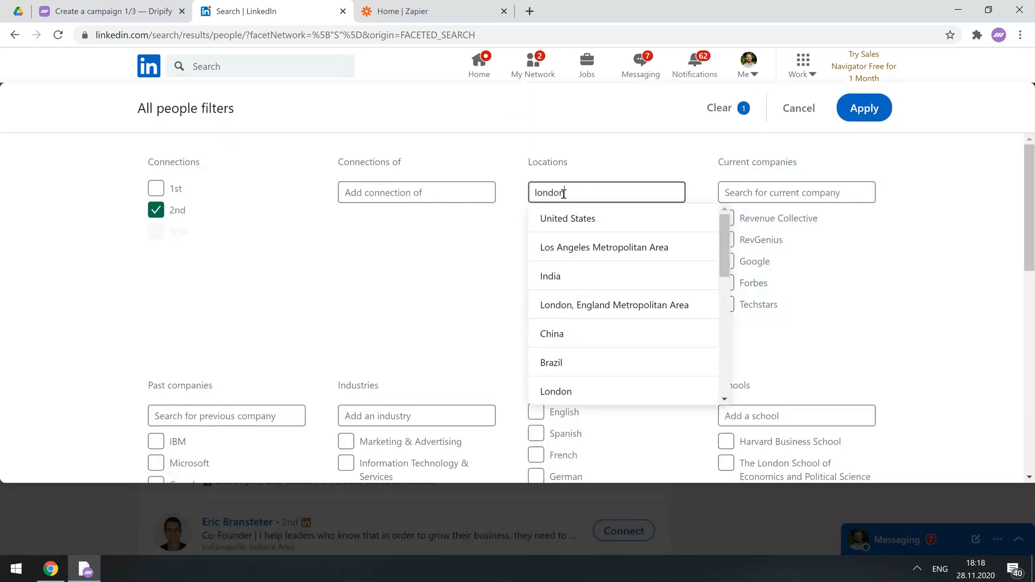
{"action": "left_click", "coordinate": [567, 226]}
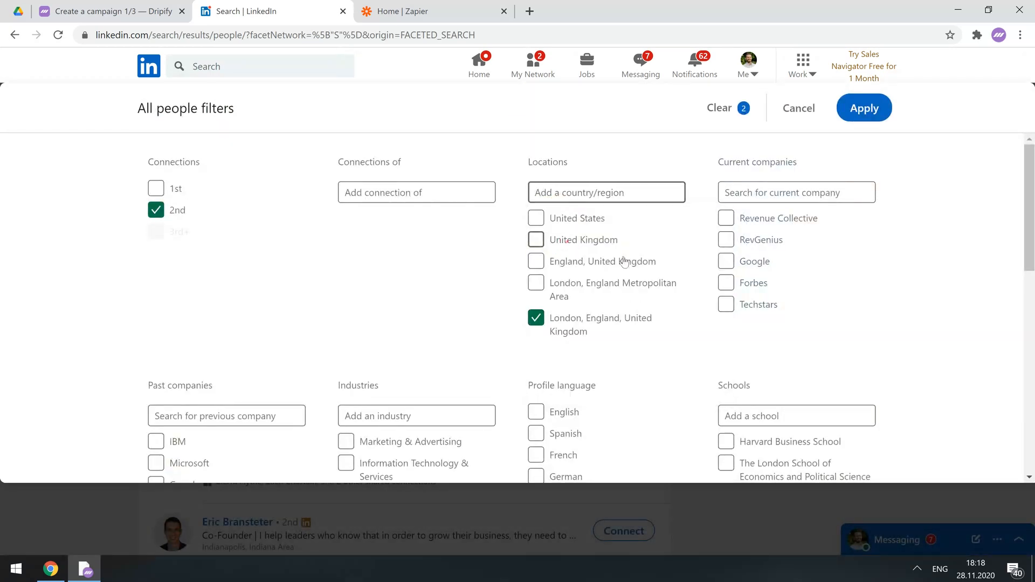
{"action": "scroll", "coordinate": [820, 300], "scroll_direction": "down", "scroll_amount": 4}
{"action": "scroll", "coordinate": [422, 289], "scroll_direction": "up", "scroll_amount": 2}
{"action": "left_click", "coordinate": [346, 414]}
{"action": "left_click", "coordinate": [870, 111]}
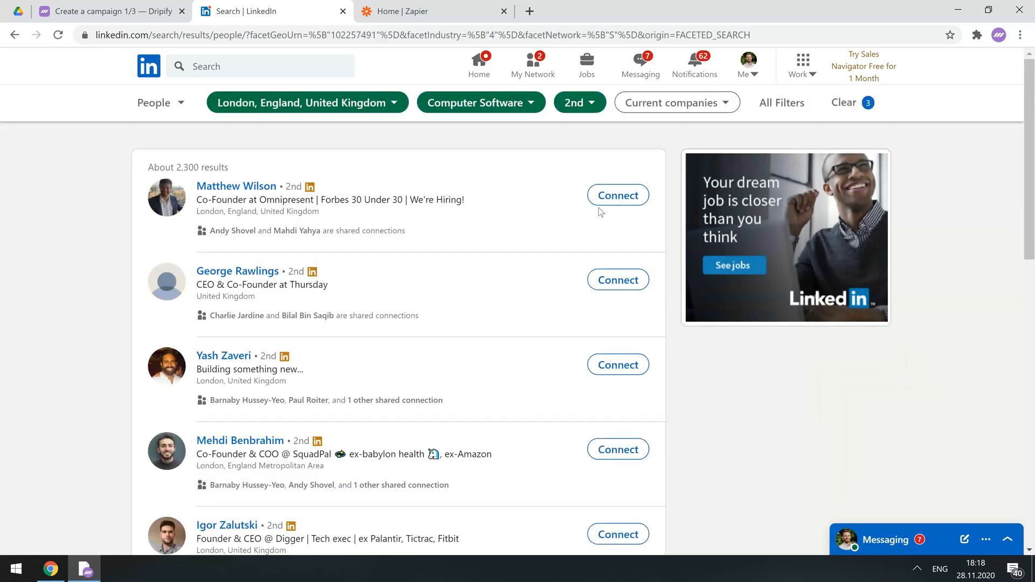
Step: Copy the filtered search URL into the Dripify lead list and create the list with the maximum number of users
{"action": "left_click", "coordinate": [386, 33]}
{"action": "left_click", "coordinate": [108, 11]}
{"action": "left_click", "coordinate": [437, 366]}
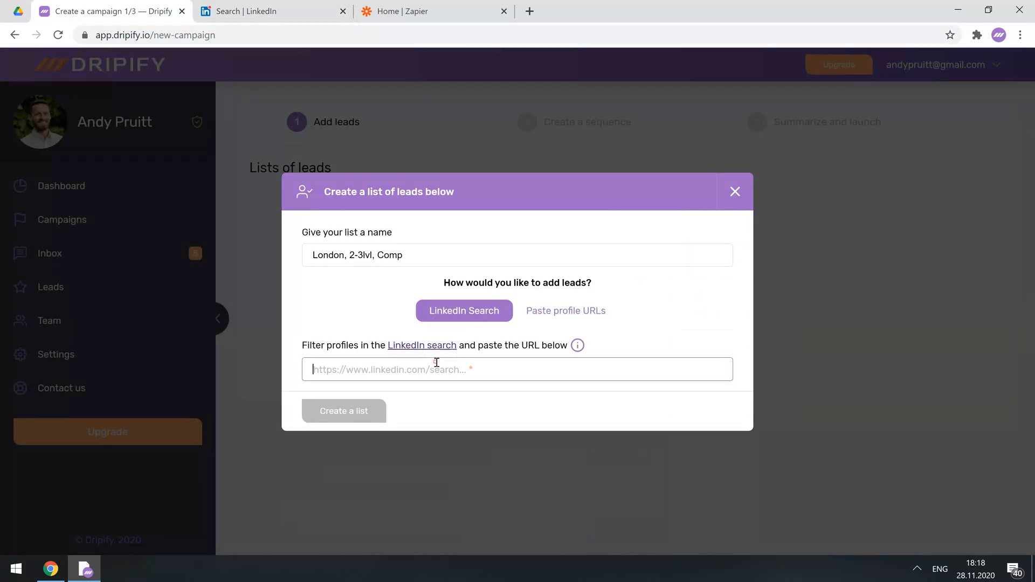
{"action": "key", "text": "ctrl+v"}
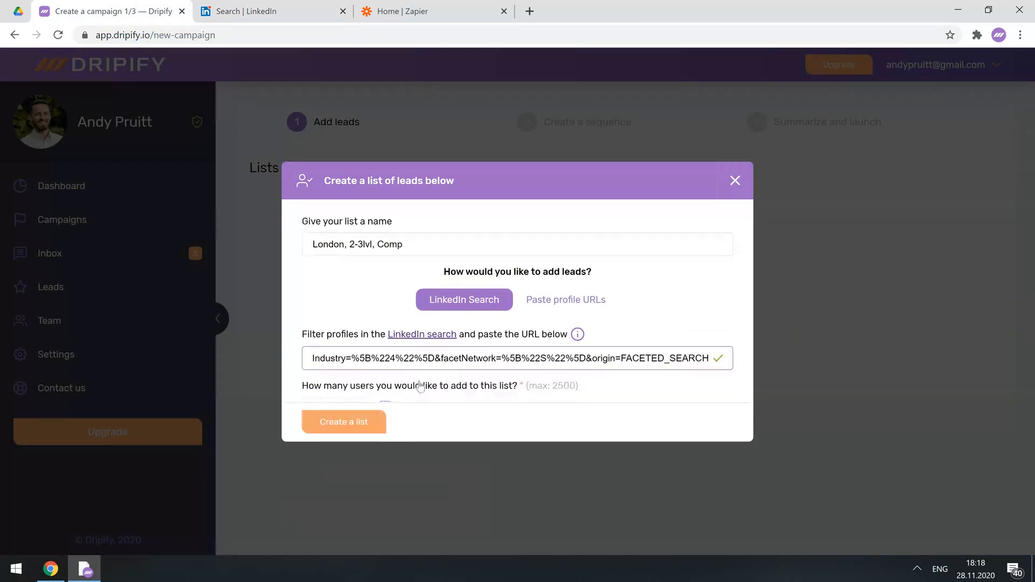
{"action": "left_click", "coordinate": [386, 389]}
{"action": "left_click", "coordinate": [360, 441]}
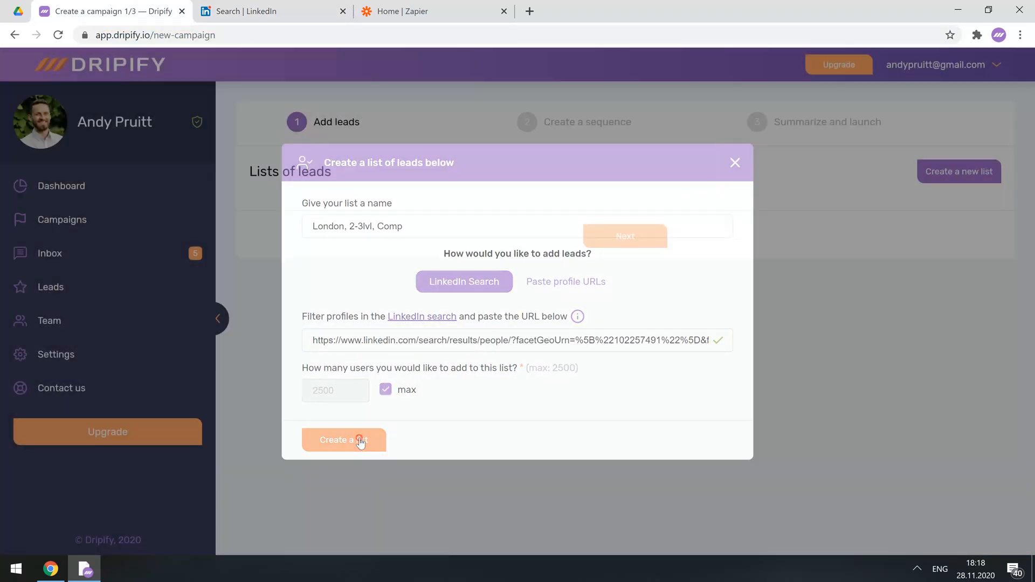
Step: Continue with the new lead list, select the Custom Campaign template and proceed to the campaign's summary and launch stage
{"action": "left_click", "coordinate": [620, 301]}
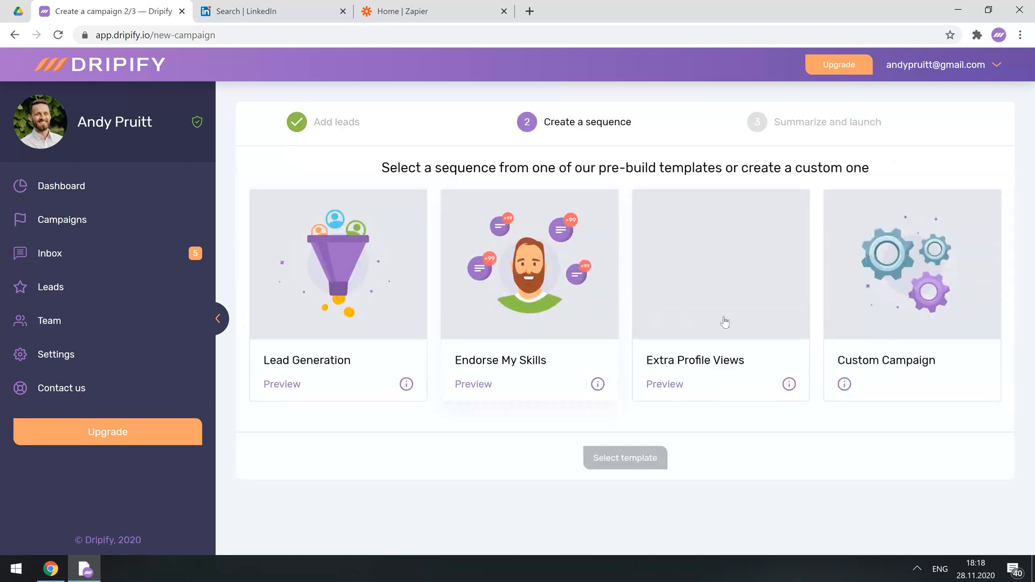
{"action": "left_click", "coordinate": [873, 304]}
{"action": "left_click", "coordinate": [633, 457]}
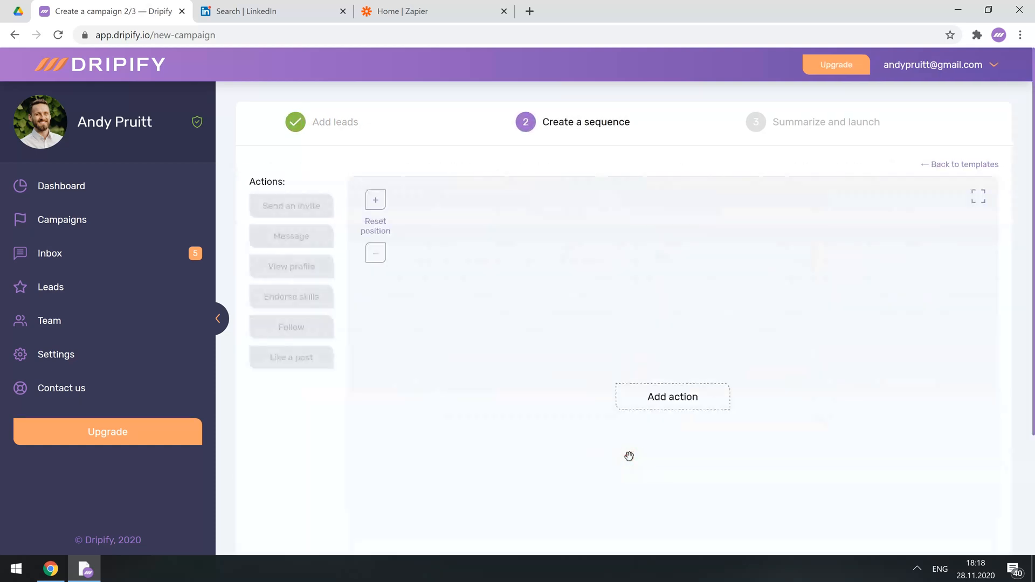
{"action": "left_click", "coordinate": [688, 507]}
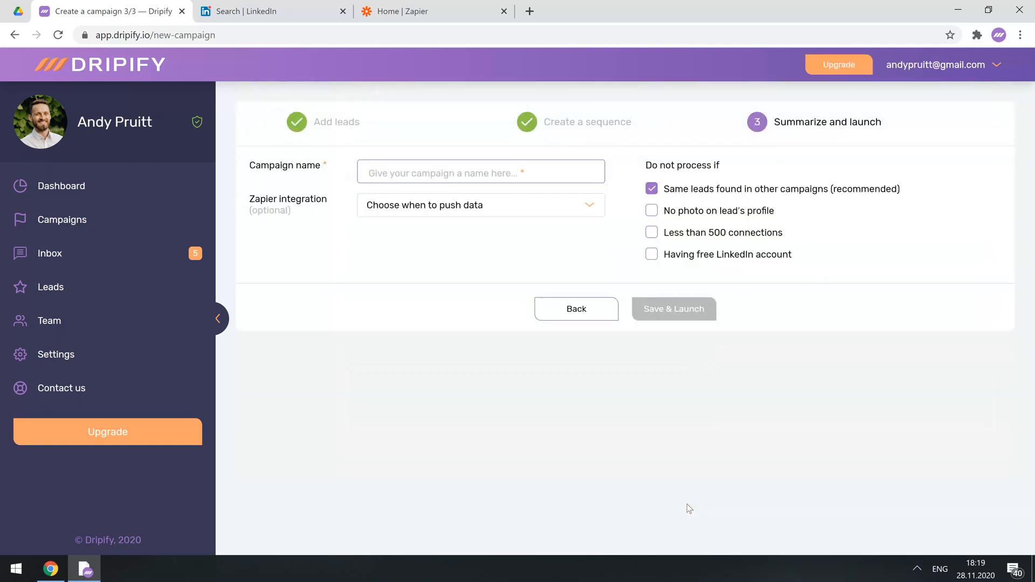
Step: Name the campaign "Campaign 1" and set its Zapier integration to push data after a connection request is accepted
{"action": "left_click", "coordinate": [422, 175]}
{"action": "type", "text": "Campaign 1"}
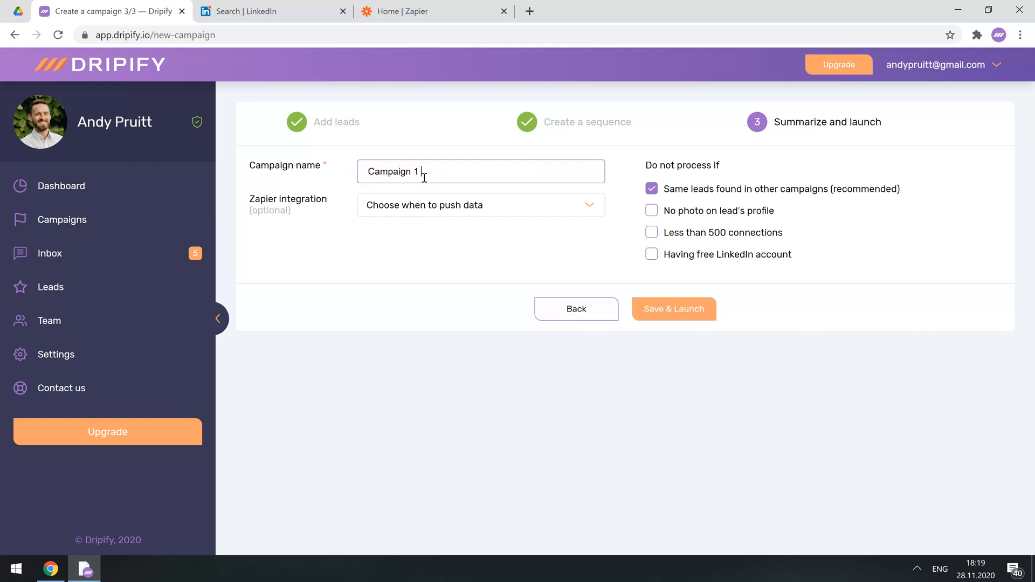
{"action": "left_click", "coordinate": [483, 215]}
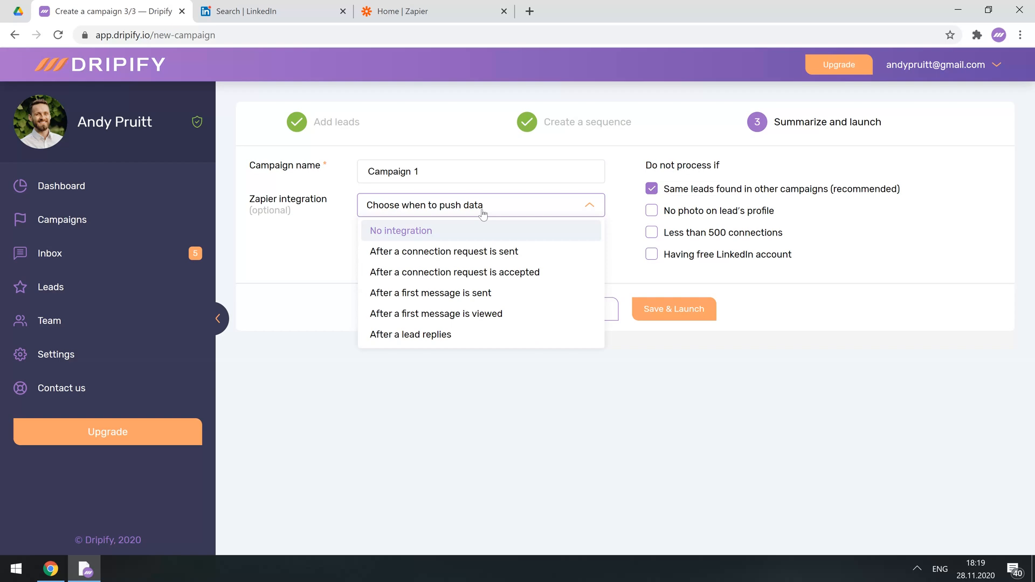
{"action": "left_click", "coordinate": [513, 275]}
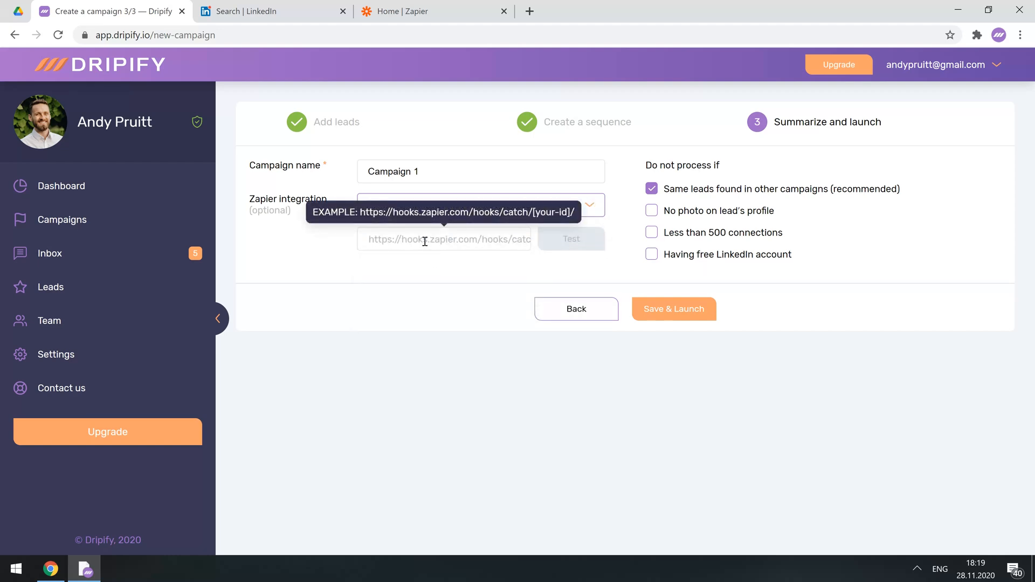
Step: Switch to Zapier and make a new zap triggered by Webhooks by Zapier with the Catch Hook event
{"action": "left_click", "coordinate": [392, 15]}
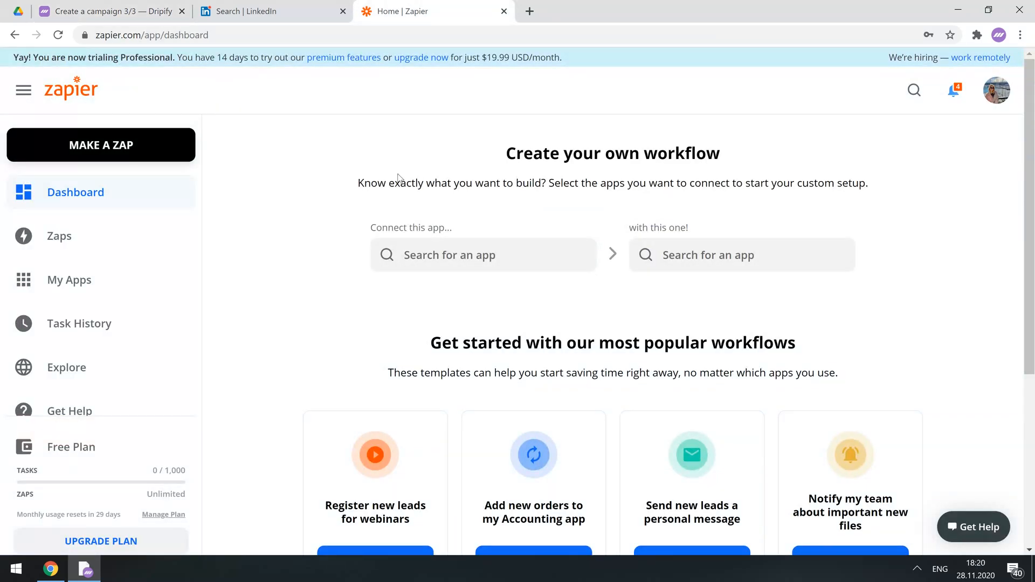
{"action": "left_click", "coordinate": [62, 145]}
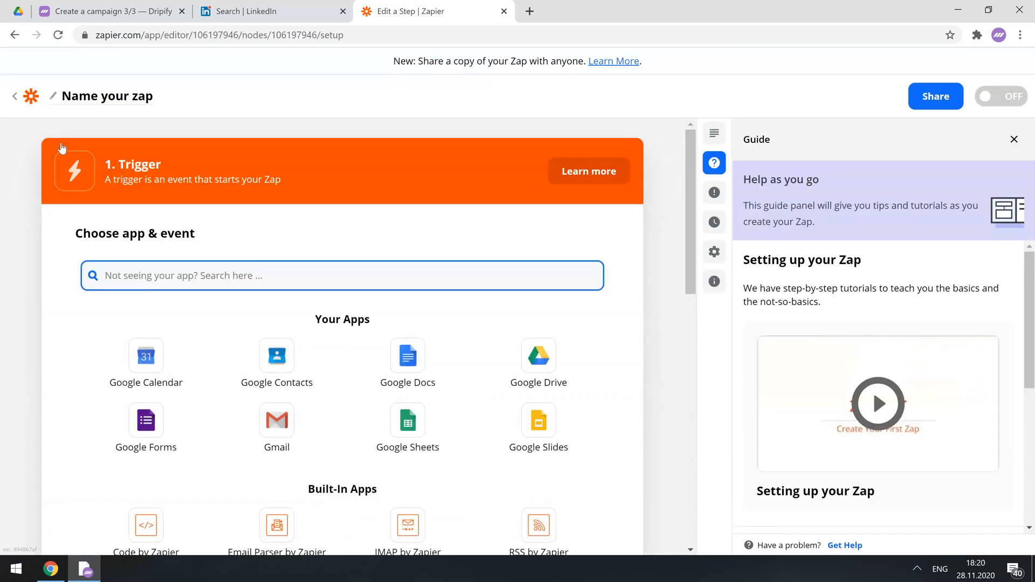
{"action": "type", "text": "webhoo"}
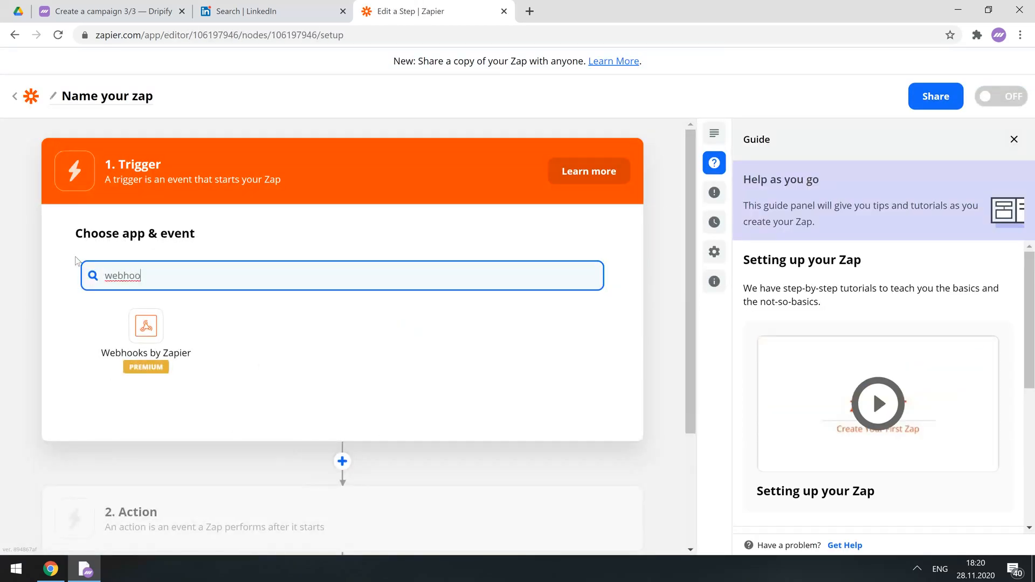
{"action": "left_click", "coordinate": [121, 336]}
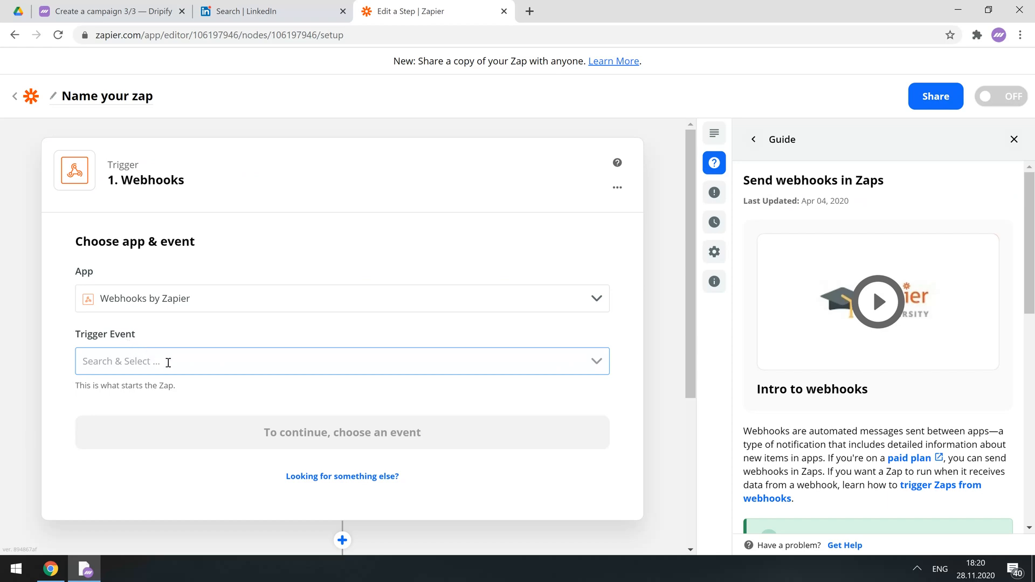
{"action": "left_click", "coordinate": [168, 363]}
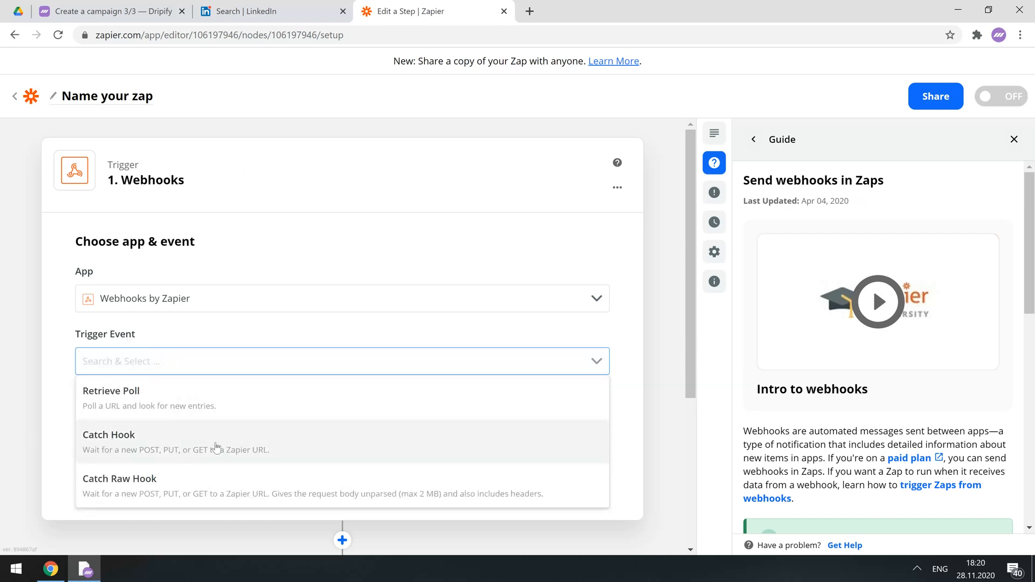
{"action": "left_click", "coordinate": [194, 448]}
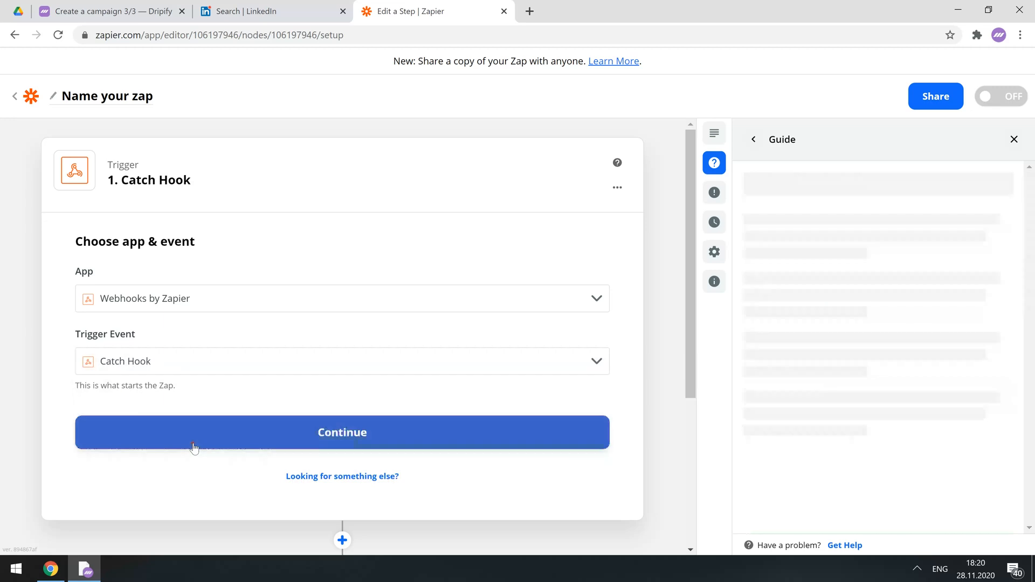
{"action": "left_click", "coordinate": [329, 452]}
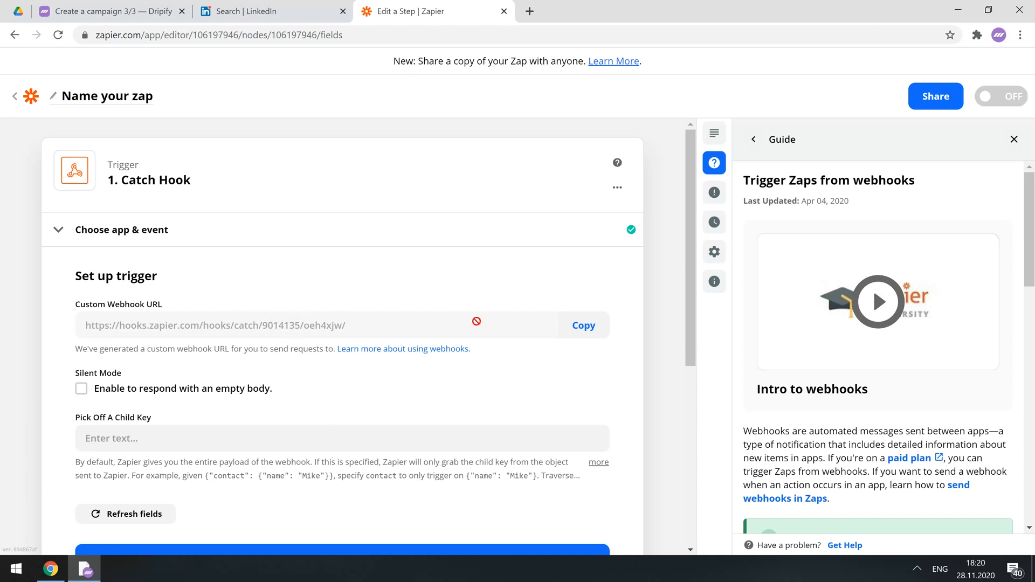
Step: Copy the zap's custom webhook URL into Campaign 1's Zapier integration in Dripify and send a test
{"action": "left_click", "coordinate": [601, 330]}
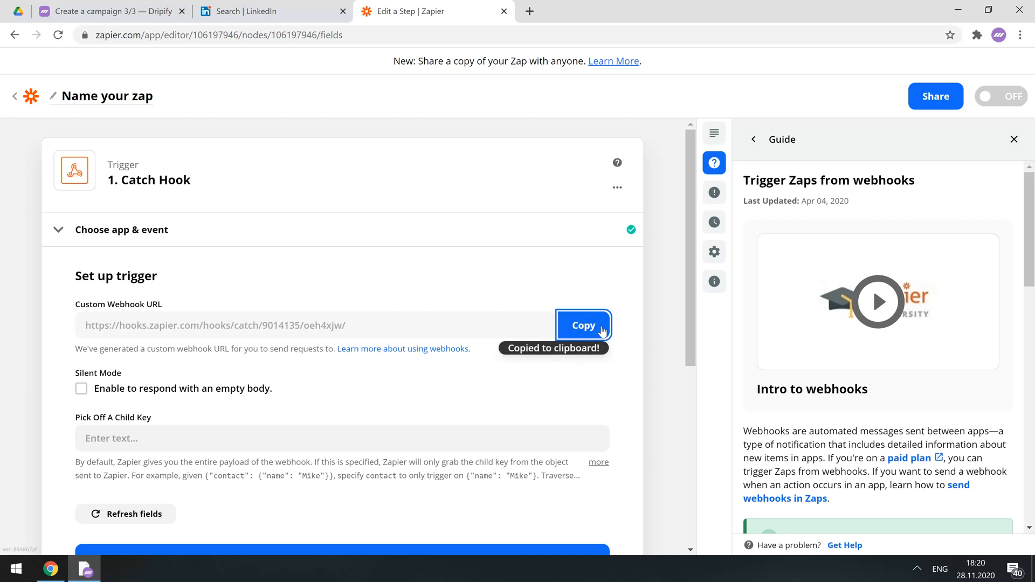
{"action": "left_click", "coordinate": [129, 12]}
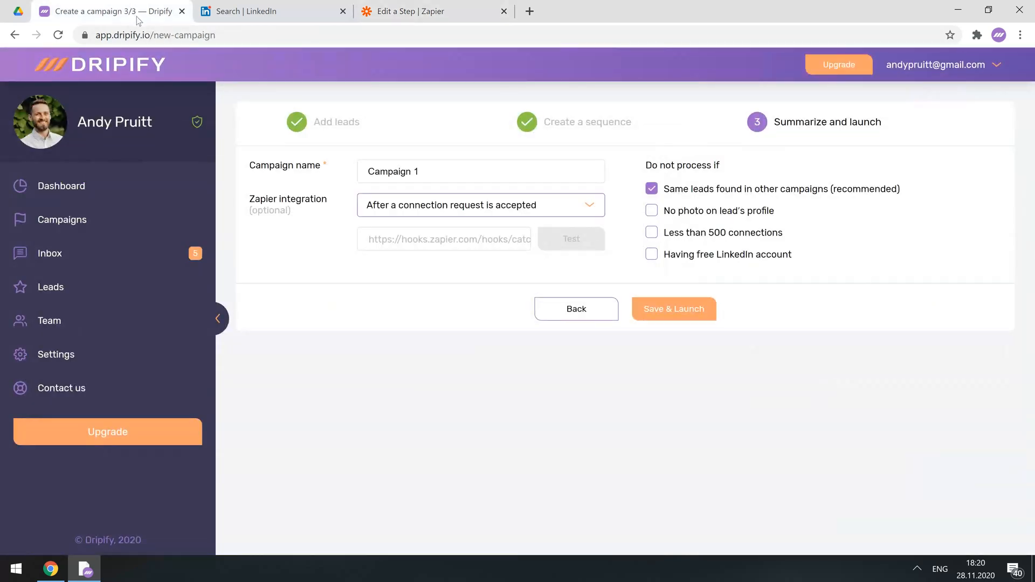
{"action": "left_click", "coordinate": [407, 231]}
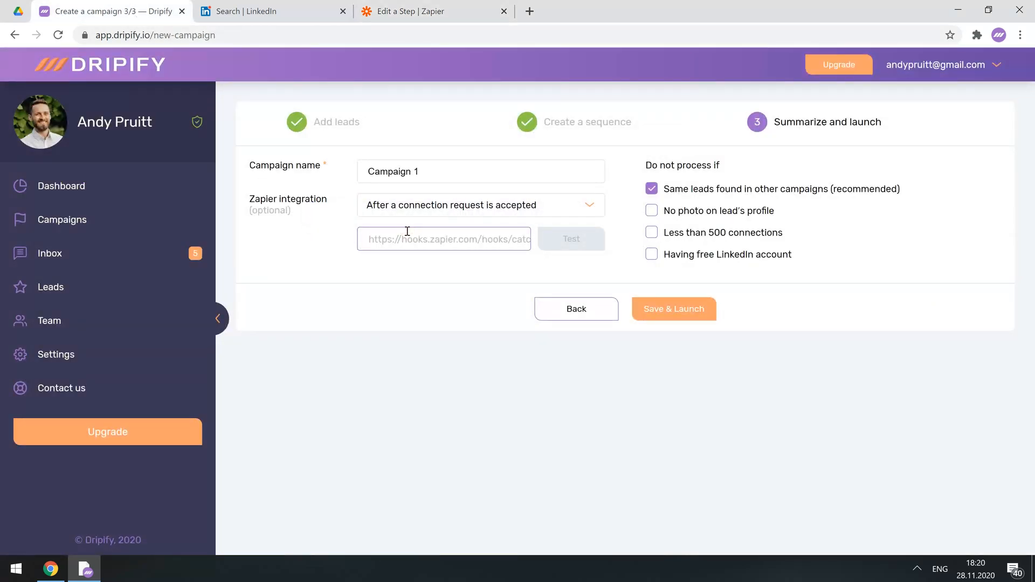
{"action": "key", "text": "ctrl+v"}
{"action": "left_click", "coordinate": [562, 244]}
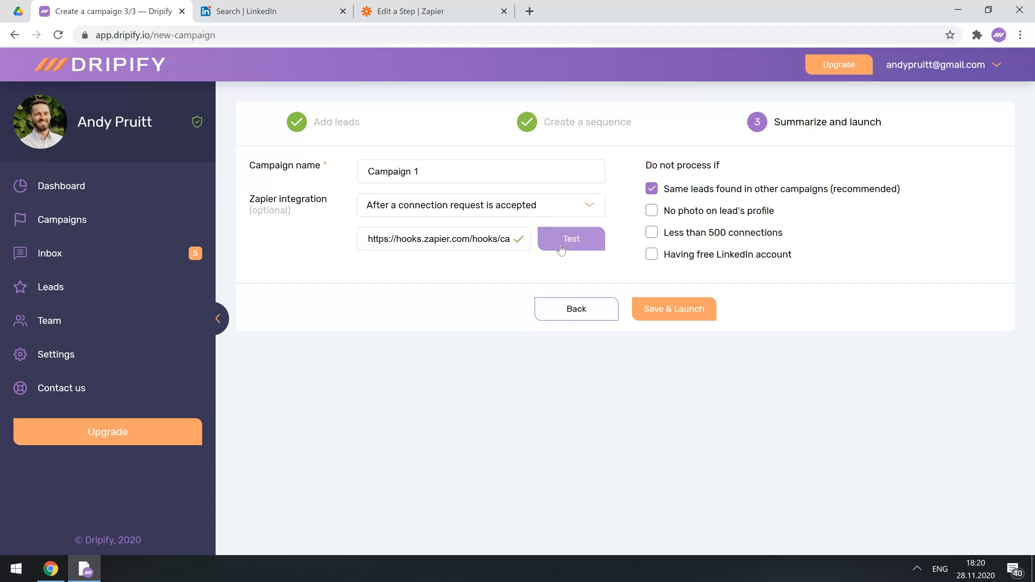
Step: Return to Zapier, finish the Catch Hook trigger setup, test the trigger and continue to the zap's action
{"action": "left_click", "coordinate": [422, 16]}
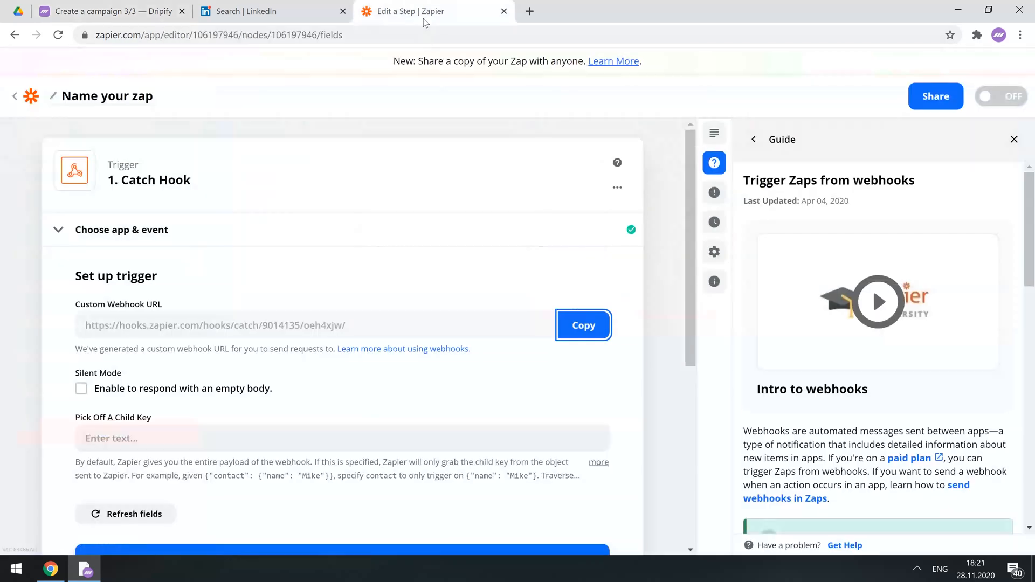
{"action": "scroll", "coordinate": [445, 172], "scroll_direction": "down", "scroll_amount": 3}
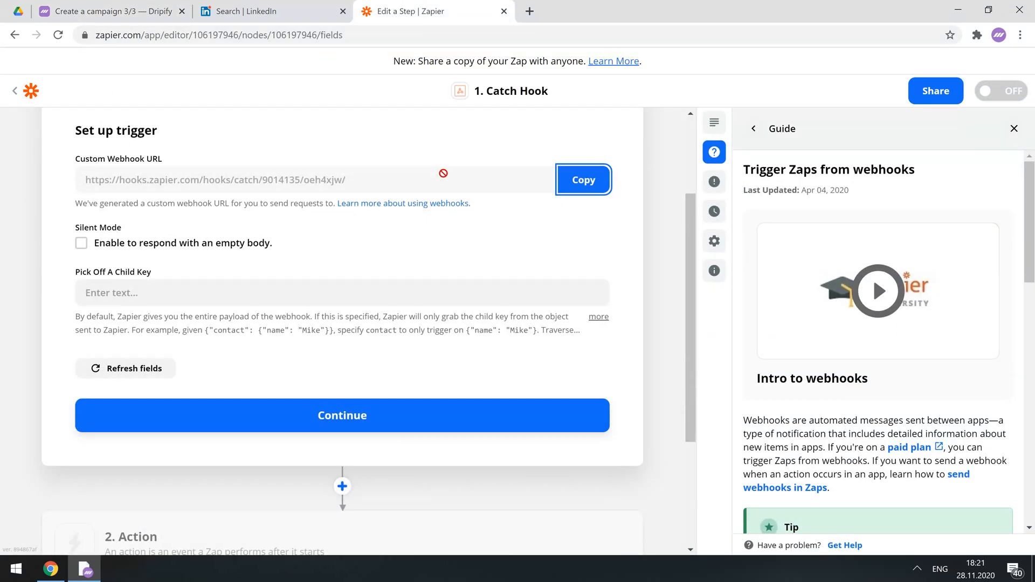
{"action": "left_click", "coordinate": [413, 411]}
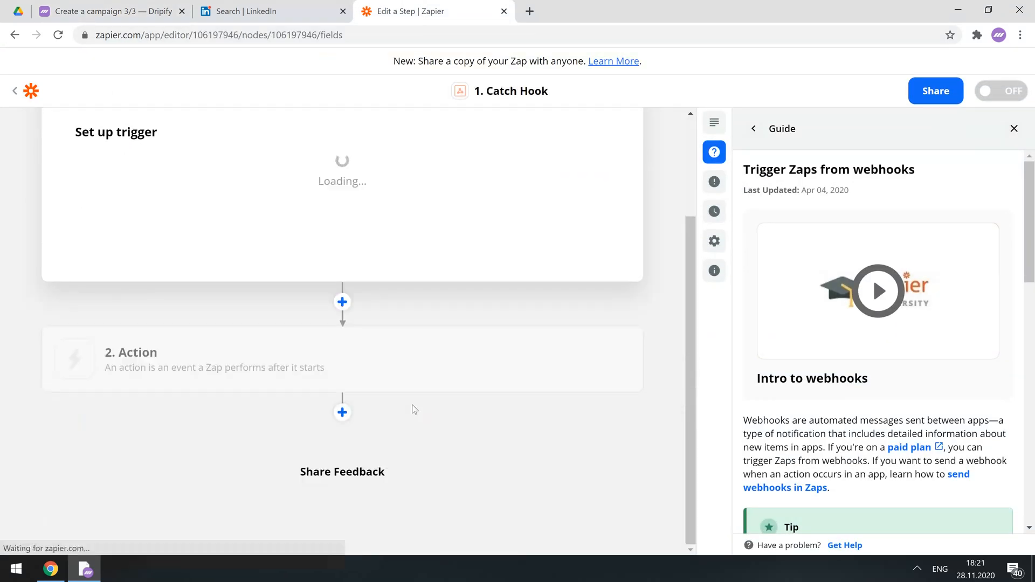
{"action": "left_click", "coordinate": [373, 403]}
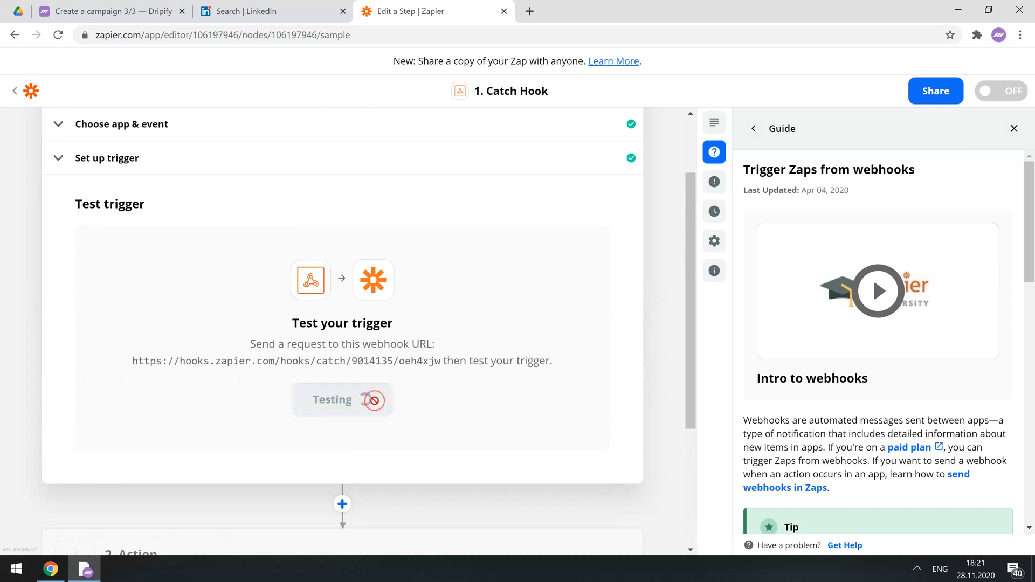
{"action": "scroll", "coordinate": [377, 405], "scroll_direction": "down", "scroll_amount": 3}
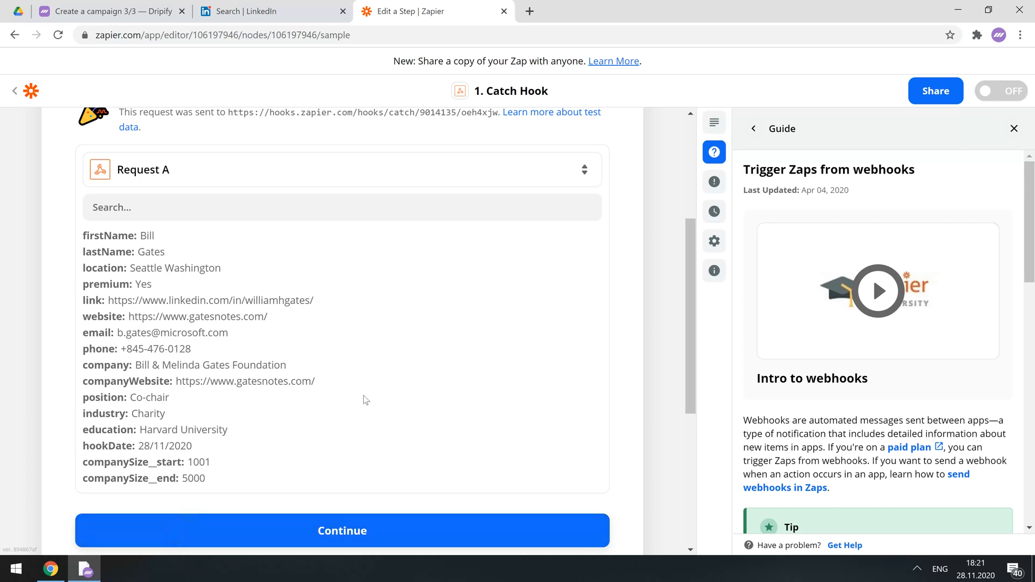
{"action": "scroll", "coordinate": [364, 400], "scroll_direction": "down", "scroll_amount": 3}
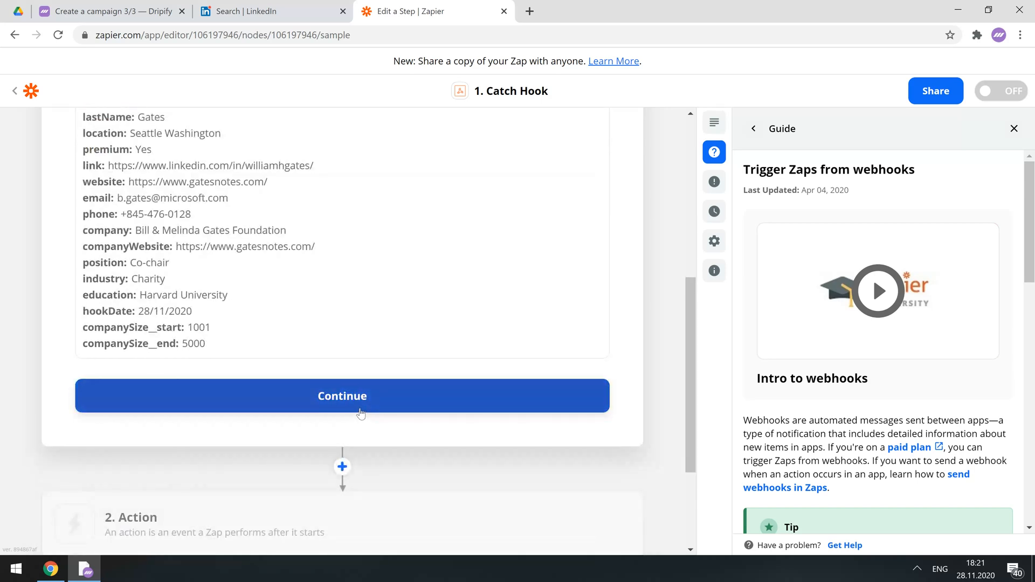
{"action": "left_click", "coordinate": [362, 411]}
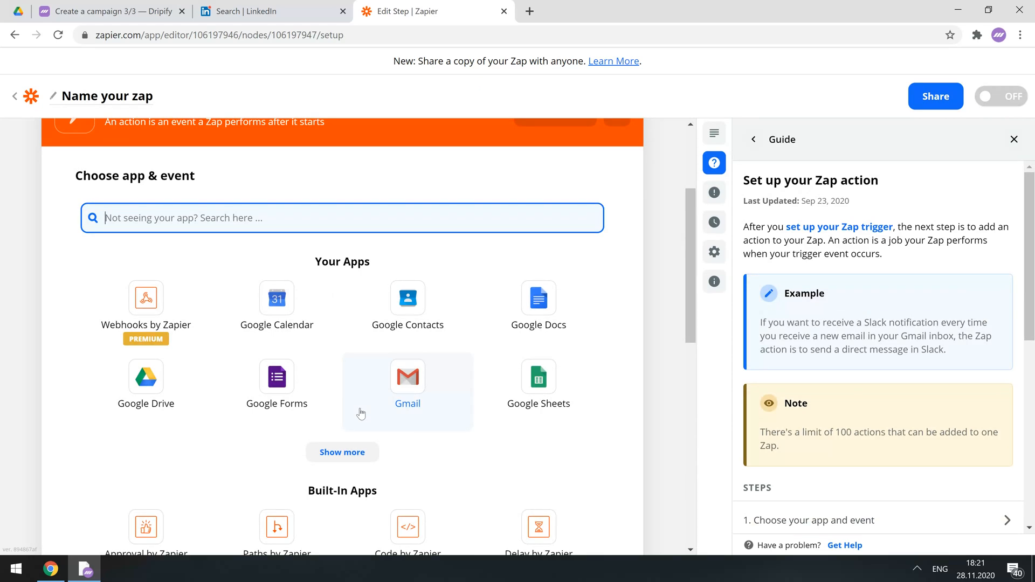
Step: Set the zap's action to Google Sheets with the Create Spreadsheet Row event and continue to the account choice
{"action": "left_click", "coordinate": [540, 392]}
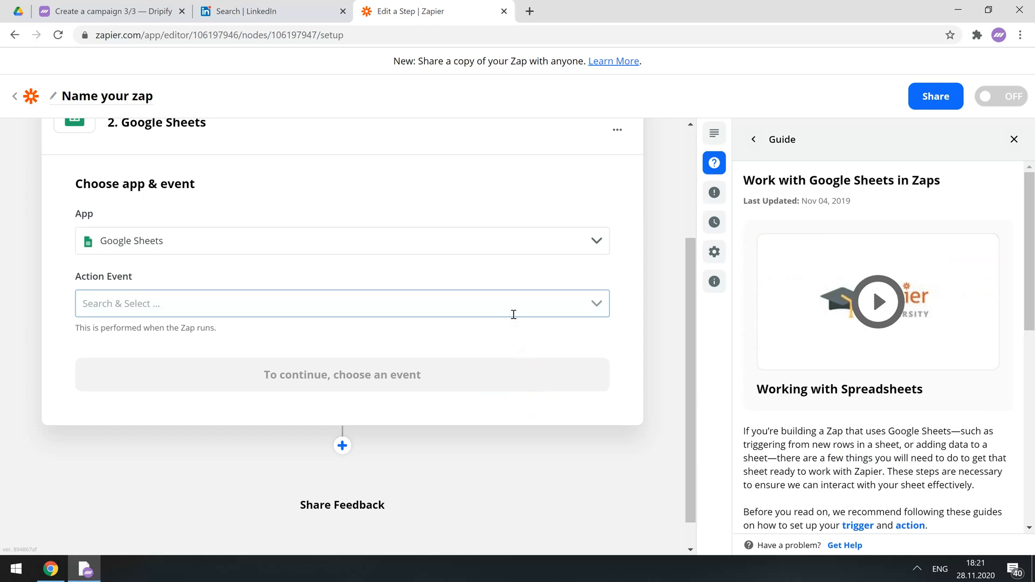
{"action": "left_click", "coordinate": [594, 303]}
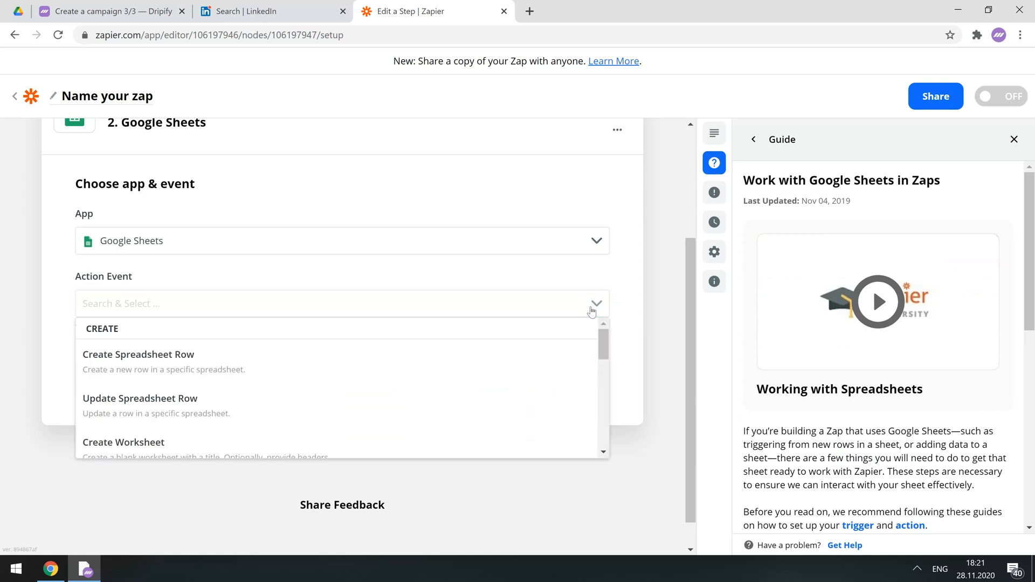
{"action": "left_click", "coordinate": [163, 352]}
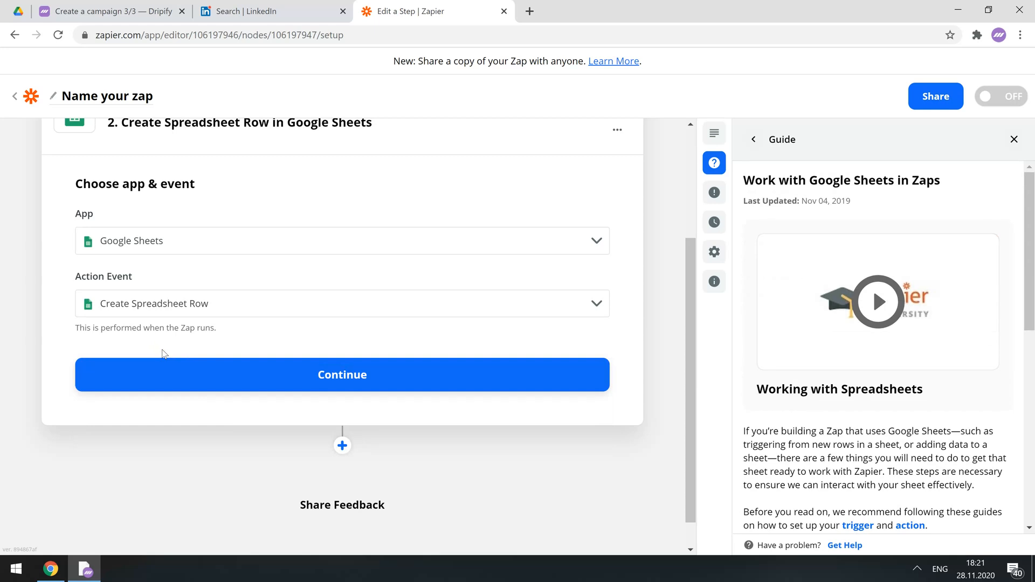
{"action": "left_click", "coordinate": [279, 377]}
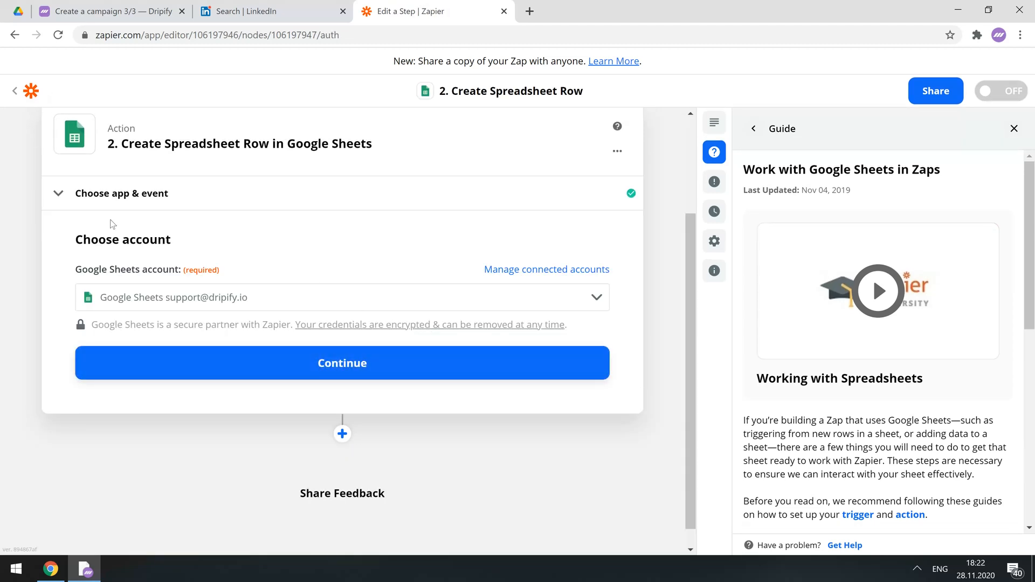
Step: Switch to Google Drive, create a Google Sheets spreadsheet in the Zapier folder and name it "Dripify - Zapier"
{"action": "left_click", "coordinate": [21, 12]}
{"action": "right_click", "coordinate": [321, 208]}
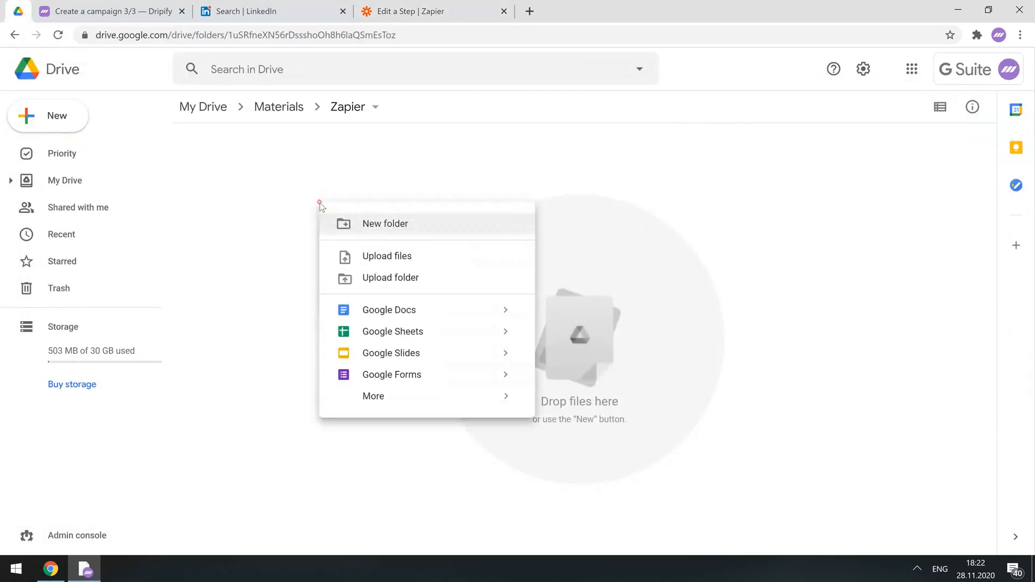
{"action": "left_click", "coordinate": [386, 329]}
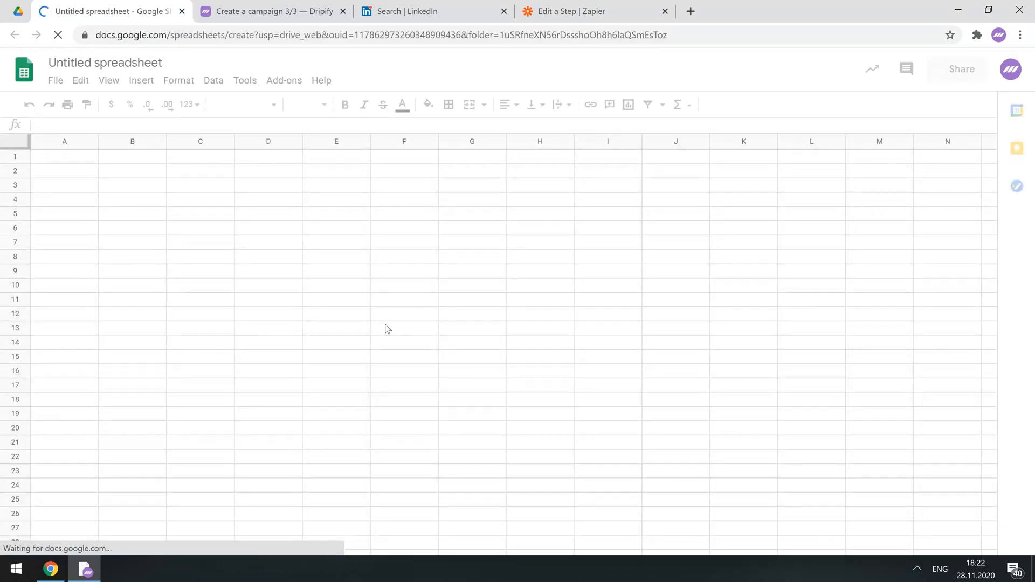
{"action": "left_click", "coordinate": [135, 63]}
{"action": "type", "text": "Dripify - Zapier"}
Step: Enter the column headers First name, Last name, Email, Title, Company, Website and Profile URL across row 1, starting in A1
{"action": "left_click", "coordinate": [66, 158]}
{"action": "type", "text": "First name"}
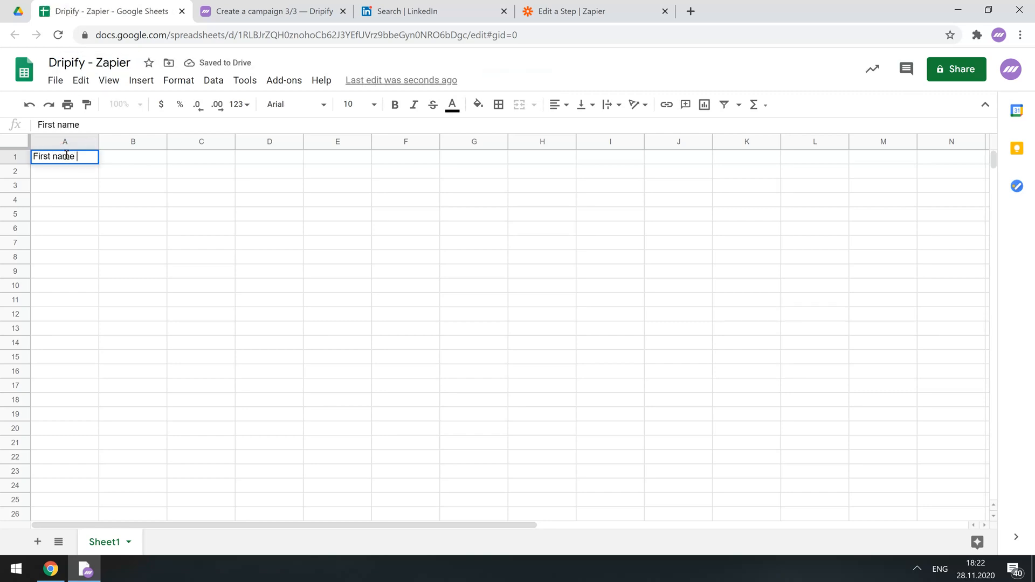
{"action": "left_click", "coordinate": [107, 161]}
{"action": "type", "text": "Last name"}
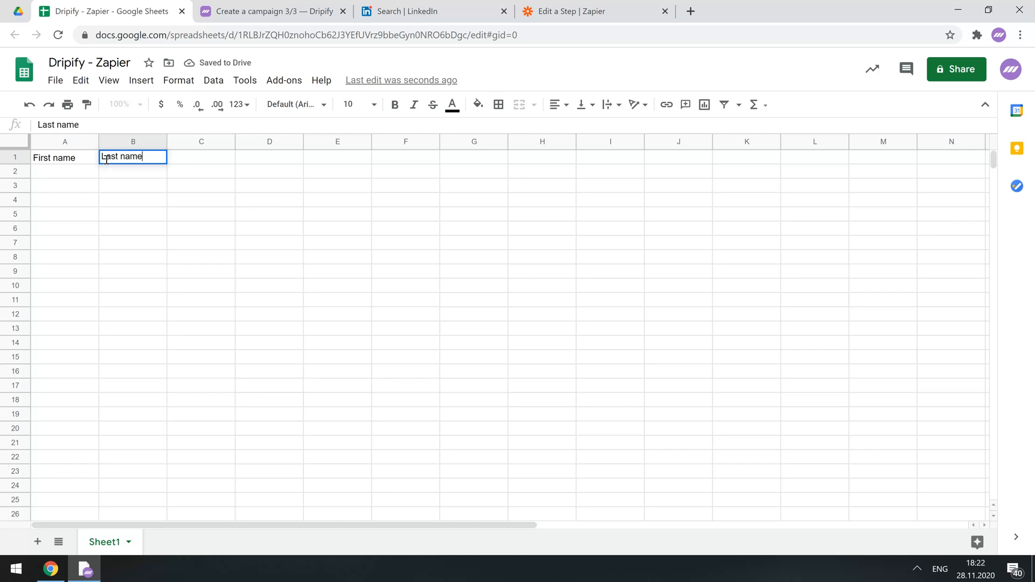
{"action": "left_click", "coordinate": [184, 165]}
{"action": "type", "text": "Email"}
{"action": "key", "text": "Tab"}
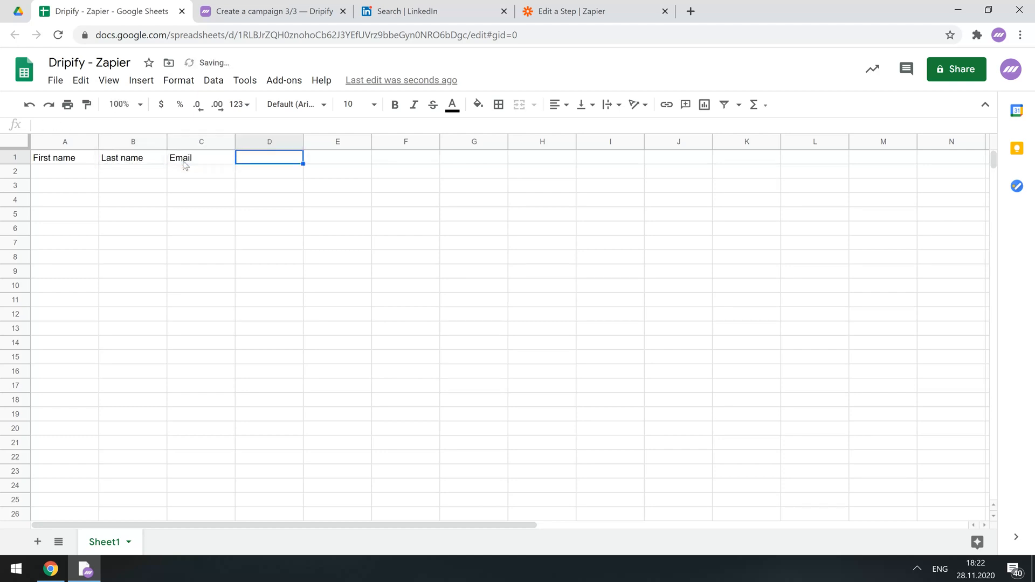
{"action": "type", "text": "Title"}
{"action": "key", "text": "Tab"}
{"action": "type", "text": "Company"}
{"action": "key", "text": "Tab"}
{"action": "type", "text": "Website"}
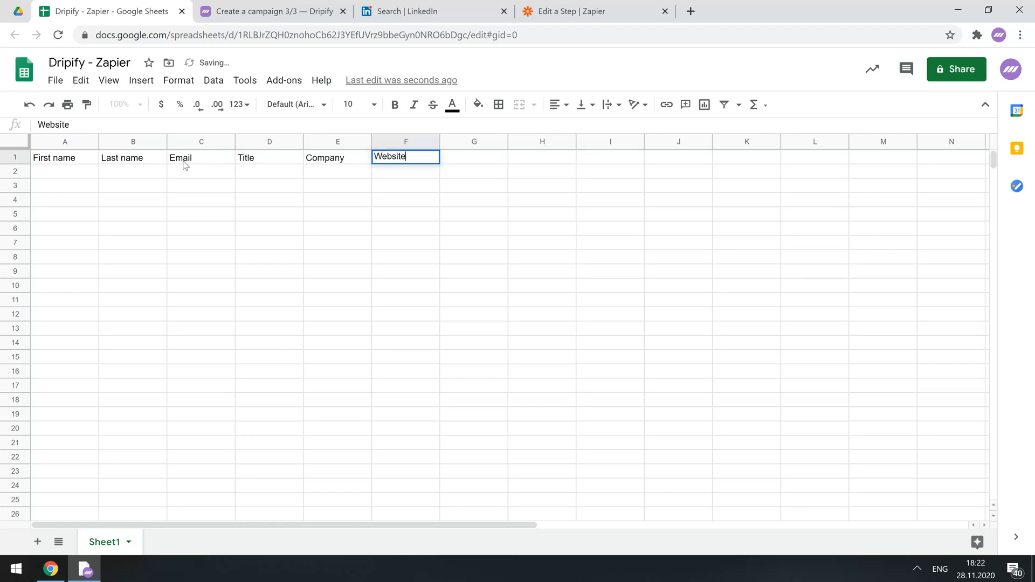
{"action": "key", "text": "Tab"}
{"action": "type", "text": "Profile UR"}
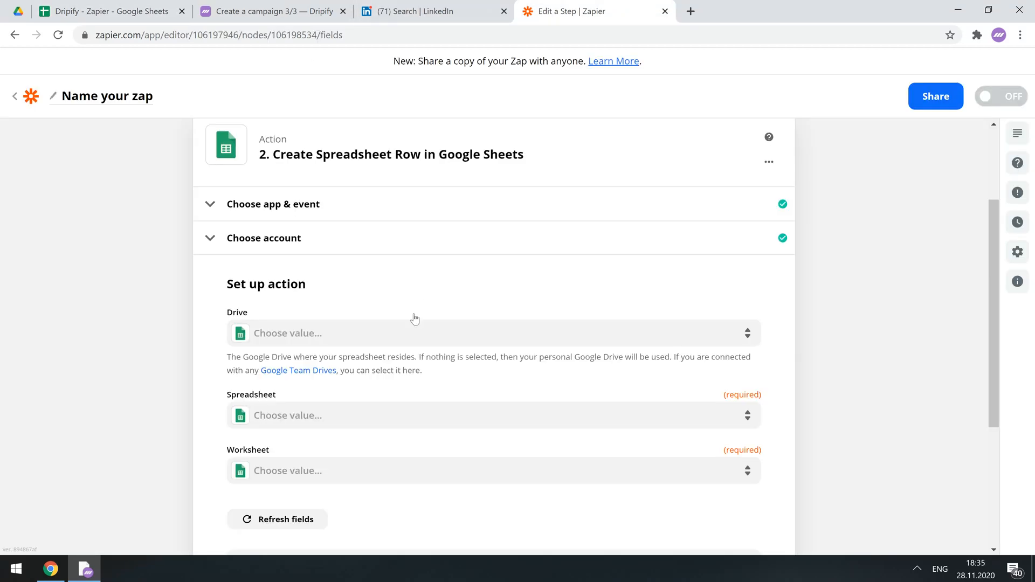
Step: In Zapier's Create Spreadsheet Row action, choose My Google Drive, the "Dripify - Zapier" spreadsheet and the Sheet1 worksheet
{"action": "left_click", "coordinate": [413, 330]}
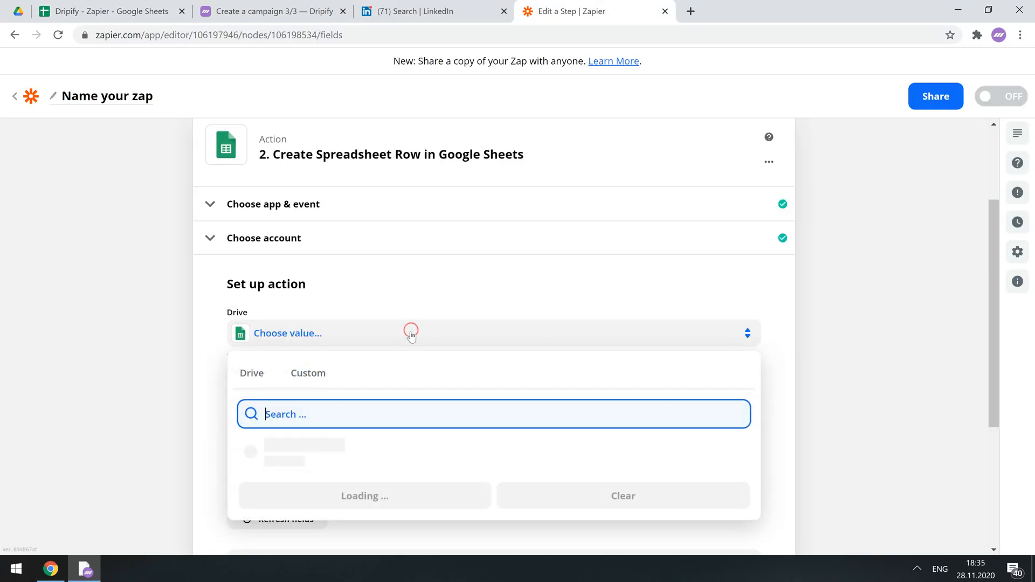
{"action": "left_click", "coordinate": [326, 446]}
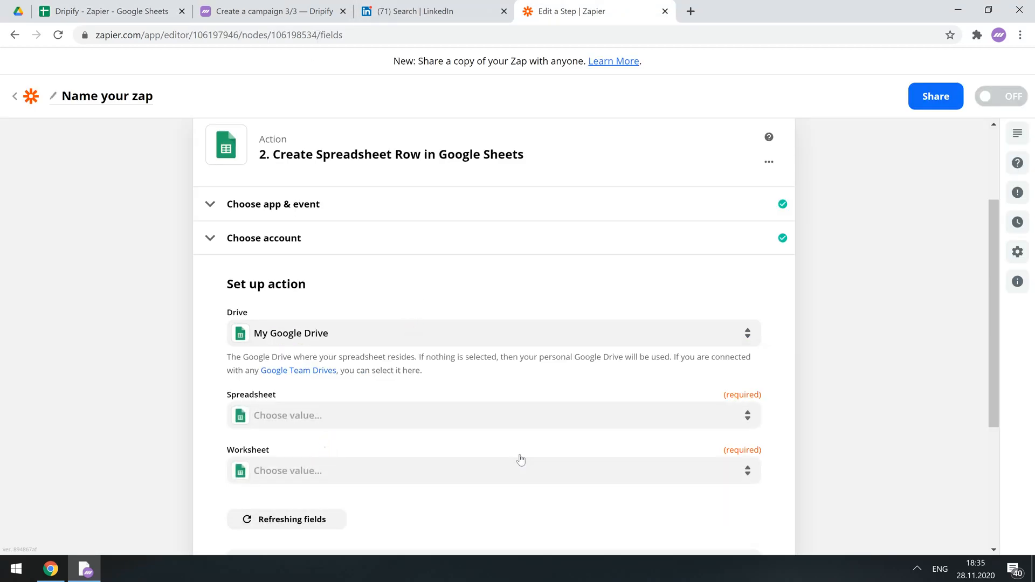
{"action": "left_click", "coordinate": [526, 419]}
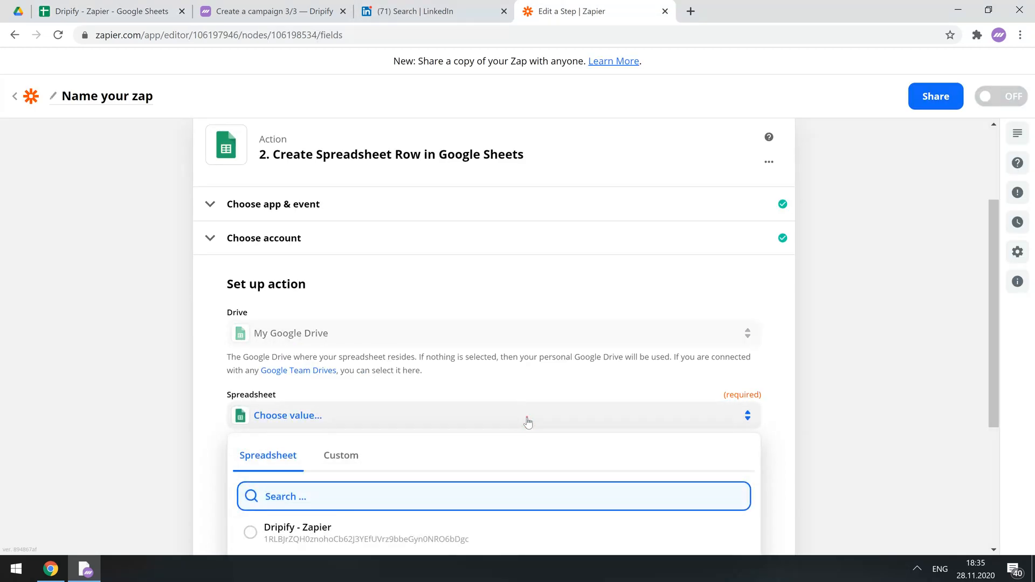
{"action": "left_click", "coordinate": [383, 534]}
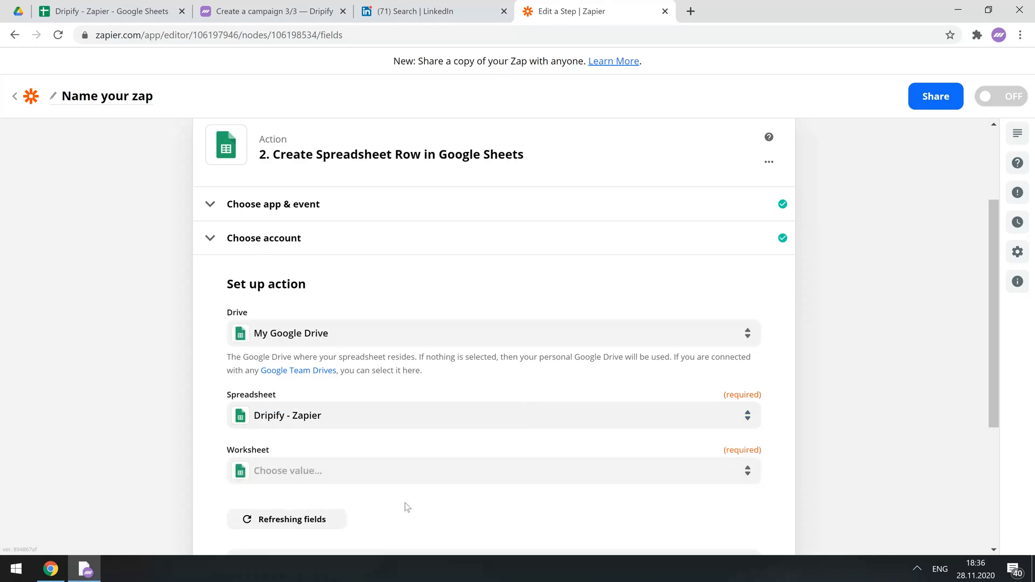
{"action": "left_click", "coordinate": [431, 480]}
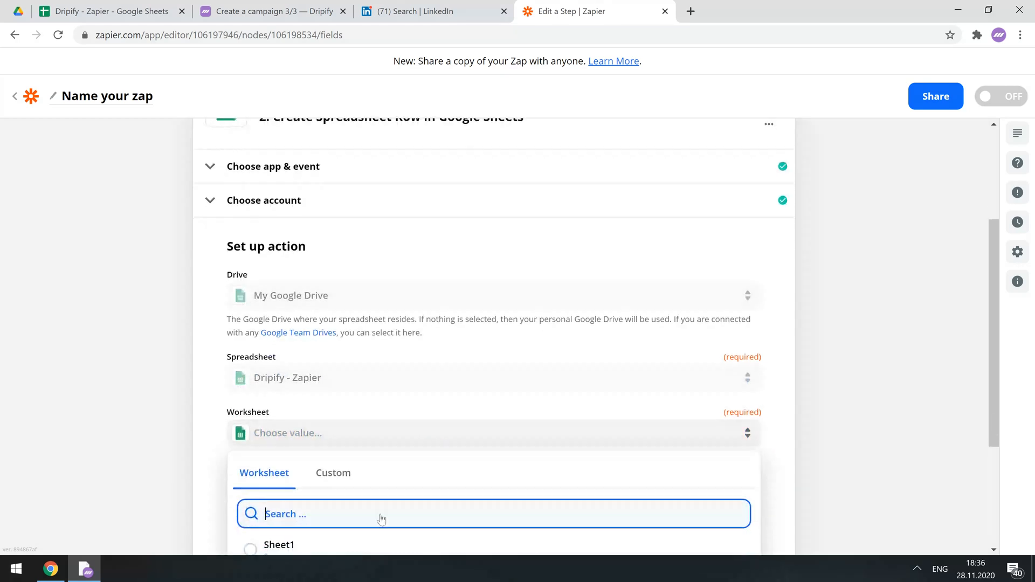
{"action": "left_click", "coordinate": [382, 517]}
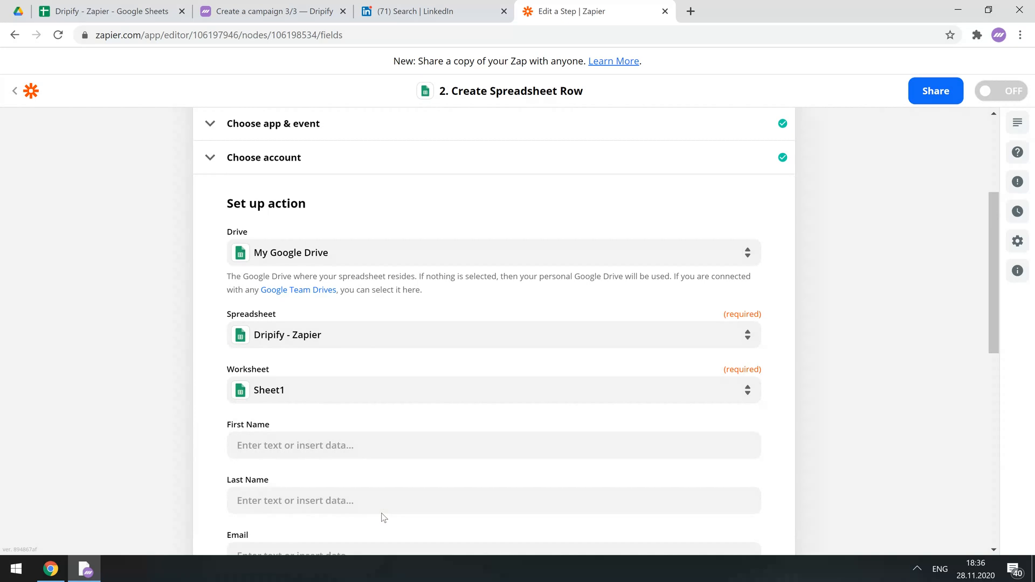
Step: Map the First Name and Last Name columns to the matching First Name and Last Name data from the Catch Hook
{"action": "scroll", "coordinate": [439, 447], "scroll_direction": "down", "scroll_amount": 3}
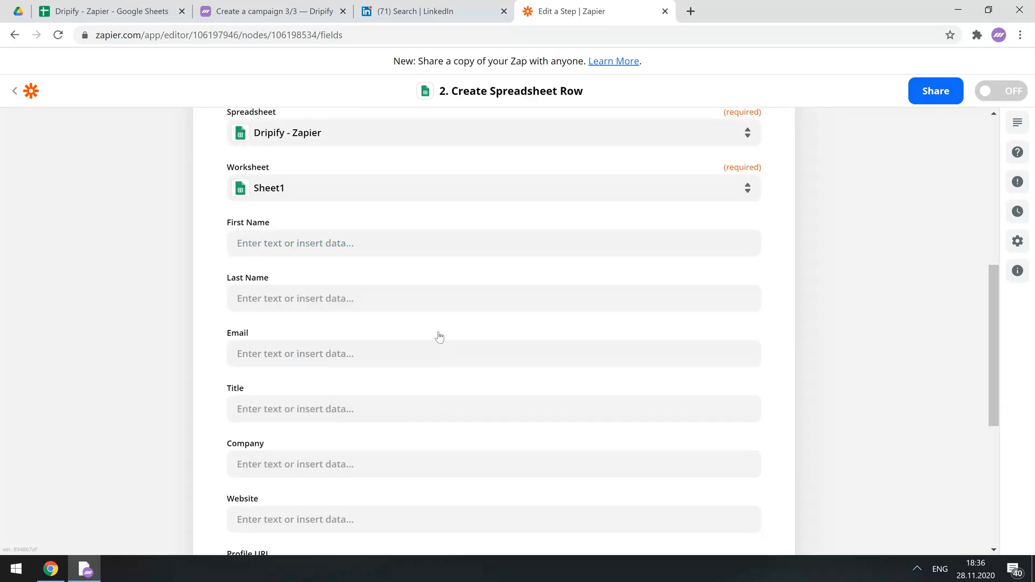
{"action": "left_click", "coordinate": [434, 243]}
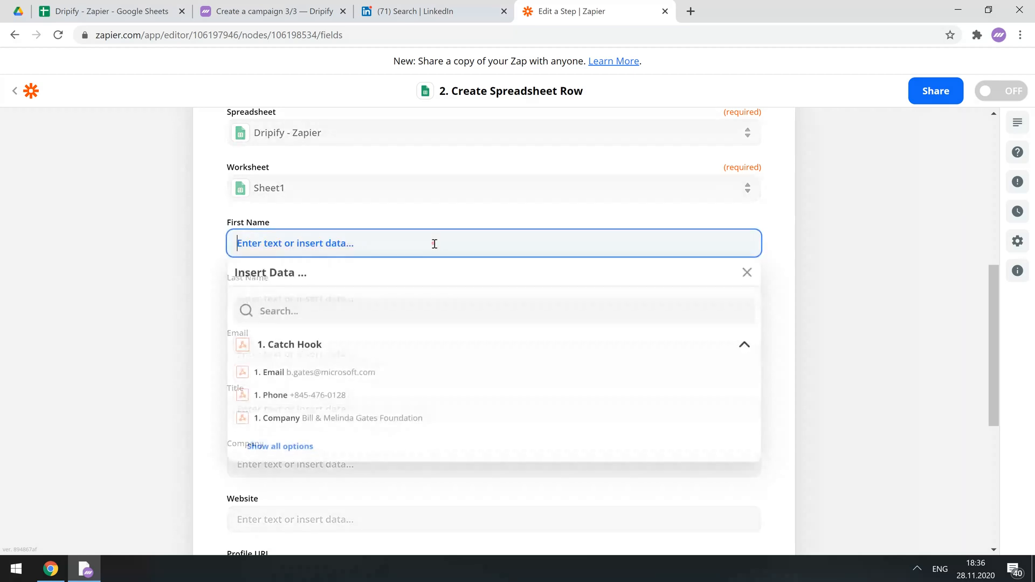
{"action": "left_click", "coordinate": [284, 448]}
{"action": "left_click", "coordinate": [280, 467]}
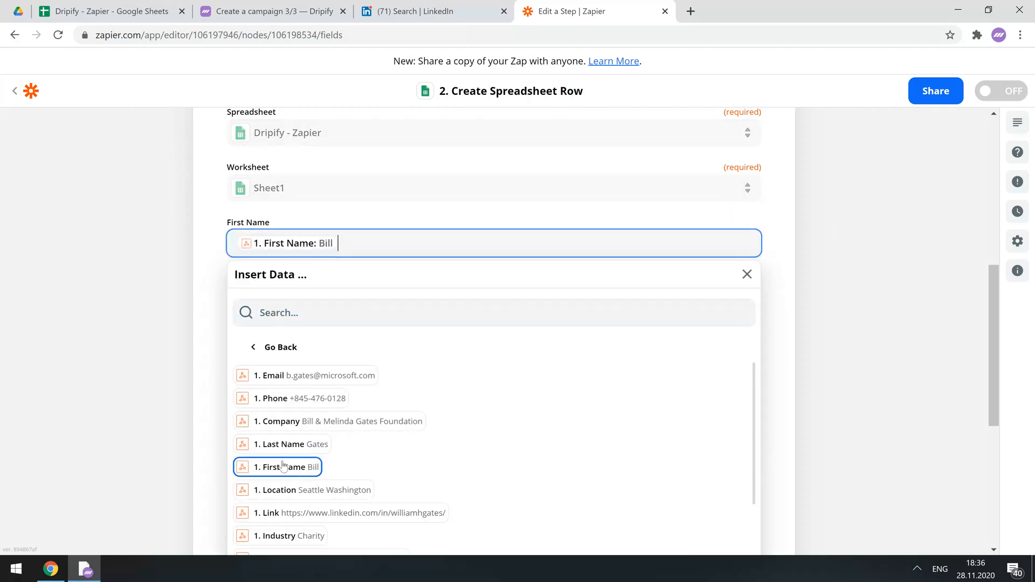
{"action": "left_click", "coordinate": [702, 218]}
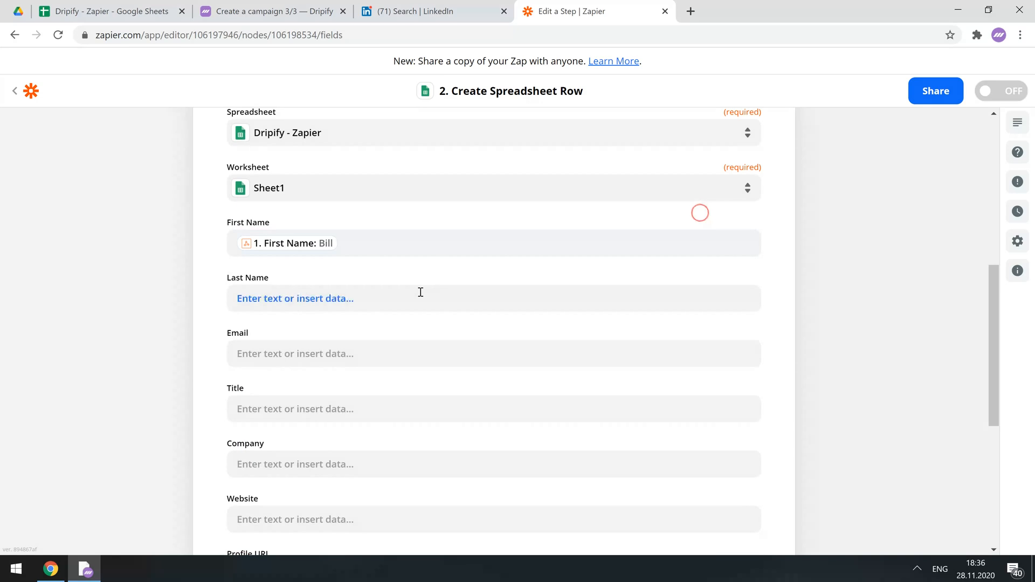
{"action": "left_click", "coordinate": [421, 291]}
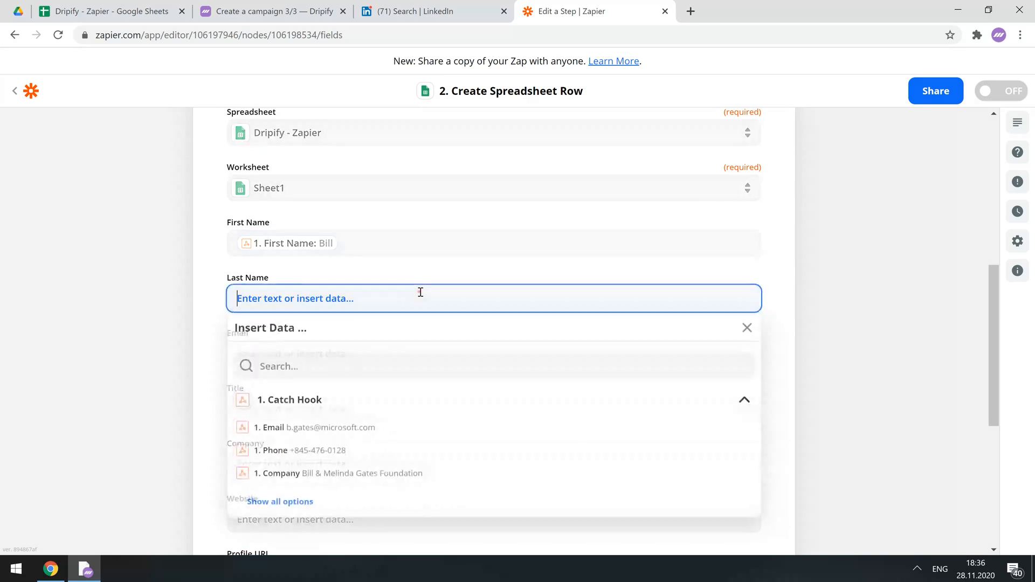
{"action": "left_click", "coordinate": [289, 503]}
{"action": "left_click", "coordinate": [287, 499]}
{"action": "left_click", "coordinate": [713, 277]}
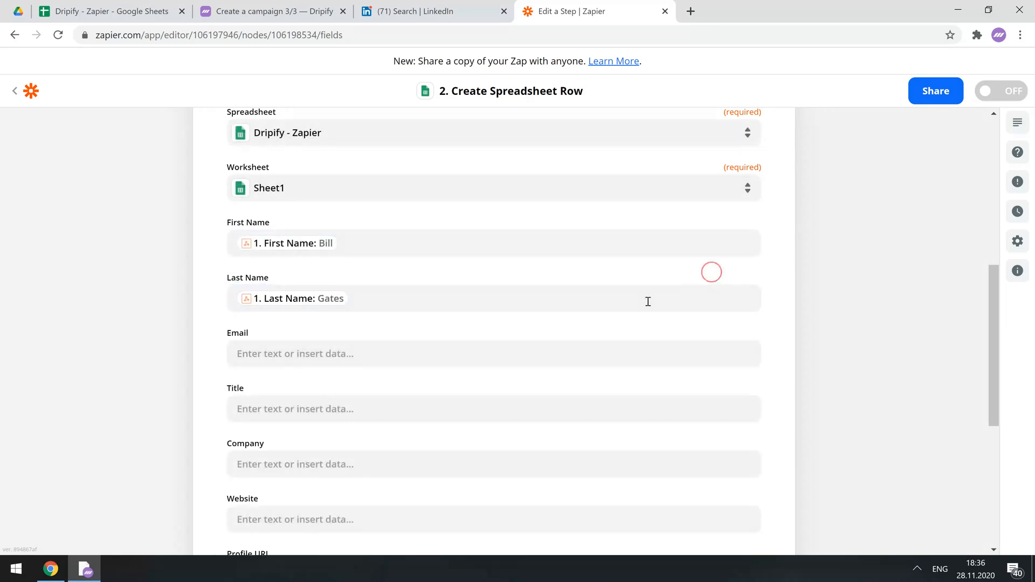
Step: Map the Email column to the Catch Hook's Email data and the Title column to its Position data
{"action": "left_click", "coordinate": [533, 359]}
{"action": "left_click", "coordinate": [359, 483]}
{"action": "left_click", "coordinate": [773, 308]}
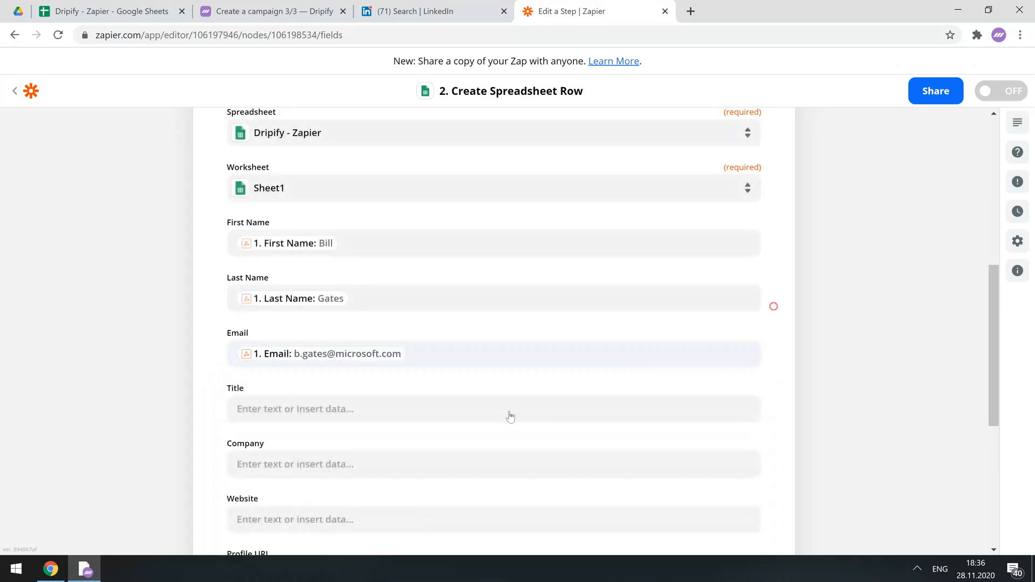
{"action": "left_click", "coordinate": [477, 415]}
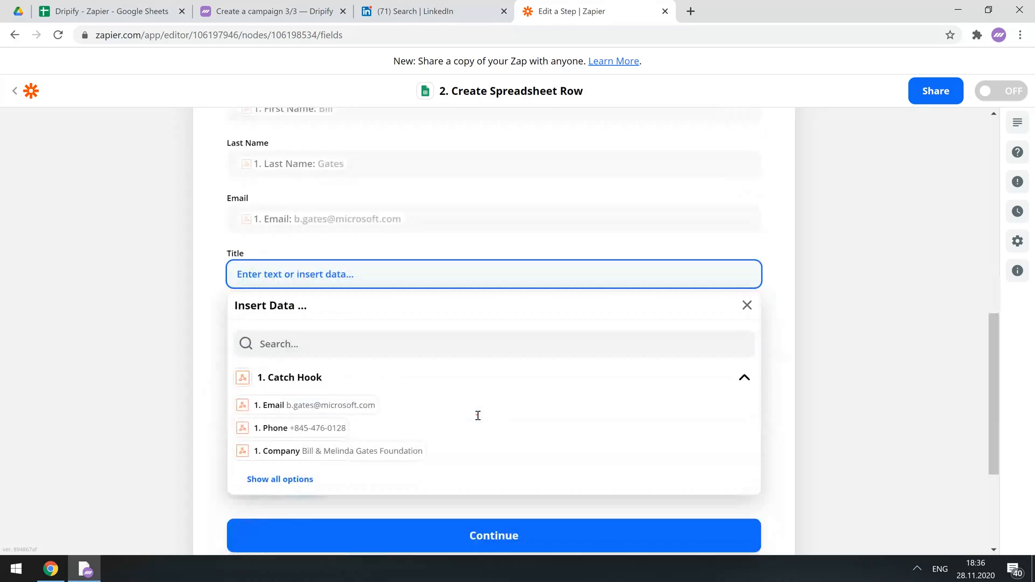
{"action": "left_click", "coordinate": [288, 481]}
{"action": "scroll", "coordinate": [377, 447], "scroll_direction": "down", "scroll_amount": 5}
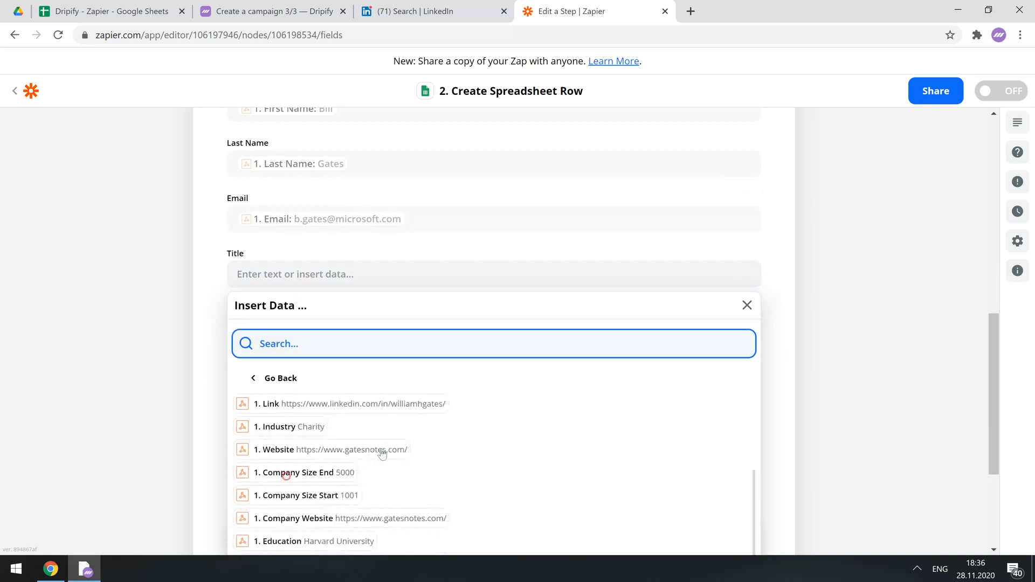
{"action": "scroll", "coordinate": [382, 455], "scroll_direction": "down", "scroll_amount": 2}
{"action": "left_click", "coordinate": [291, 453]}
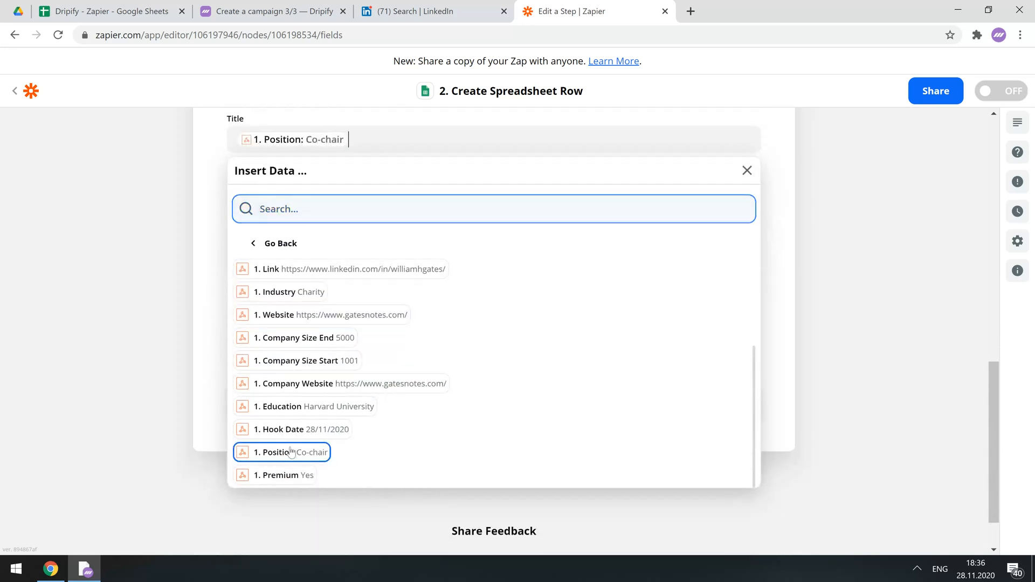
{"action": "left_click", "coordinate": [781, 207]}
Step: Map the Company and Website columns to the Catch Hook's Company and Website data
{"action": "left_click", "coordinate": [351, 194]}
{"action": "left_click", "coordinate": [294, 371]}
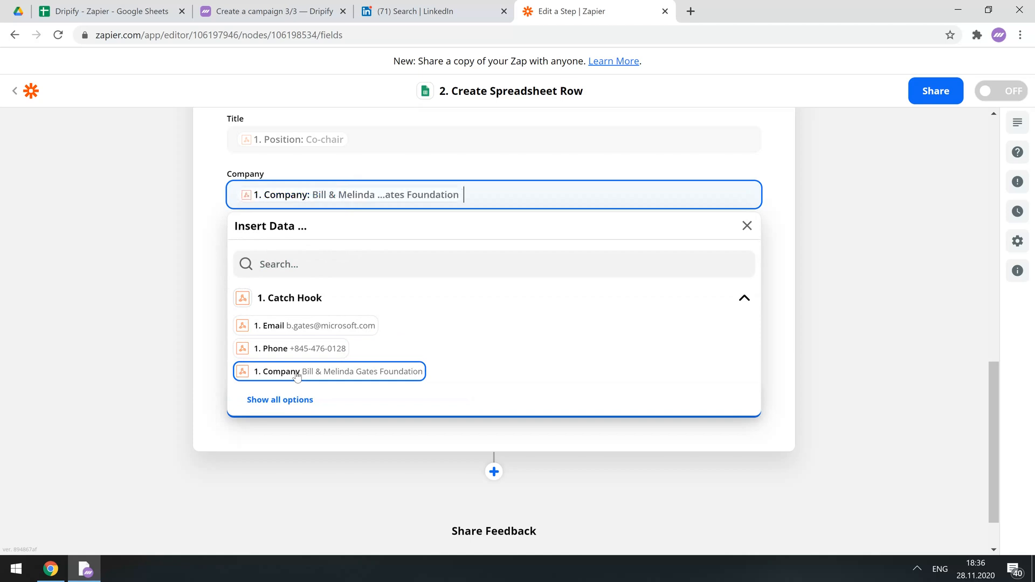
{"action": "left_click", "coordinate": [790, 217]}
{"action": "left_click", "coordinate": [464, 249]}
{"action": "left_click", "coordinate": [280, 455]}
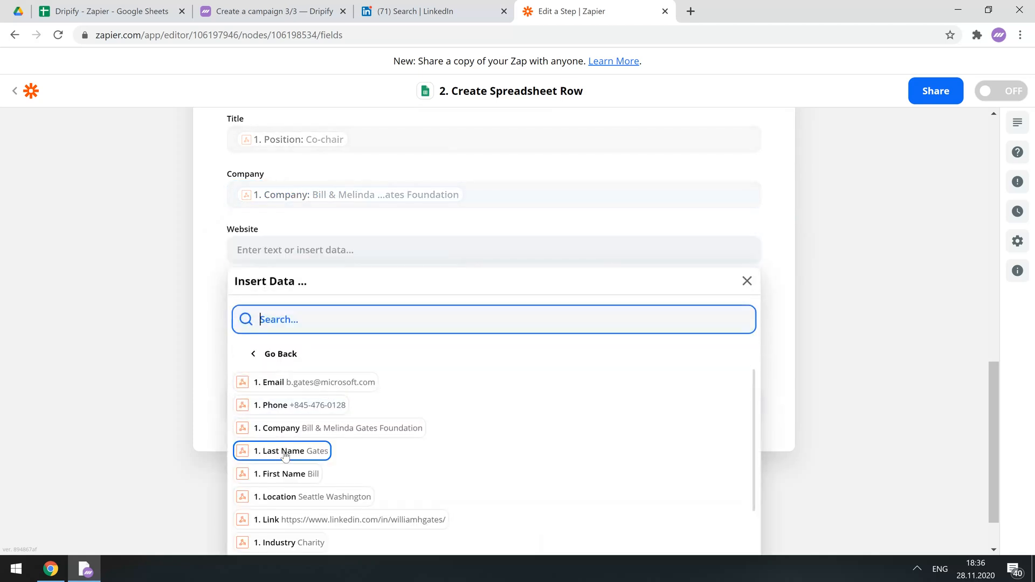
{"action": "scroll", "coordinate": [305, 434], "scroll_direction": "down", "scroll_amount": 1}
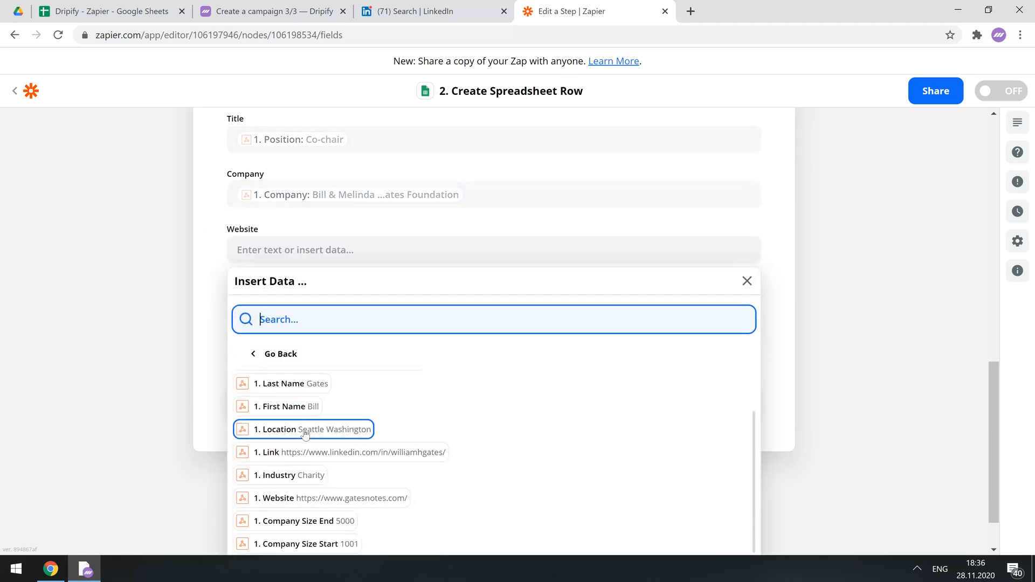
{"action": "scroll", "coordinate": [305, 434], "scroll_direction": "down", "scroll_amount": 1}
{"action": "left_click", "coordinate": [305, 431]}
{"action": "left_click", "coordinate": [786, 266]}
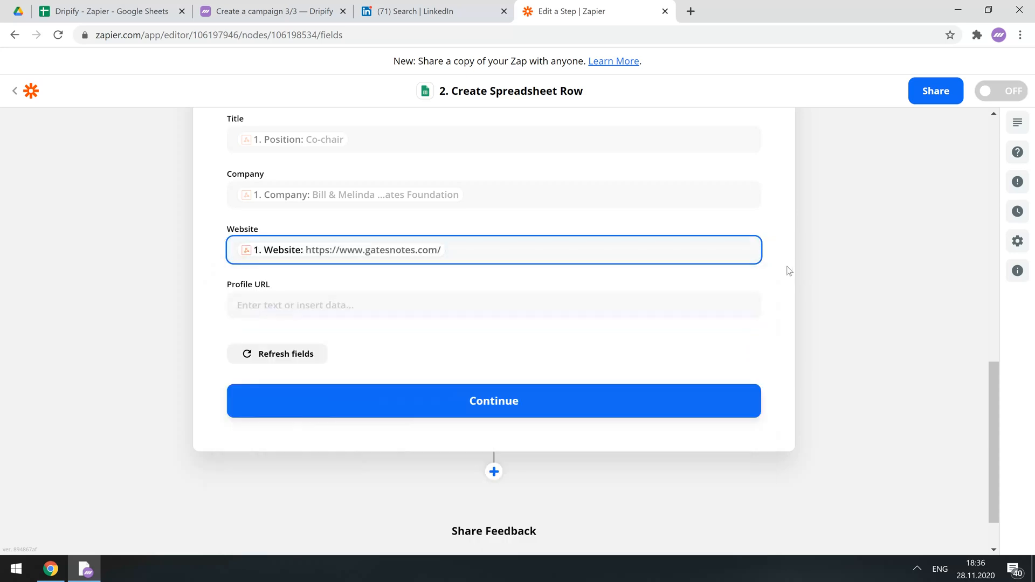
Step: Map the Profile URL column to the Link data from the Catch Hook
{"action": "left_click", "coordinate": [442, 298]}
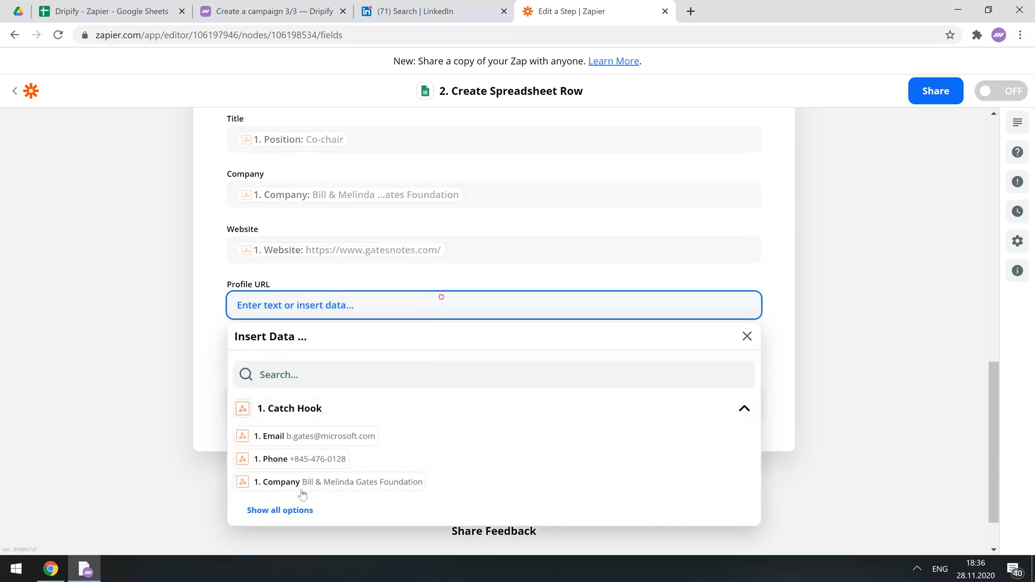
{"action": "left_click", "coordinate": [284, 508]}
{"action": "scroll", "coordinate": [309, 502], "scroll_direction": "down", "scroll_amount": 1}
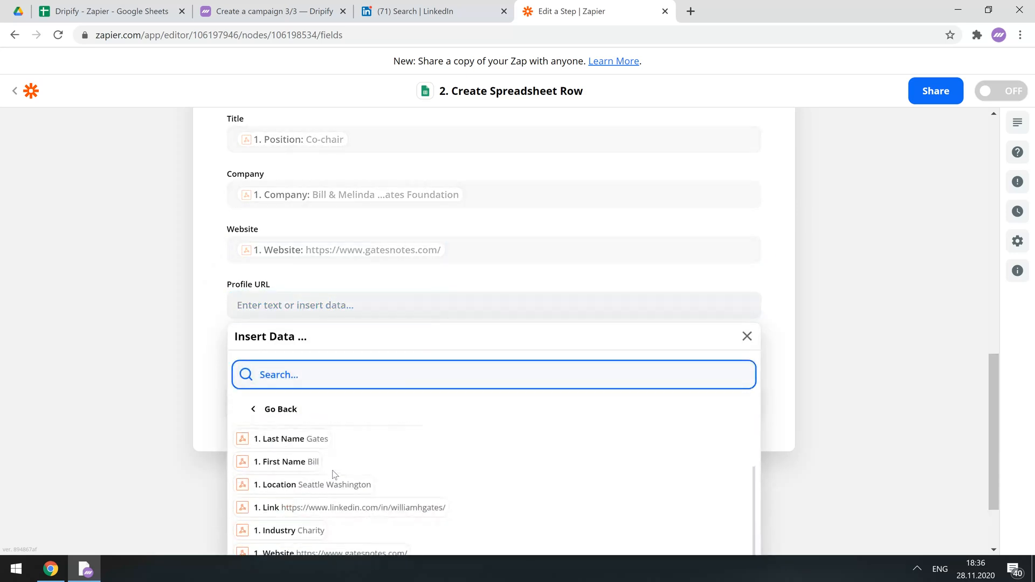
{"action": "left_click", "coordinate": [324, 508]}
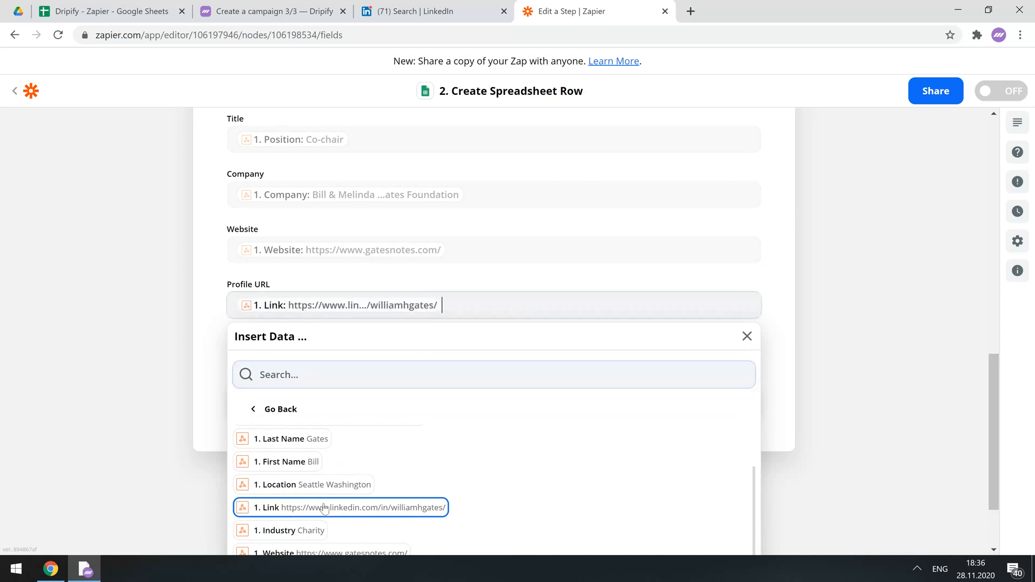
{"action": "left_click", "coordinate": [773, 265]}
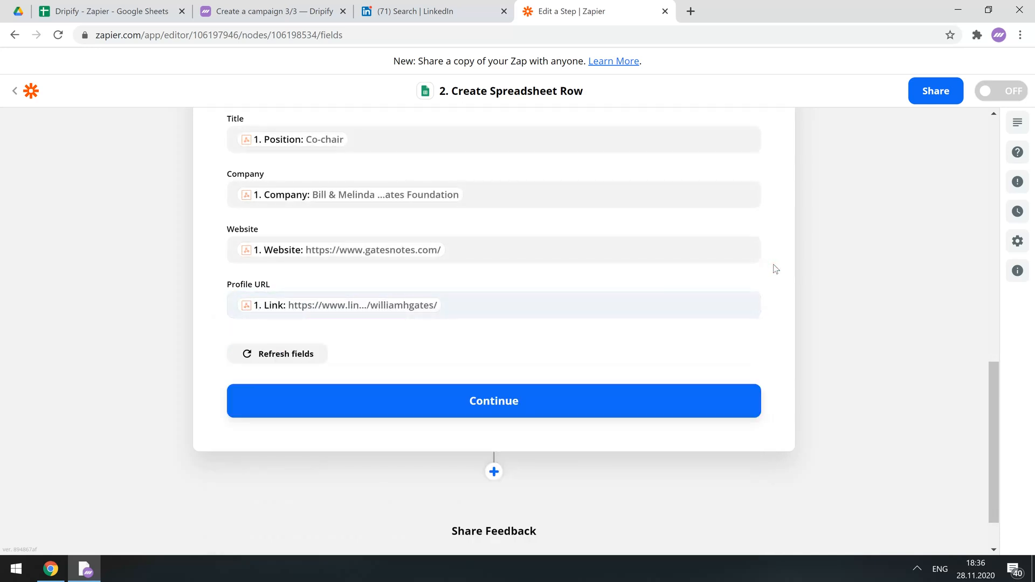
Step: Test the Create Spreadsheet Row action with the mapped lead data and check the added row in the Dripify - Zapier spreadsheet
{"action": "left_click", "coordinate": [661, 399]}
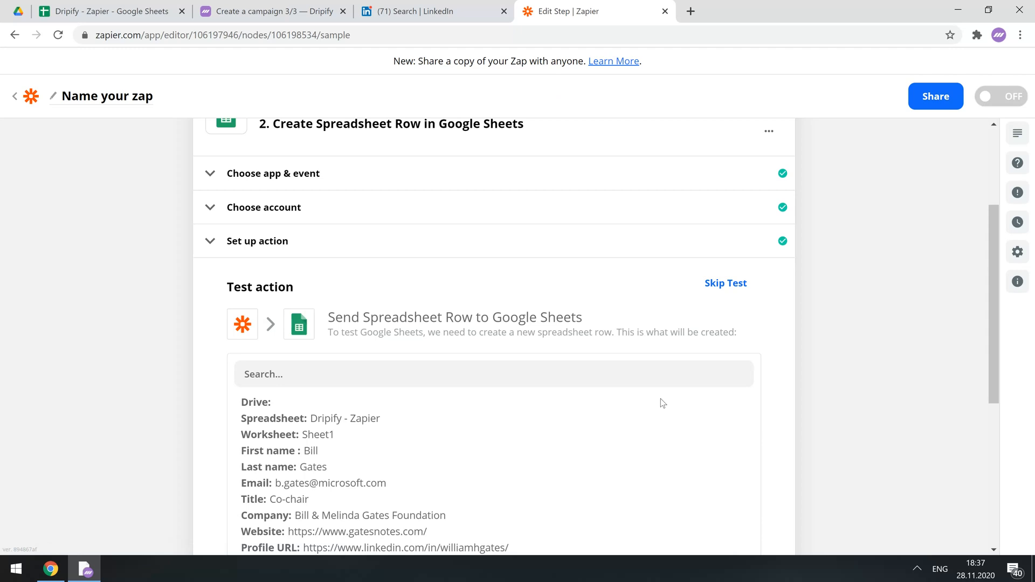
{"action": "left_click", "coordinate": [653, 440]}
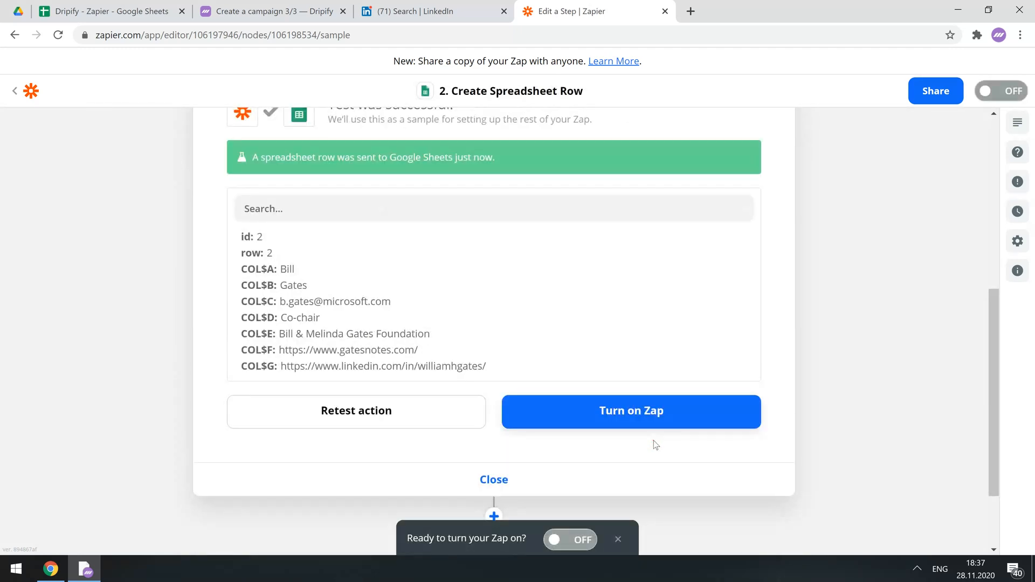
{"action": "left_click", "coordinate": [138, 13]}
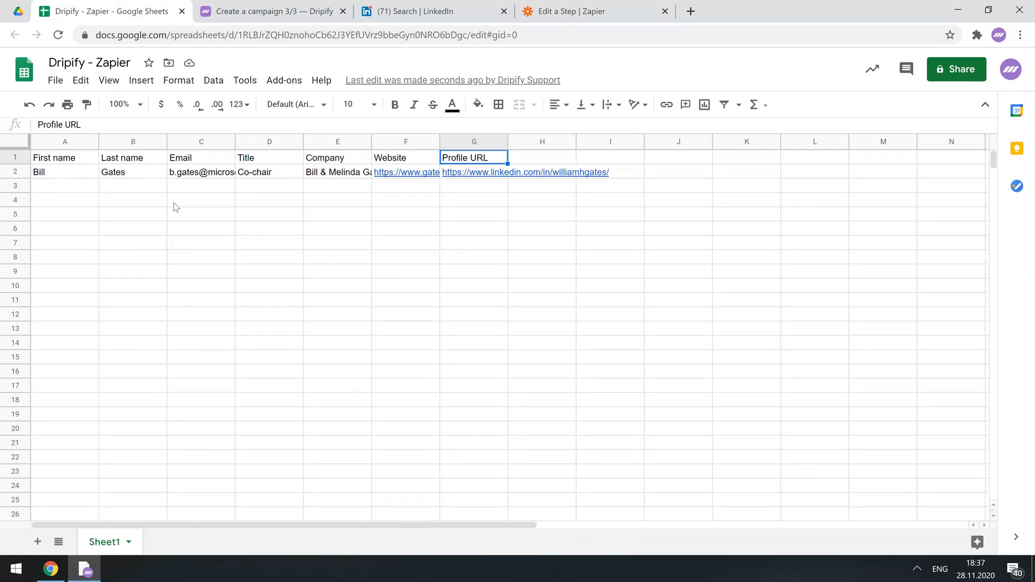
Step: Return to the Zapier editor and turn on the Zap that sends Catch Hook data to Google Sheets
{"action": "left_click", "coordinate": [566, 11]}
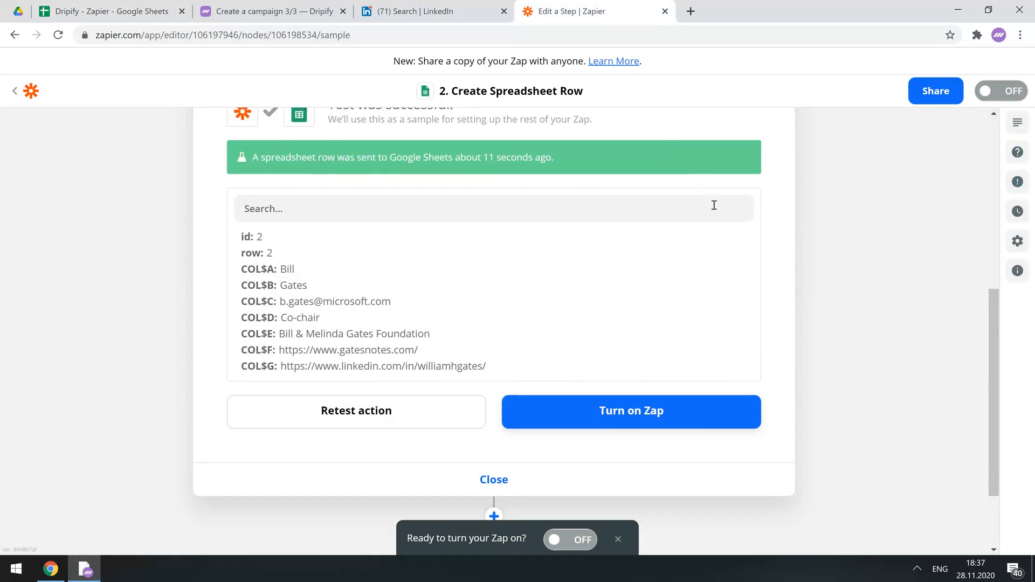
{"action": "left_click", "coordinate": [665, 418]}
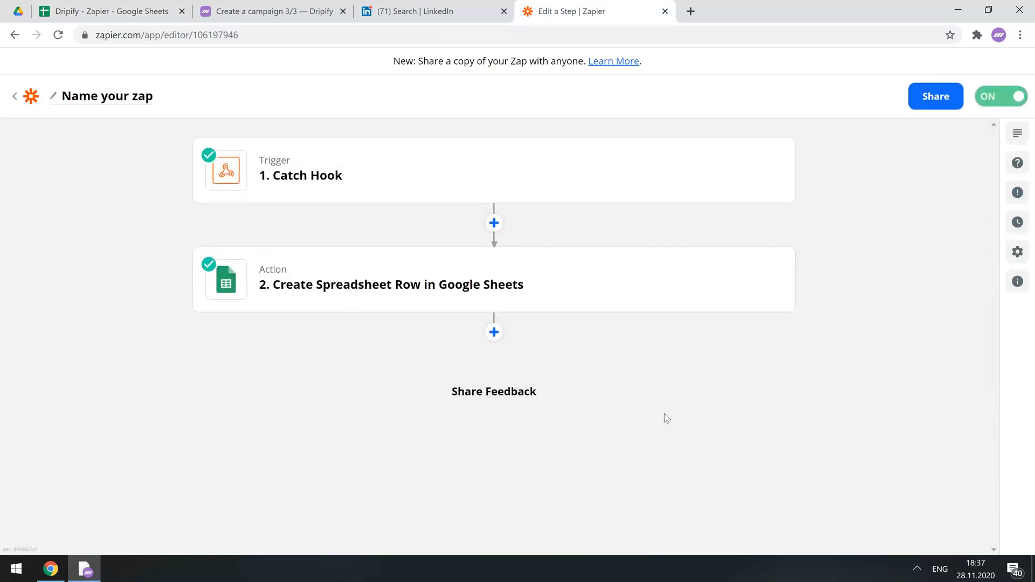
{"action": "left_click", "coordinate": [98, 103]}
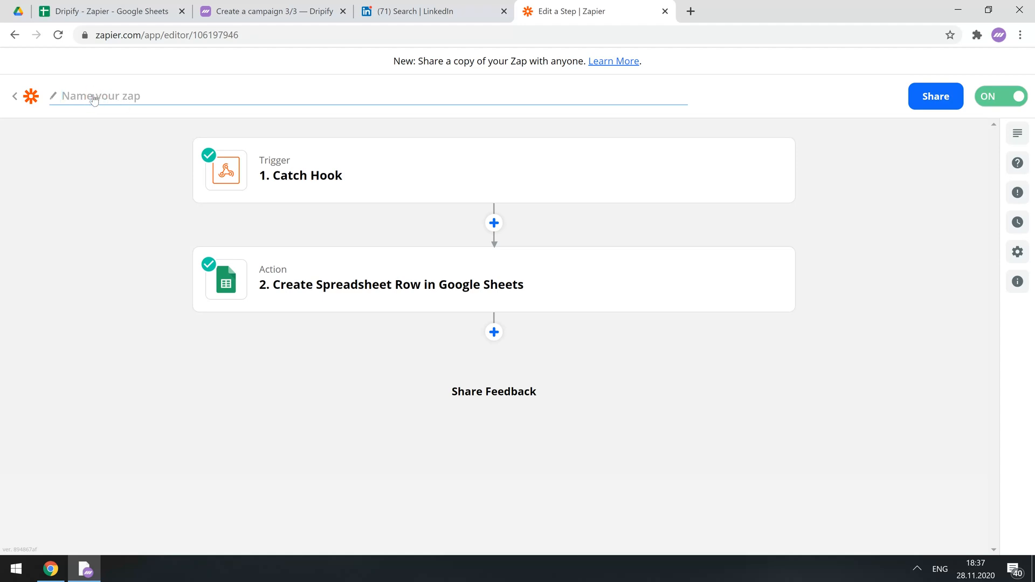
{"action": "left_click", "coordinate": [111, 186]}
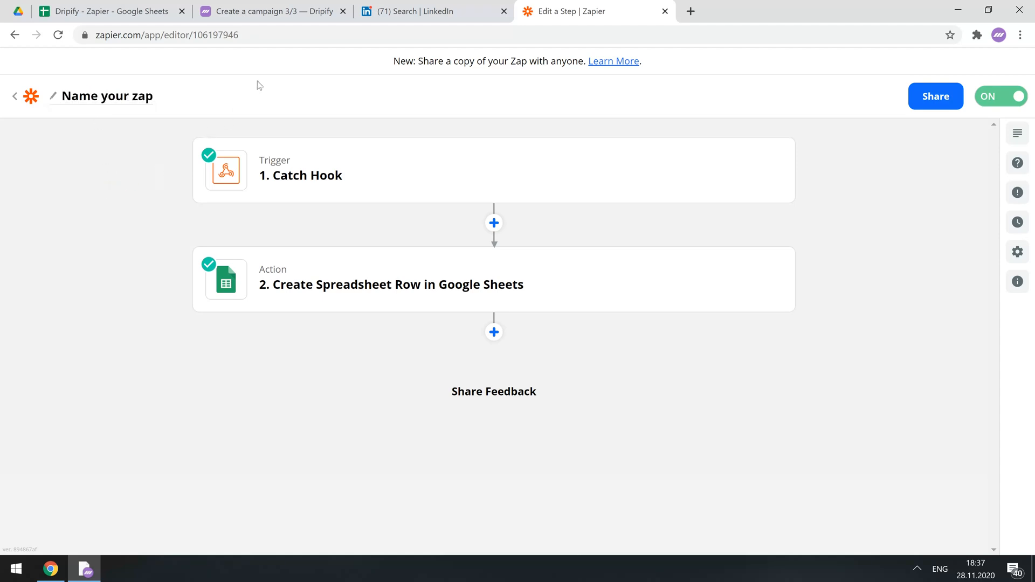
Step: Switch to Dripify and save and launch Campaign 1 with its Zapier integration
{"action": "left_click", "coordinate": [288, 16]}
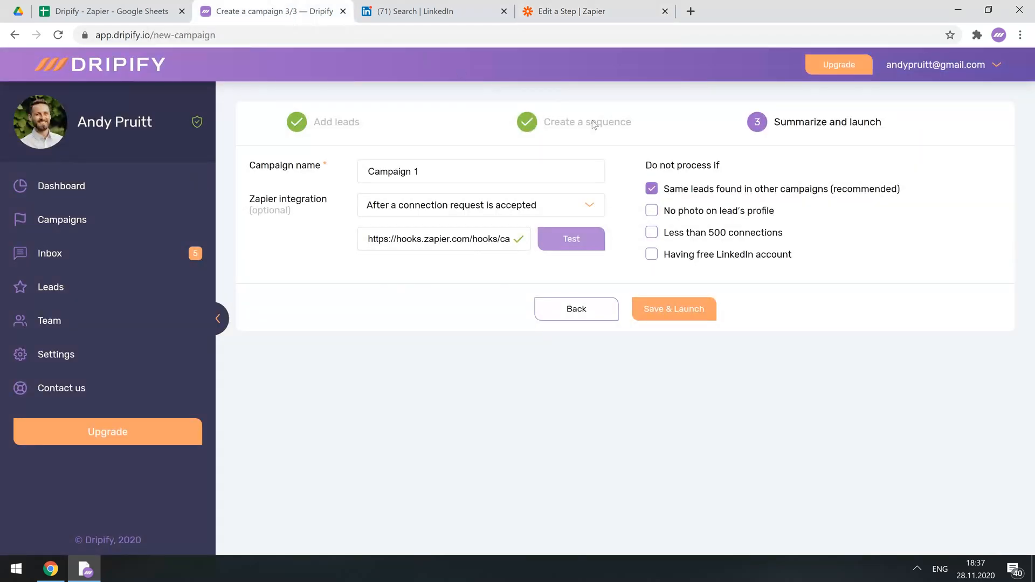
{"action": "left_click", "coordinate": [698, 310]}
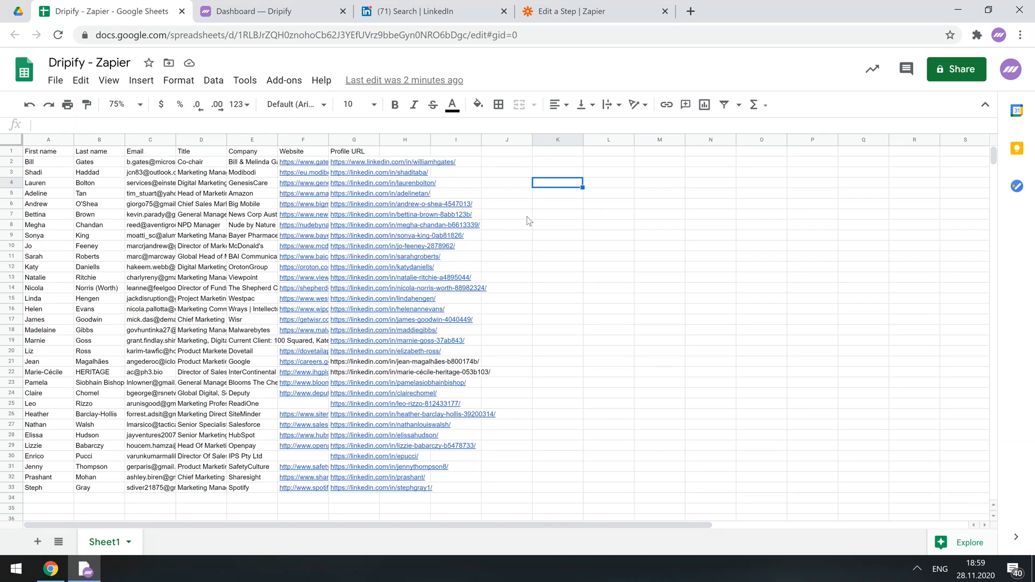
Step: Set Campaign 1's Zapier integration in Dripify to No integration and save the campaign settings
{"action": "left_click", "coordinate": [288, 12]}
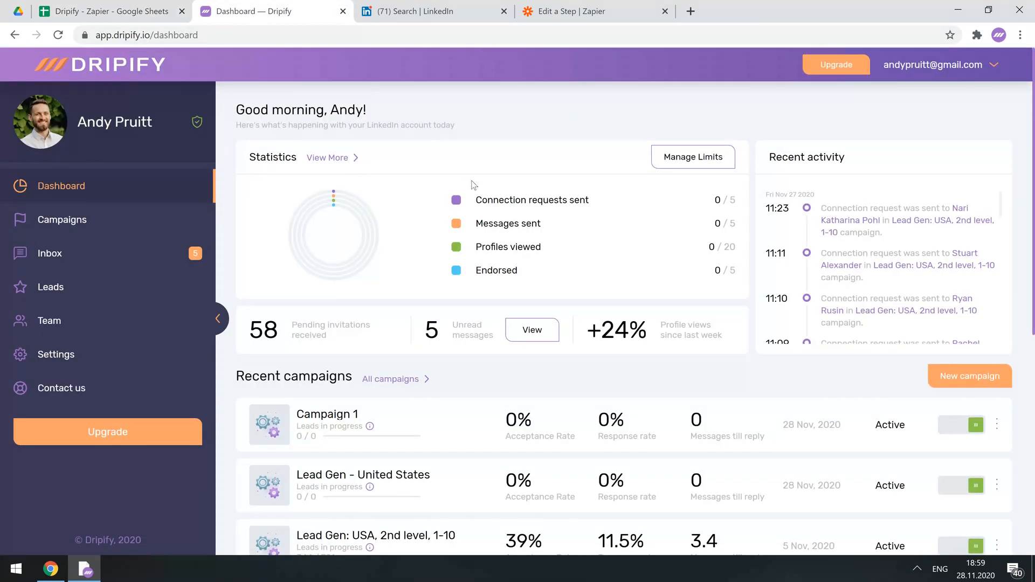
{"action": "scroll", "coordinate": [474, 185], "scroll_direction": "down", "scroll_amount": 1}
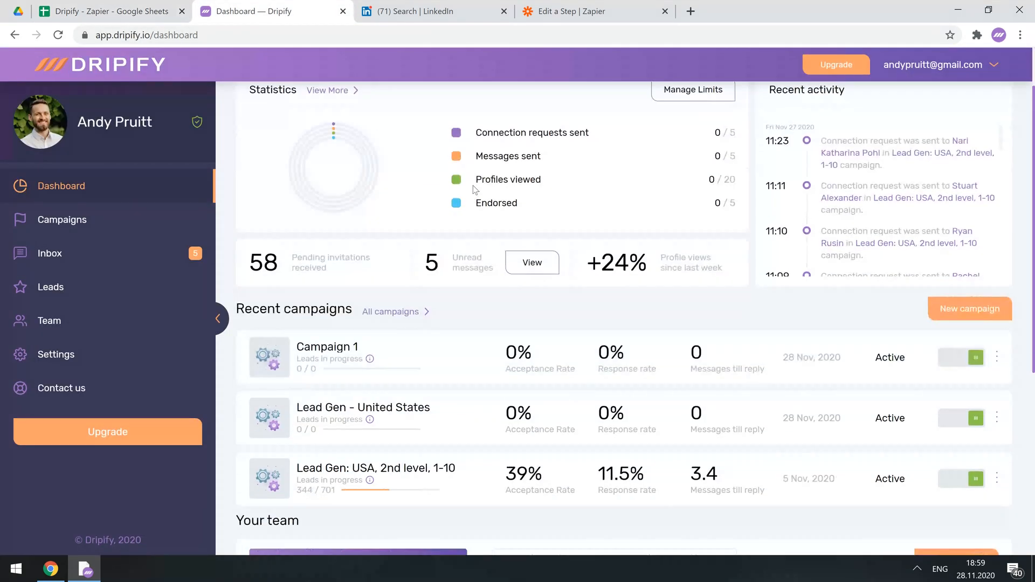
{"action": "left_click", "coordinate": [330, 347]}
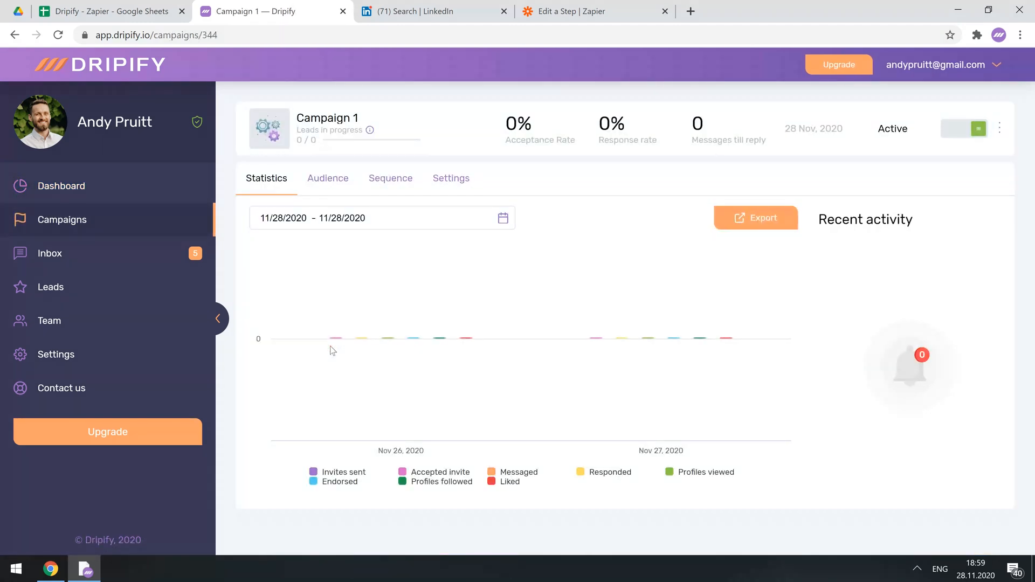
{"action": "left_click", "coordinate": [444, 179]}
{"action": "left_click", "coordinate": [445, 215]}
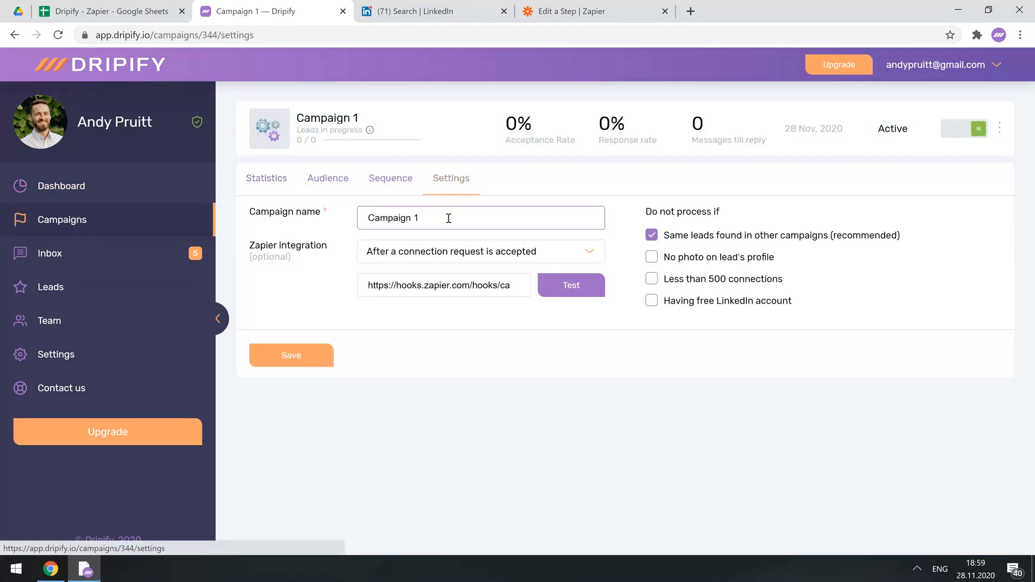
{"action": "left_click", "coordinate": [455, 261]}
{"action": "left_click", "coordinate": [442, 277]}
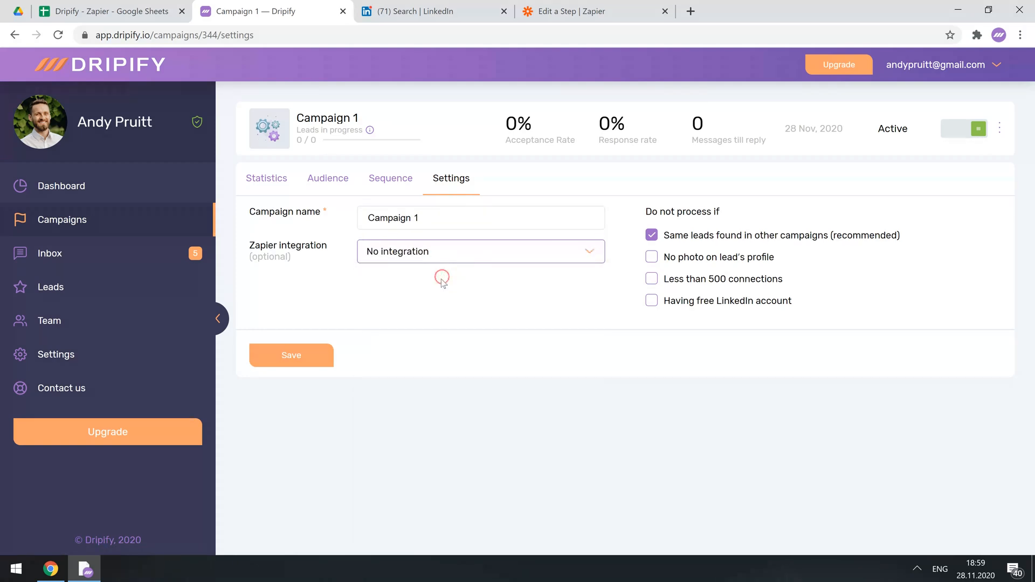
{"action": "left_click", "coordinate": [301, 355]}
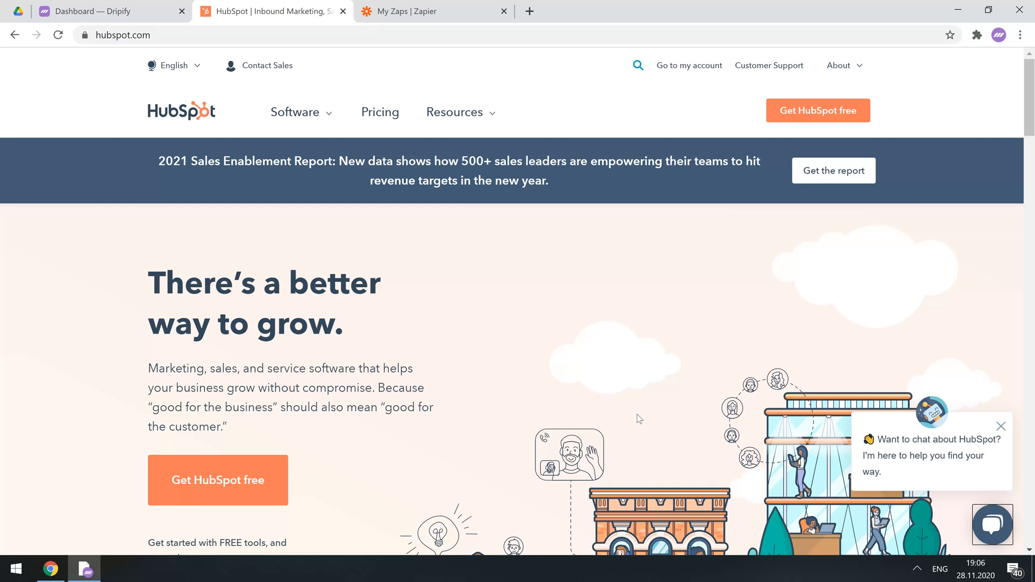
Step: Create a new Zap in Zapier with the Webhooks by Zapier Catch Hook trigger and copy its custom webhook URL
{"action": "left_click", "coordinate": [396, 16]}
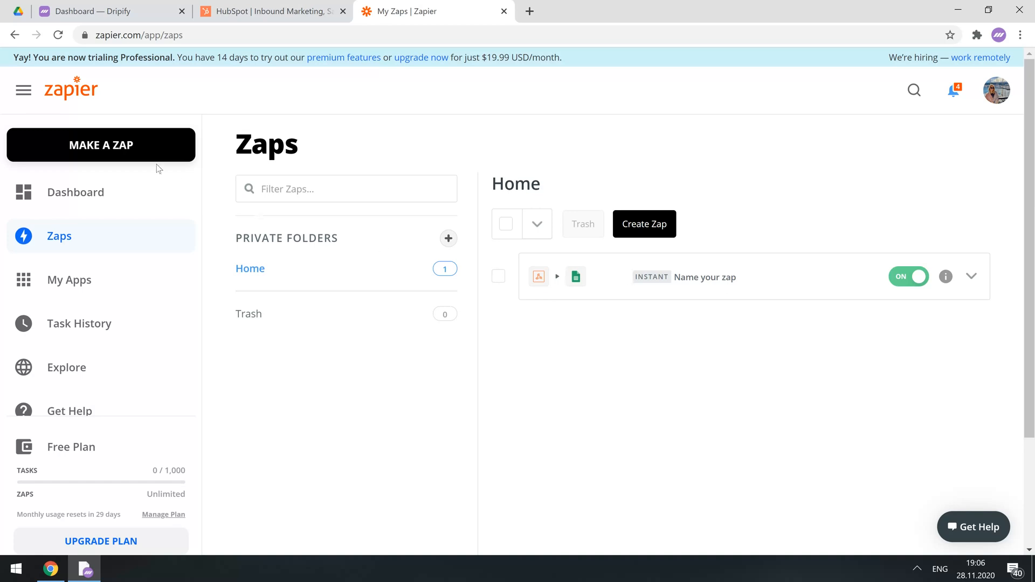
{"action": "left_click", "coordinate": [111, 151]}
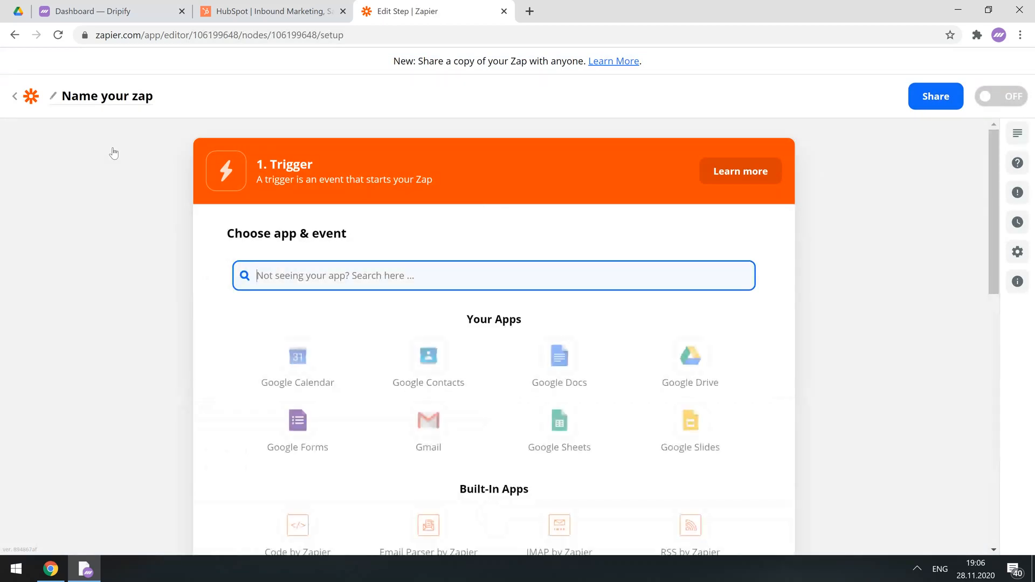
{"action": "type", "text": "webhoo"}
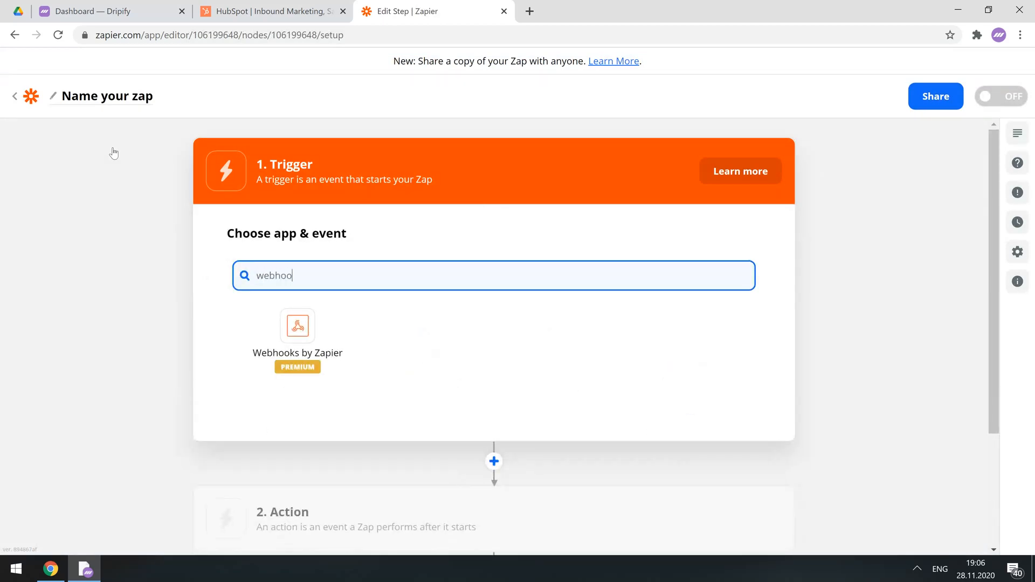
{"action": "left_click", "coordinate": [295, 343]}
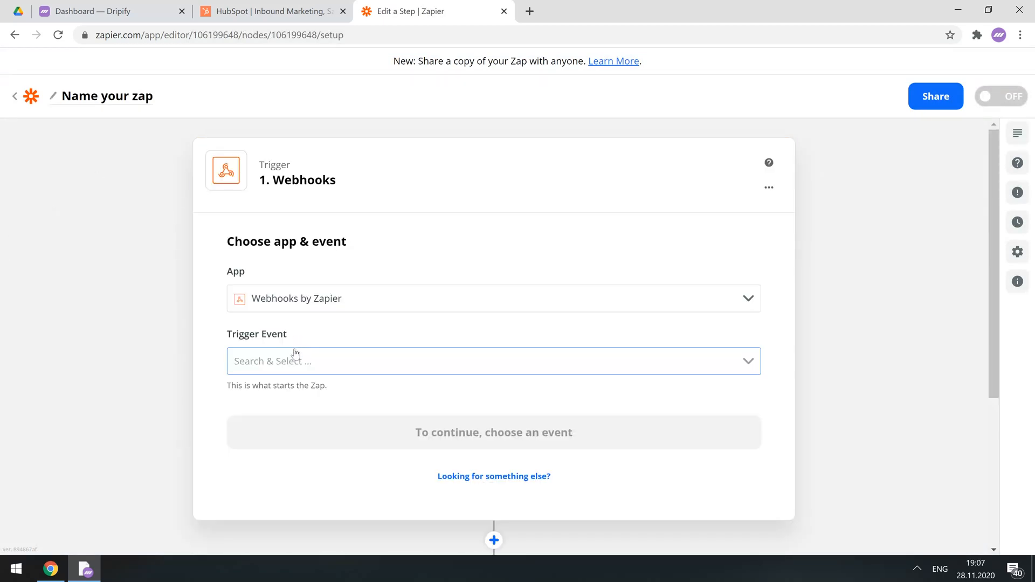
{"action": "left_click", "coordinate": [294, 358]}
{"action": "left_click", "coordinate": [289, 439]}
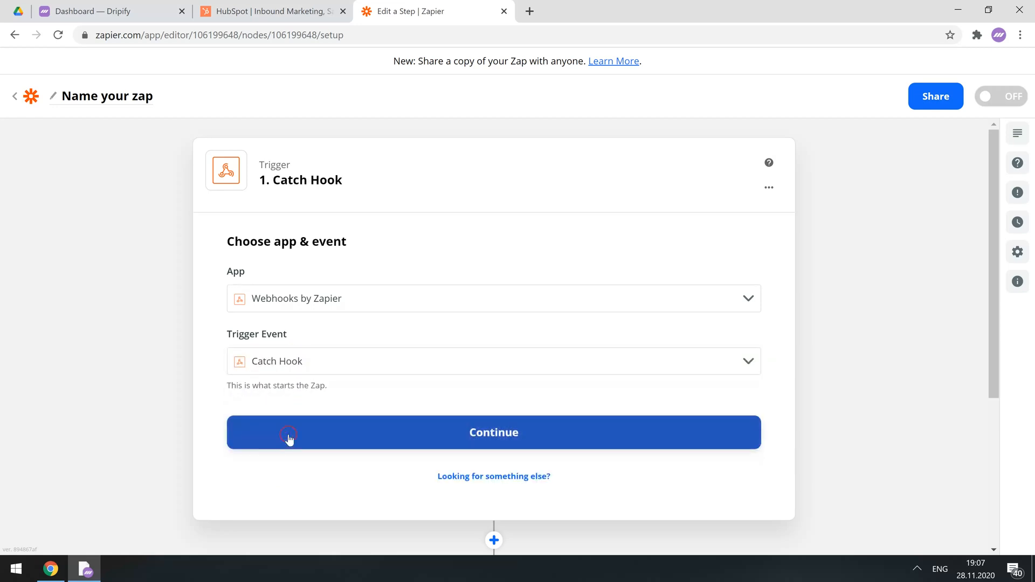
{"action": "left_click", "coordinate": [310, 437]}
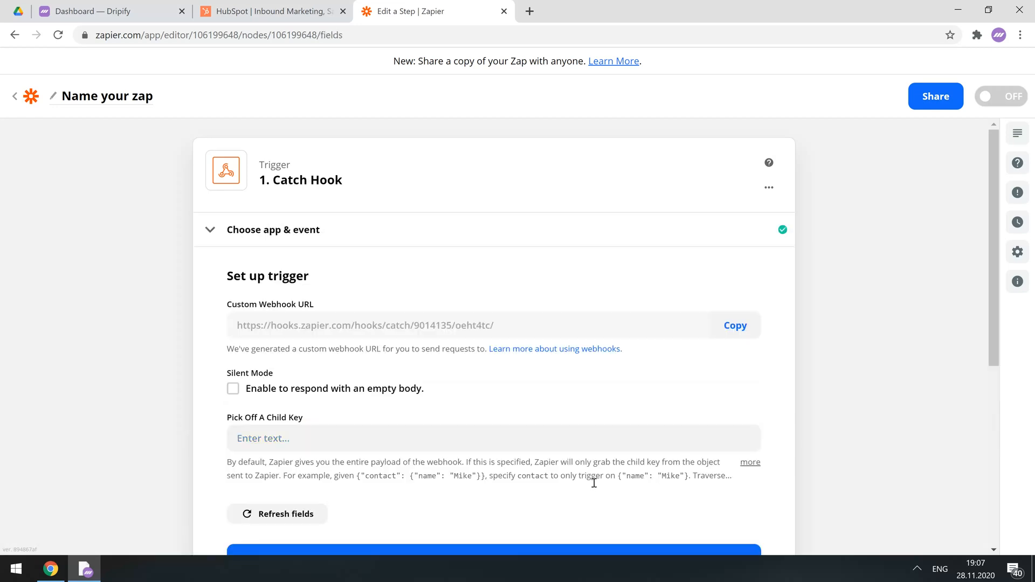
{"action": "left_click", "coordinate": [740, 326]}
{"action": "left_click", "coordinate": [740, 326]}
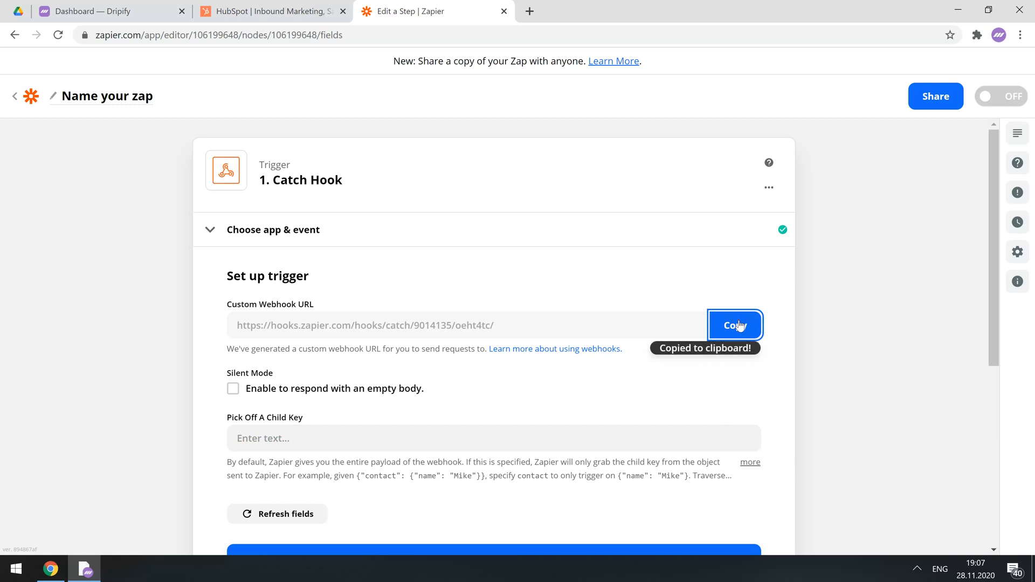
Step: In Dripify, set the Zapier integration of the "Lead Gen: USA, 2nd level, 1-10" campaign to After a connection request is accepted
{"action": "left_click", "coordinate": [154, 11]}
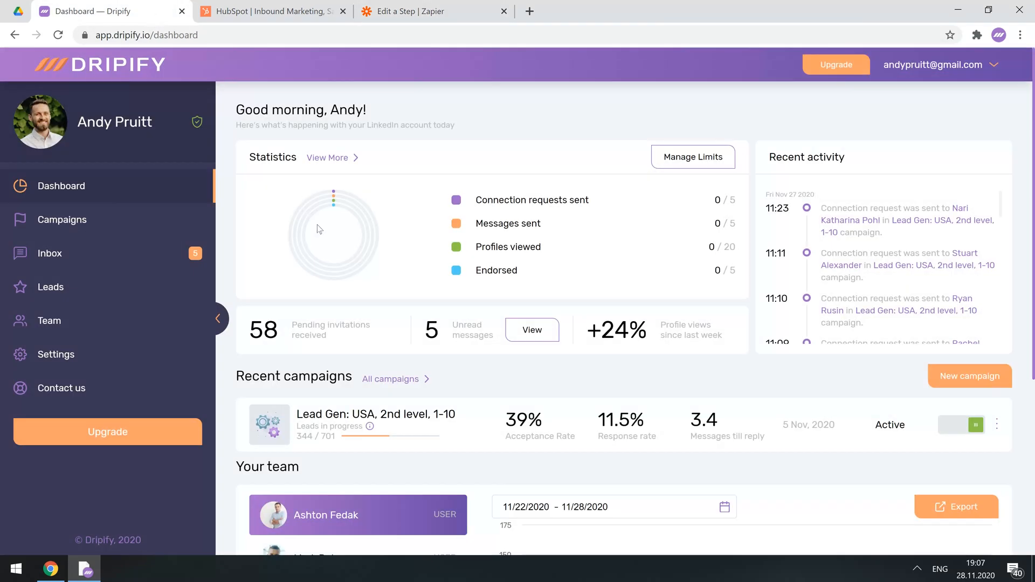
{"action": "left_click", "coordinate": [383, 412]}
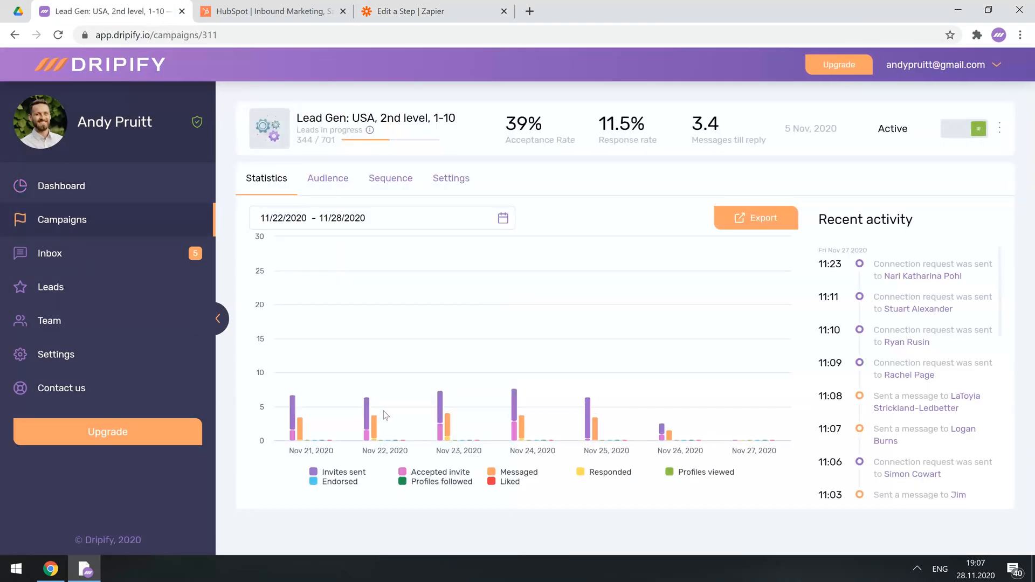
{"action": "left_click", "coordinate": [438, 181]}
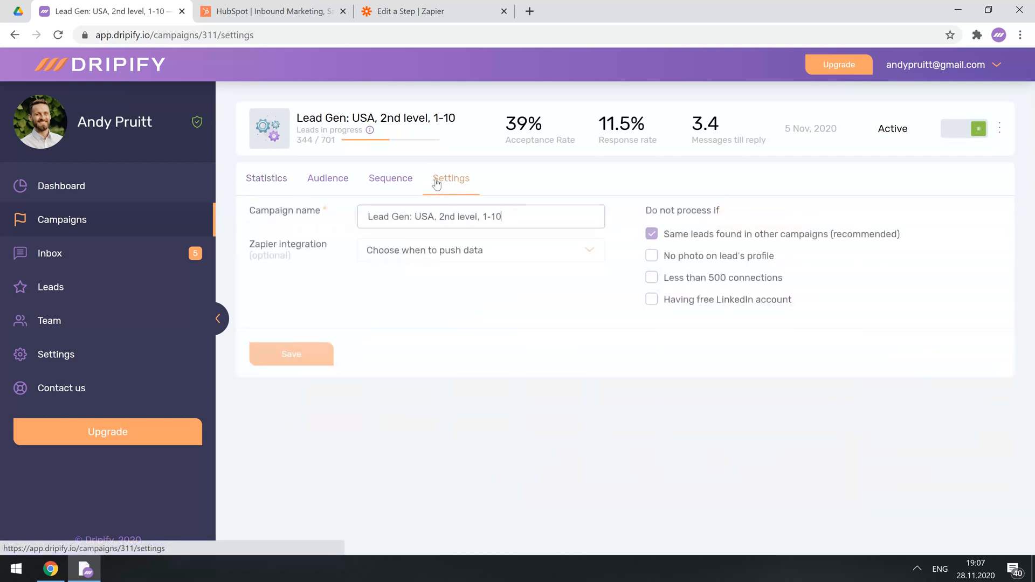
{"action": "left_click", "coordinate": [446, 254]}
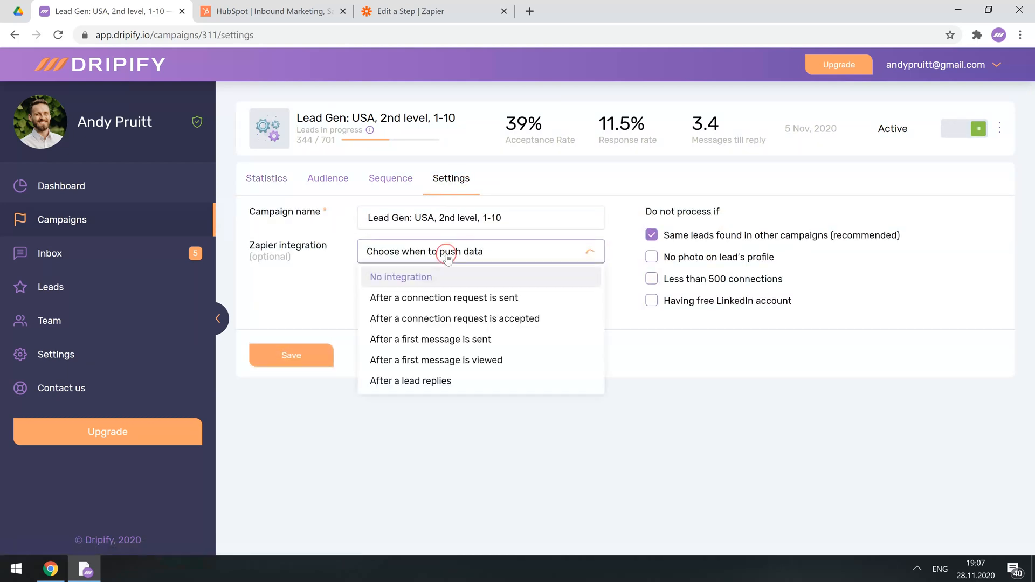
{"action": "left_click", "coordinate": [489, 320]}
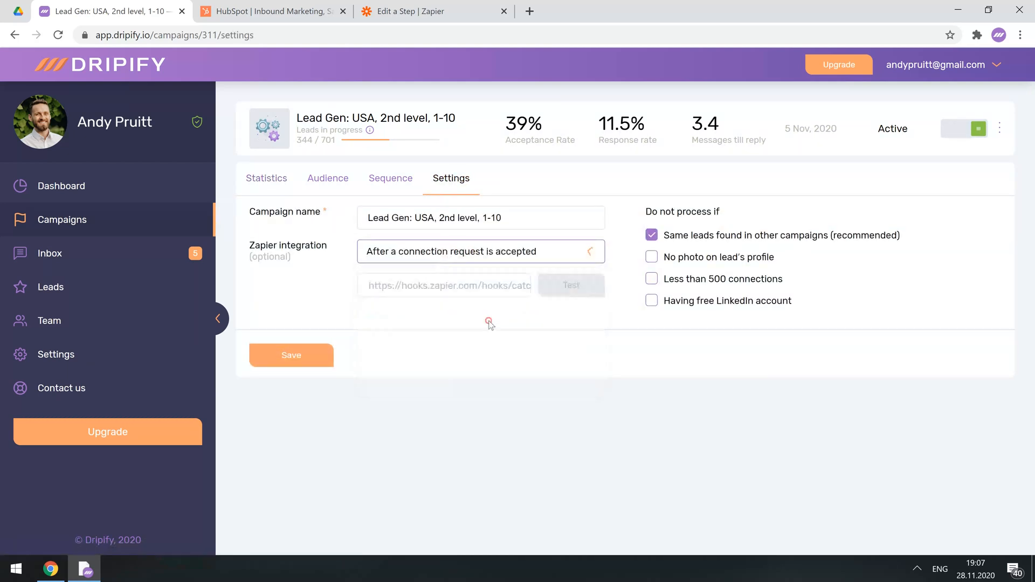
Step: Enter the copied webhook URL for the campaign's Zapier integration, send a test, and save the campaign settings
{"action": "left_click", "coordinate": [438, 285]}
{"action": "key", "text": "ctrl+v"}
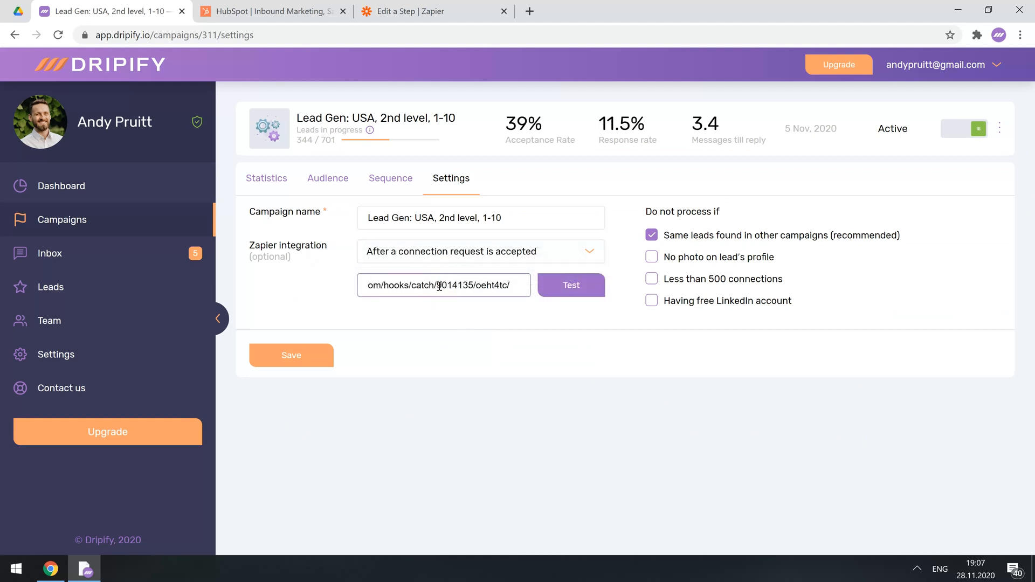
{"action": "left_click", "coordinate": [573, 290]}
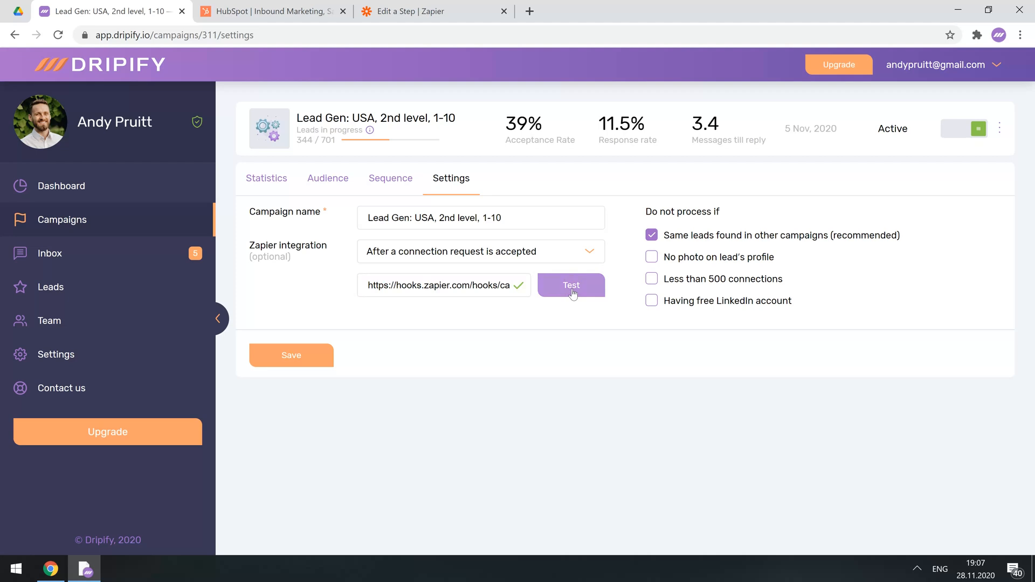
{"action": "left_click", "coordinate": [306, 358]}
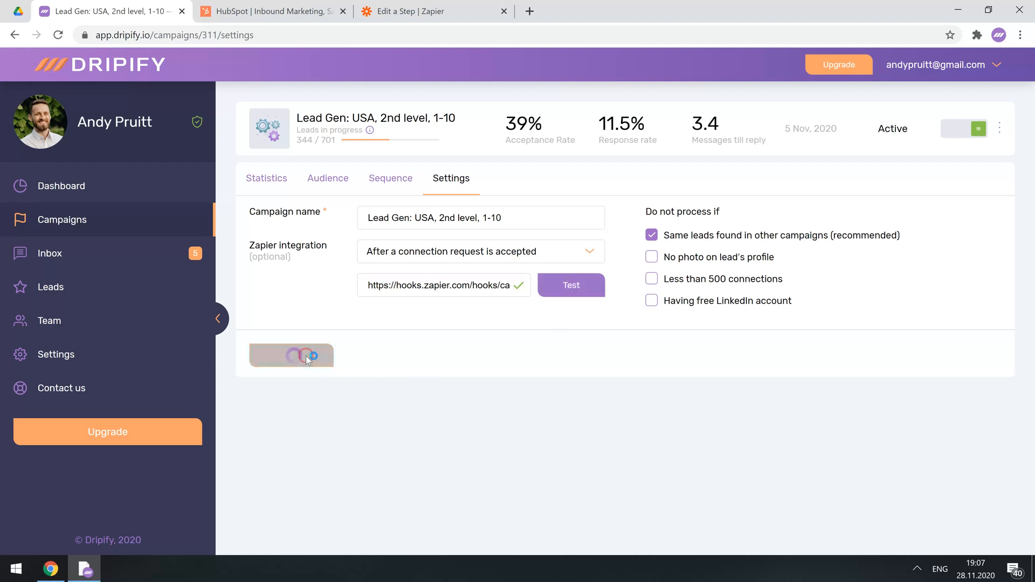
Step: Return to Zapier, test the Catch Hook trigger, and review the lead data fields of Request A
{"action": "left_click", "coordinate": [410, 11]}
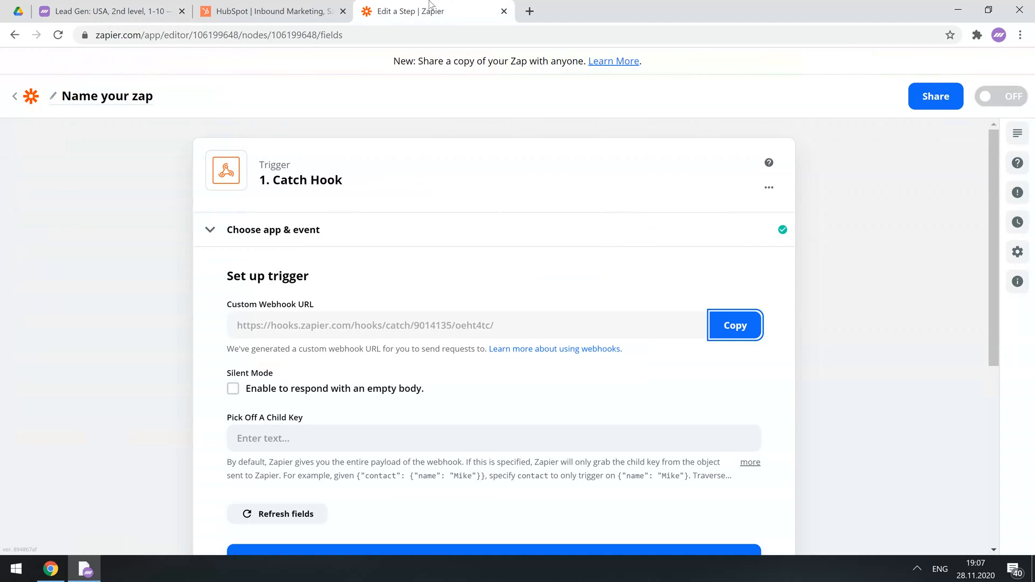
{"action": "scroll", "coordinate": [513, 186], "scroll_direction": "down", "scroll_amount": 3}
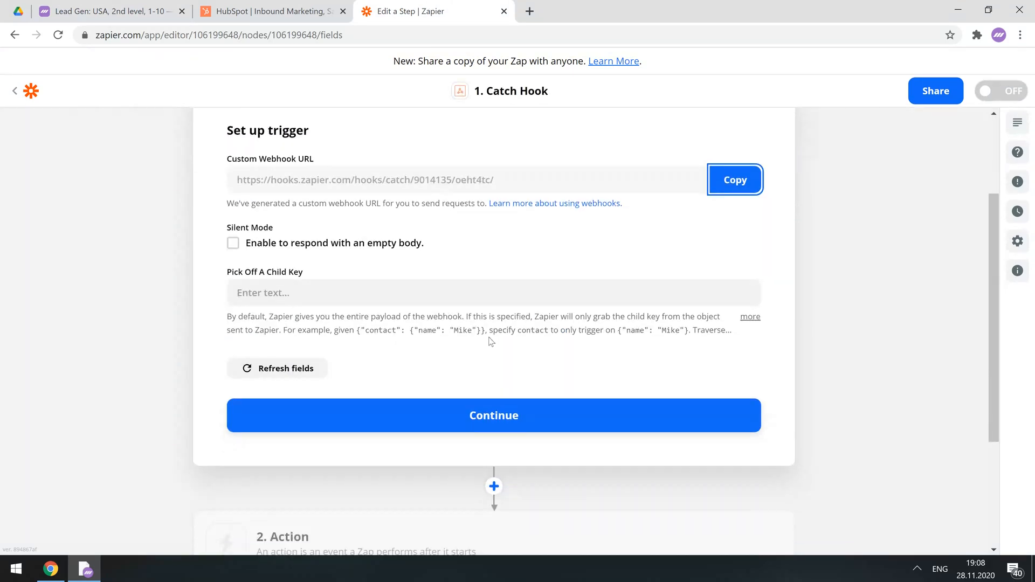
{"action": "left_click", "coordinate": [488, 415]}
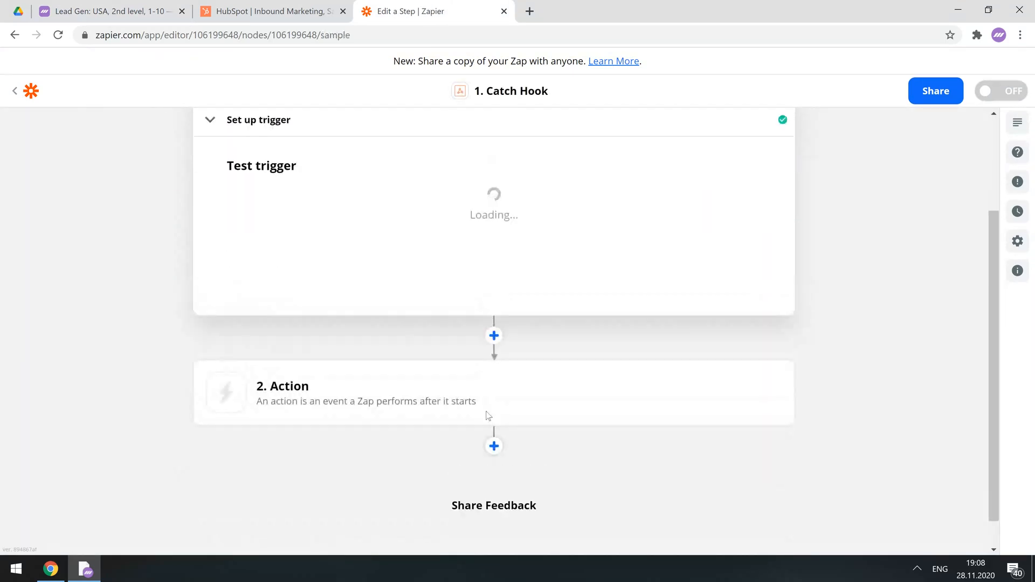
{"action": "left_click", "coordinate": [503, 369]}
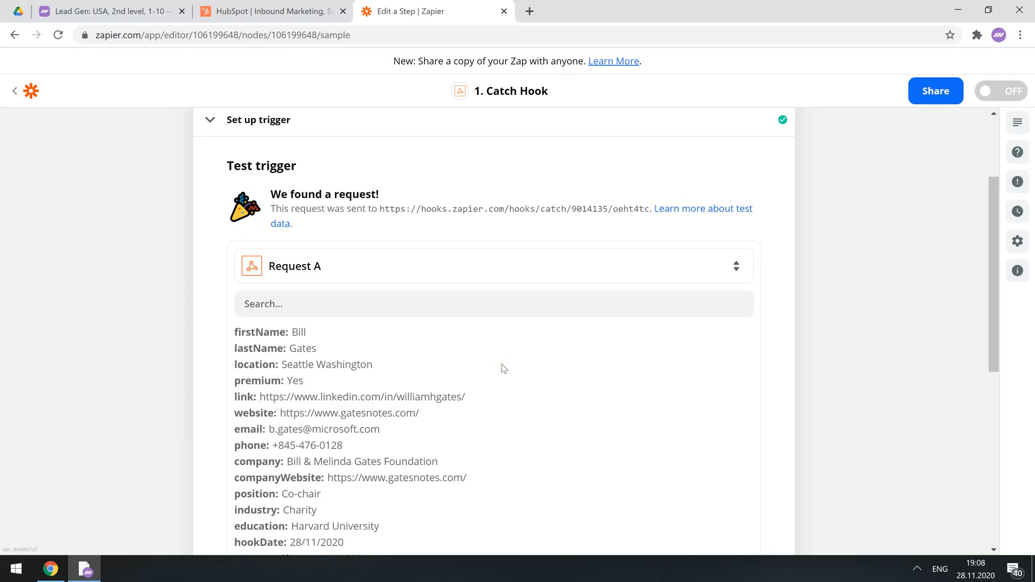
{"action": "scroll", "coordinate": [503, 369], "scroll_direction": "down", "scroll_amount": 3}
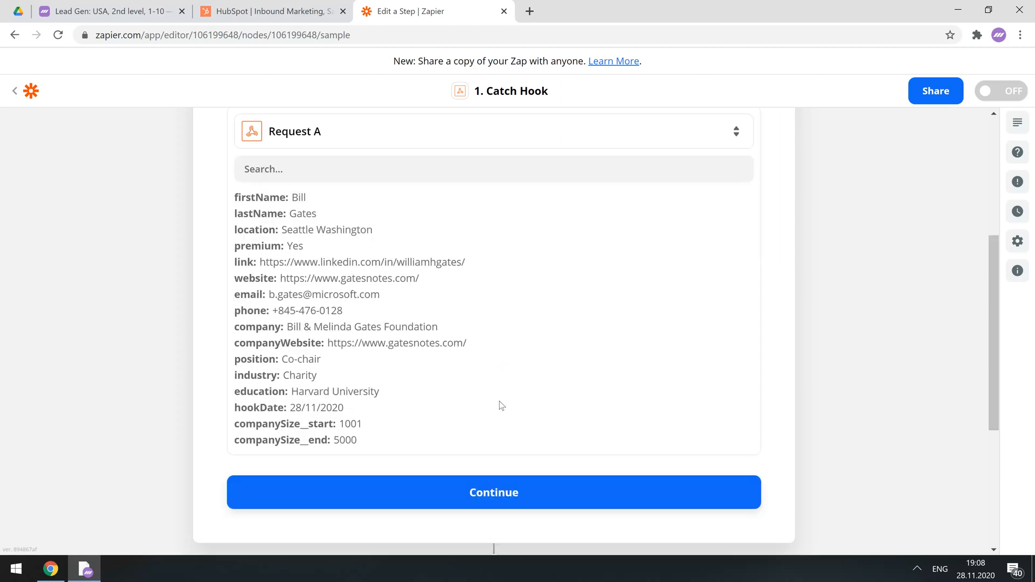
Step: Continue past the trigger test and add a HubSpot action with the Create Contact event to the Zap
{"action": "left_click", "coordinate": [492, 486]}
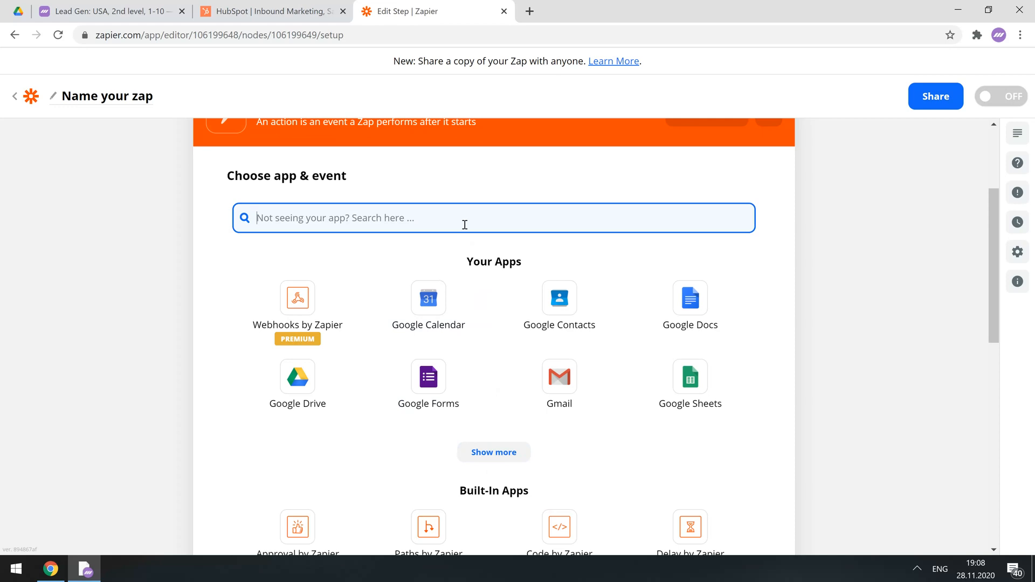
{"action": "type", "text": "hub"}
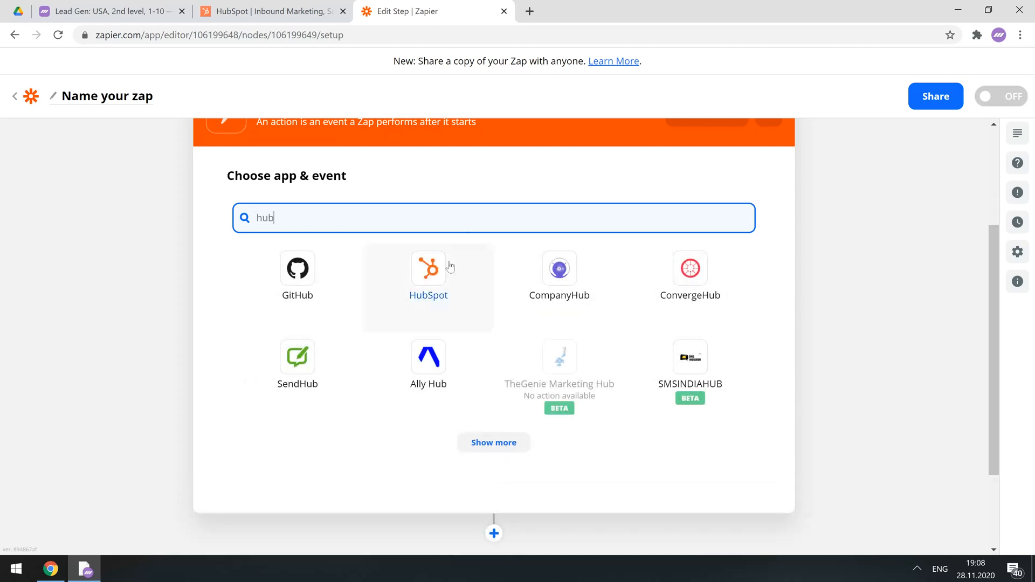
{"action": "left_click", "coordinate": [450, 266]}
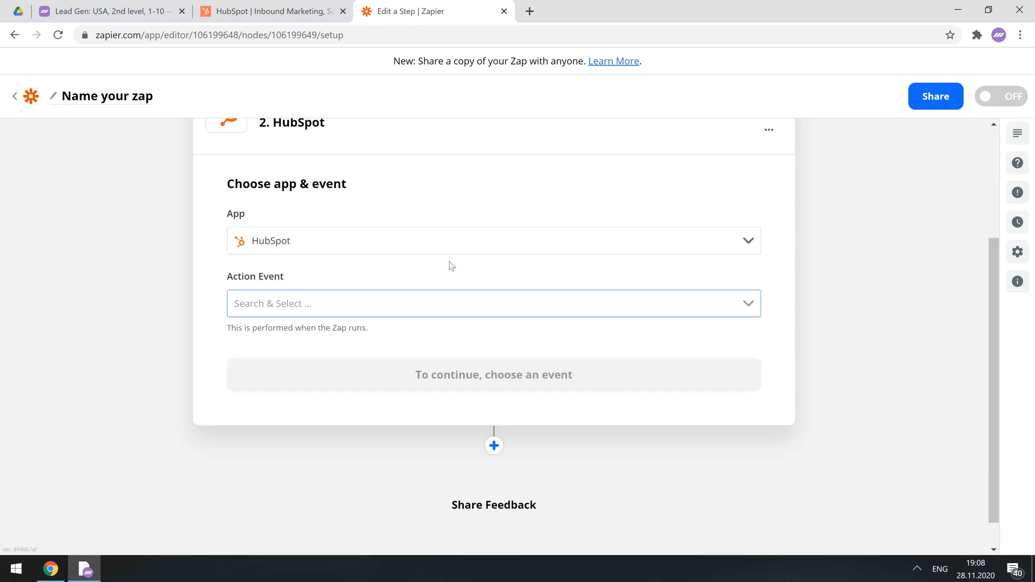
{"action": "left_click", "coordinate": [448, 305]}
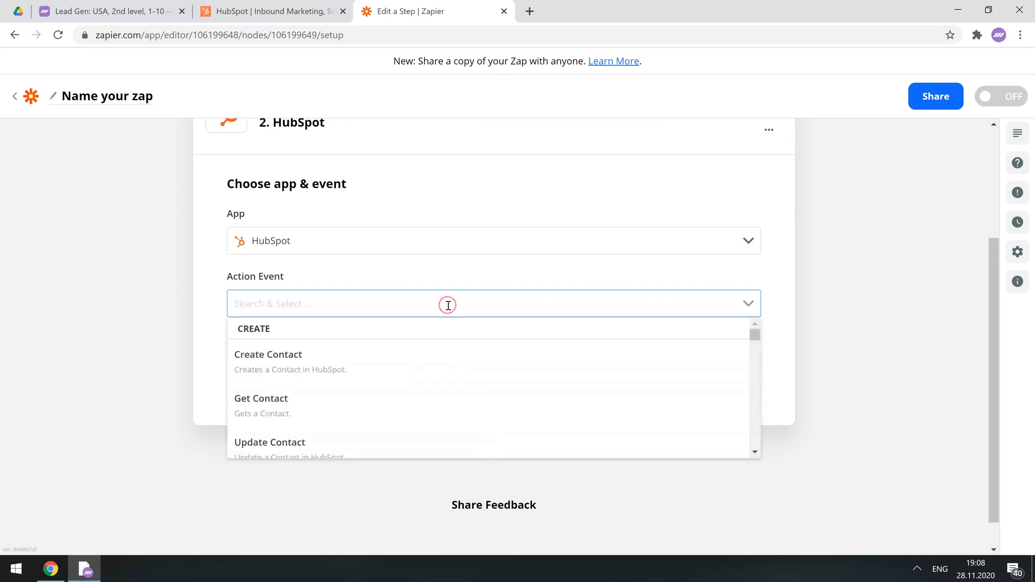
{"action": "left_click", "coordinate": [301, 368]}
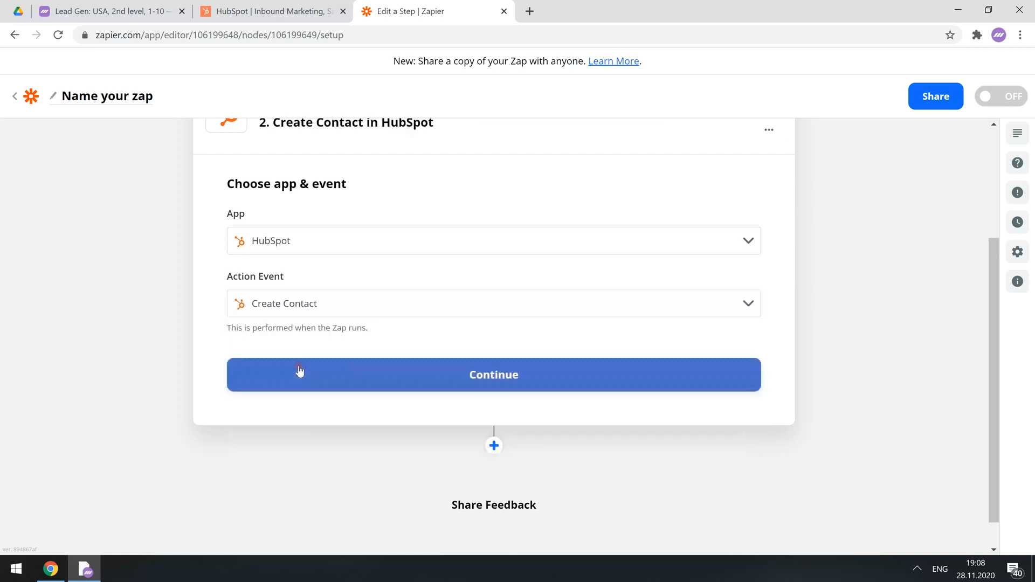
{"action": "left_click", "coordinate": [381, 376]}
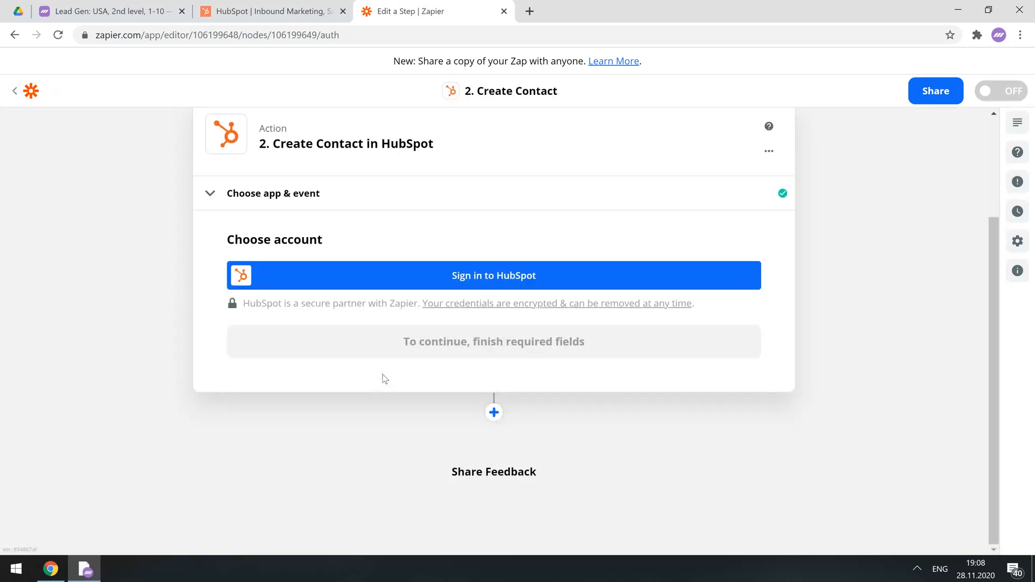
Step: Sign in to HubSpot, authorize Zapier for the Dripify account, and continue with it as the action's account
{"action": "left_click", "coordinate": [424, 282]}
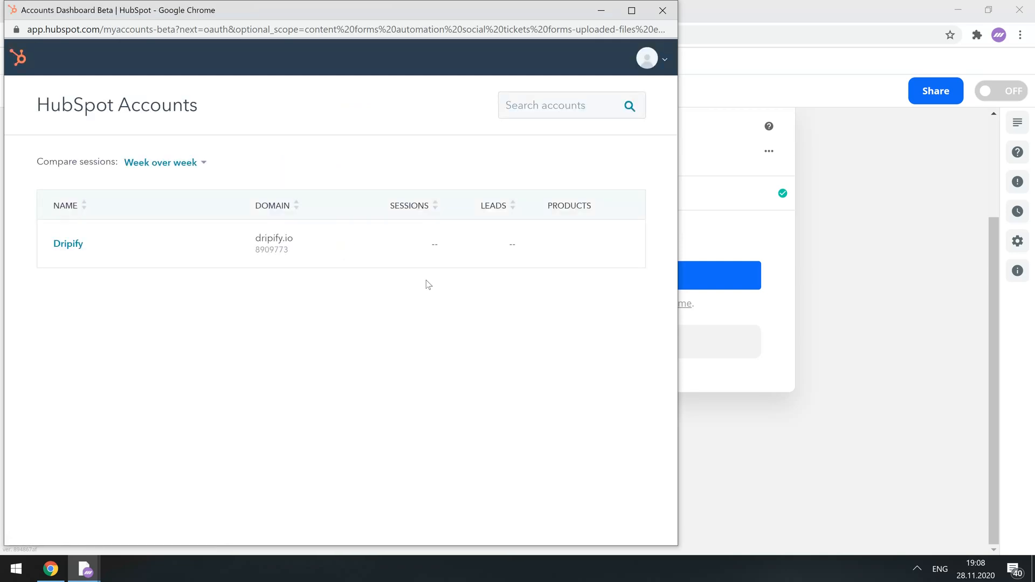
{"action": "left_click", "coordinate": [282, 239]}
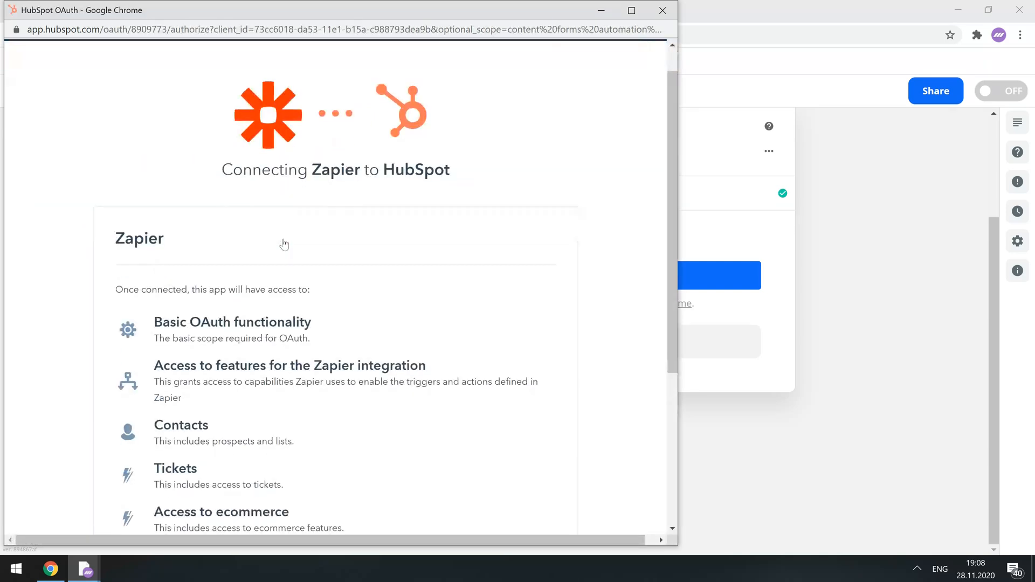
{"action": "scroll", "coordinate": [284, 244], "scroll_direction": "down", "scroll_amount": 5}
{"action": "left_click", "coordinate": [162, 496]}
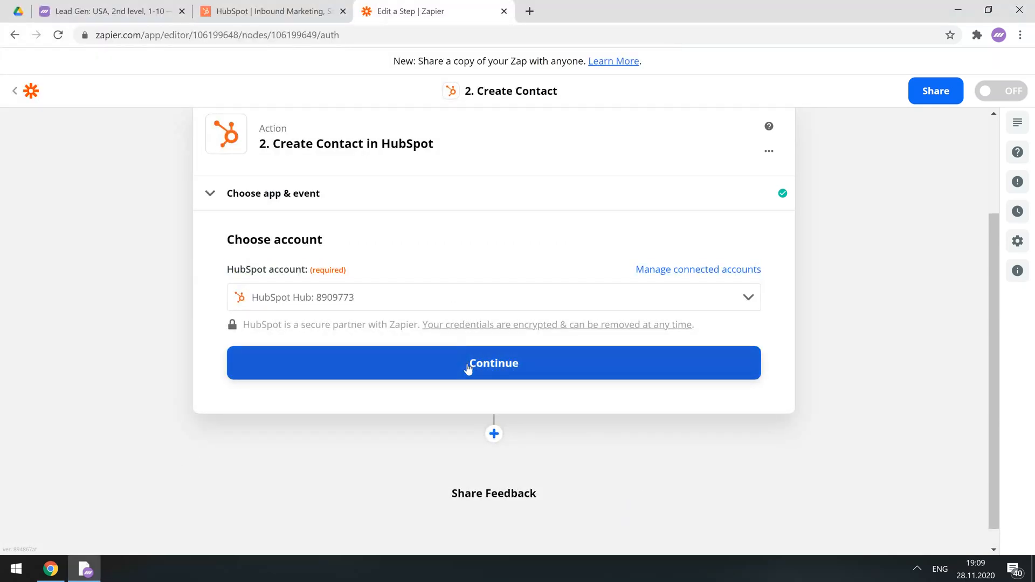
{"action": "left_click", "coordinate": [468, 366]}
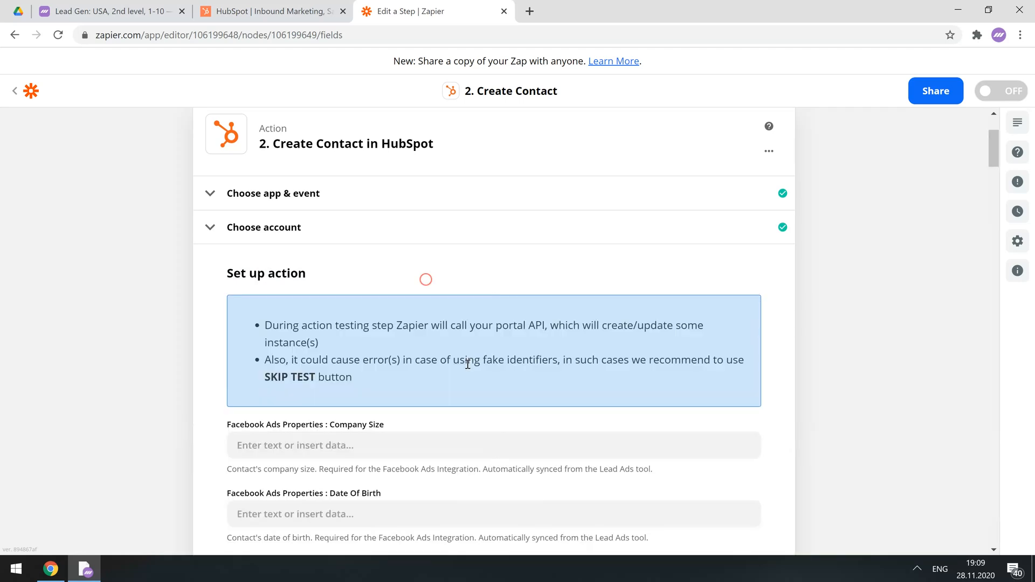
Step: Map the Contact Information: First Name field of the HubSpot action to the Catch Hook's First Name value
{"action": "scroll", "coordinate": [467, 364], "scroll_direction": "down", "scroll_amount": 8}
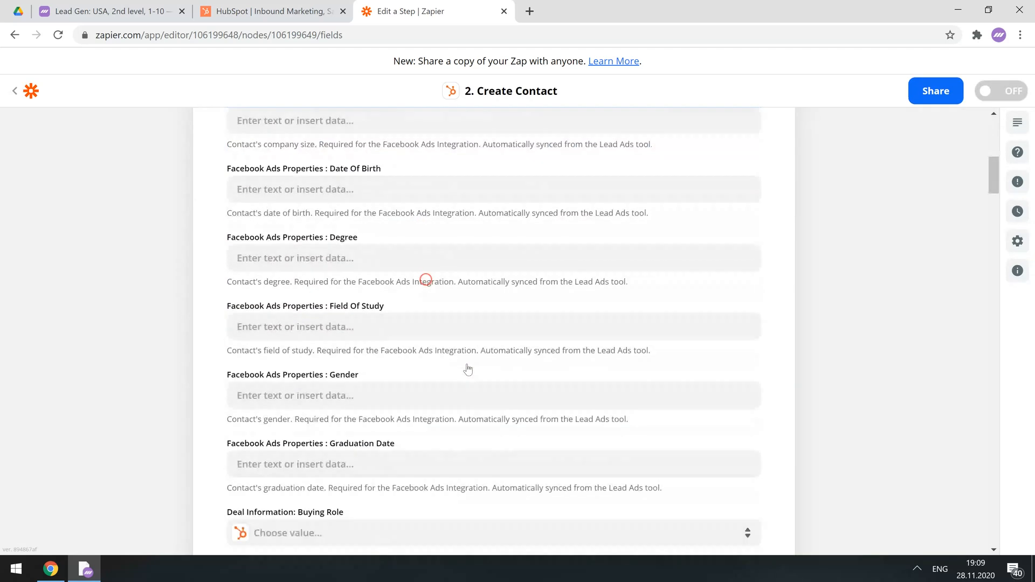
{"action": "scroll", "coordinate": [468, 369], "scroll_direction": "down", "scroll_amount": 8}
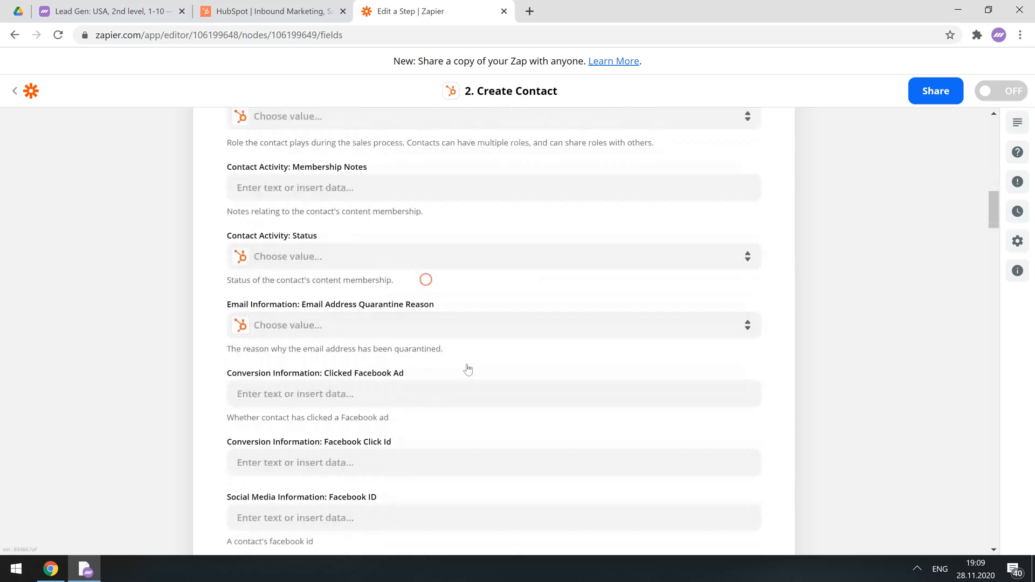
{"action": "scroll", "coordinate": [468, 369], "scroll_direction": "down", "scroll_amount": 7}
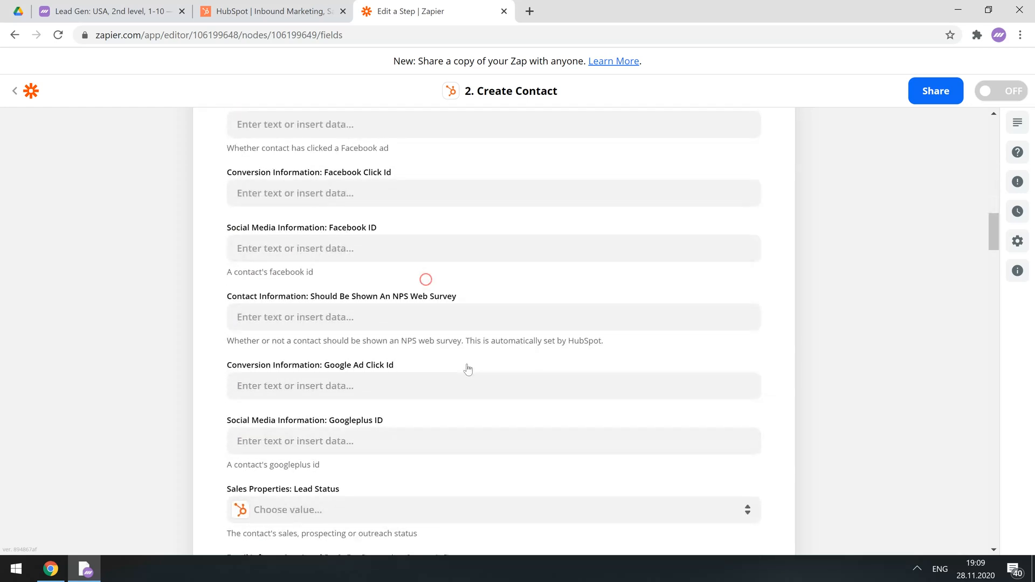
{"action": "scroll", "coordinate": [468, 369], "scroll_direction": "down", "scroll_amount": 5}
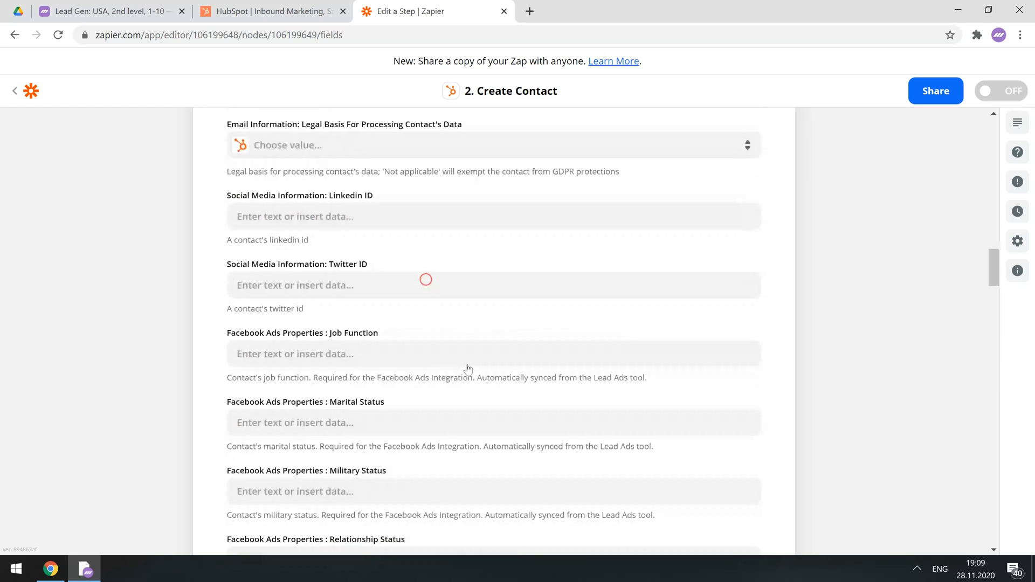
{"action": "scroll", "coordinate": [468, 369], "scroll_direction": "down", "scroll_amount": 3}
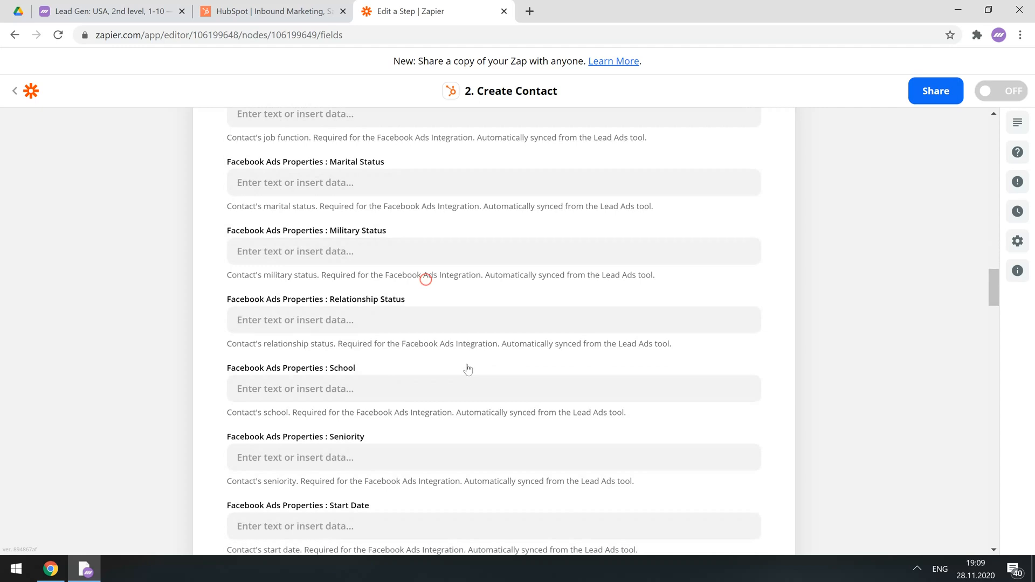
{"action": "scroll", "coordinate": [468, 369], "scroll_direction": "down", "scroll_amount": 5}
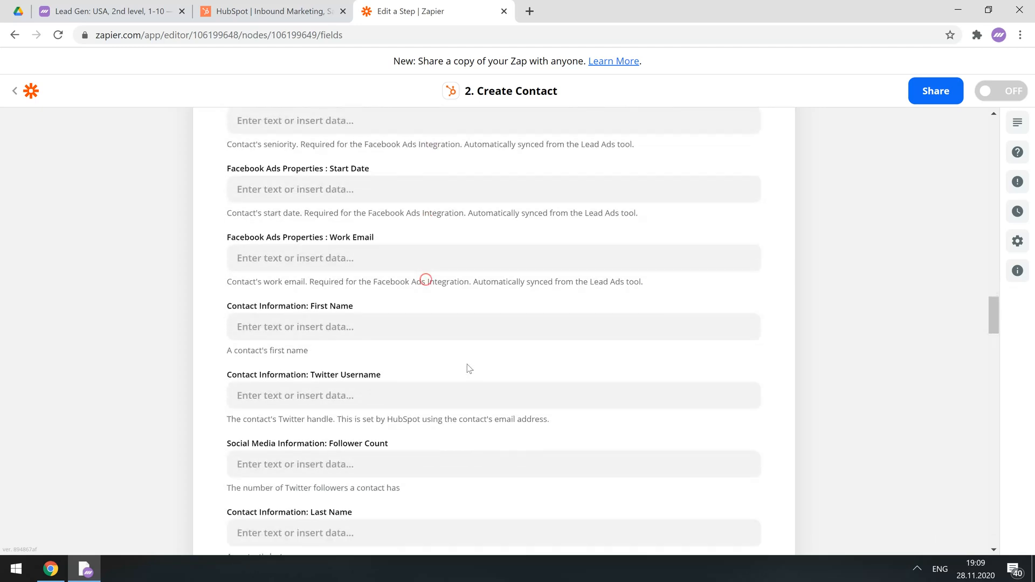
{"action": "left_click", "coordinate": [422, 327]}
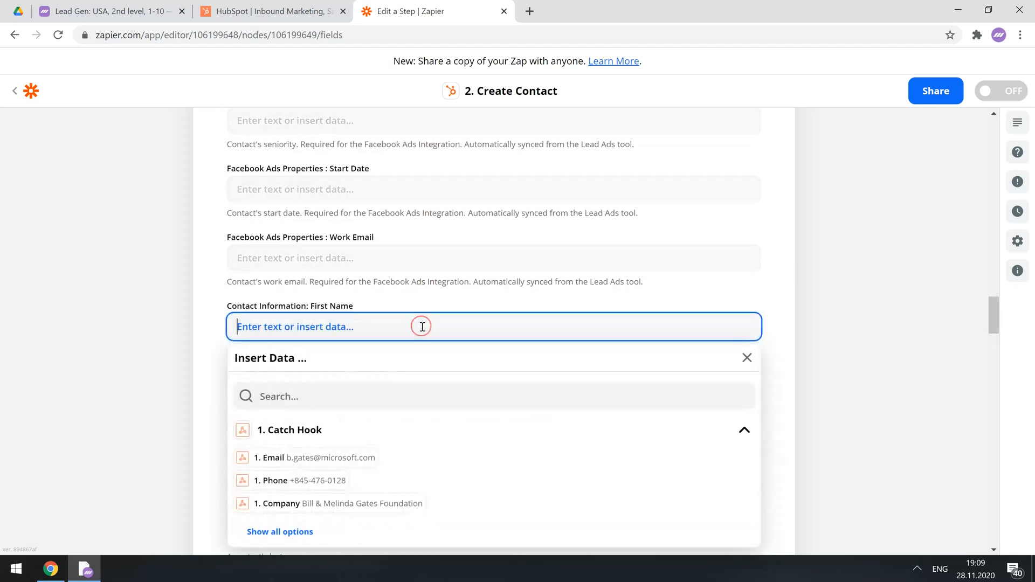
{"action": "left_click", "coordinate": [310, 532]}
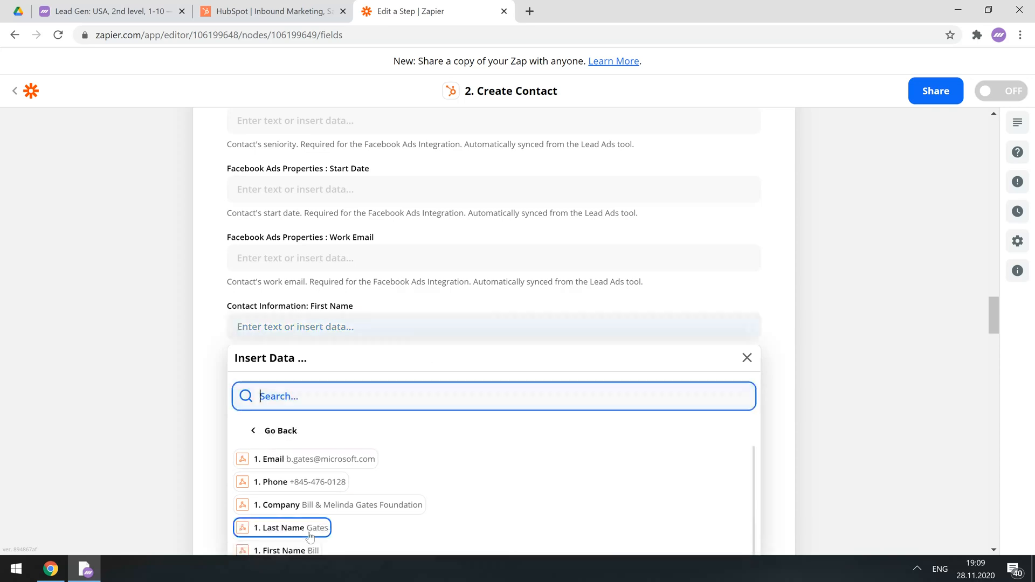
{"action": "scroll", "coordinate": [337, 510], "scroll_direction": "down", "scroll_amount": 1}
{"action": "left_click", "coordinate": [312, 484]}
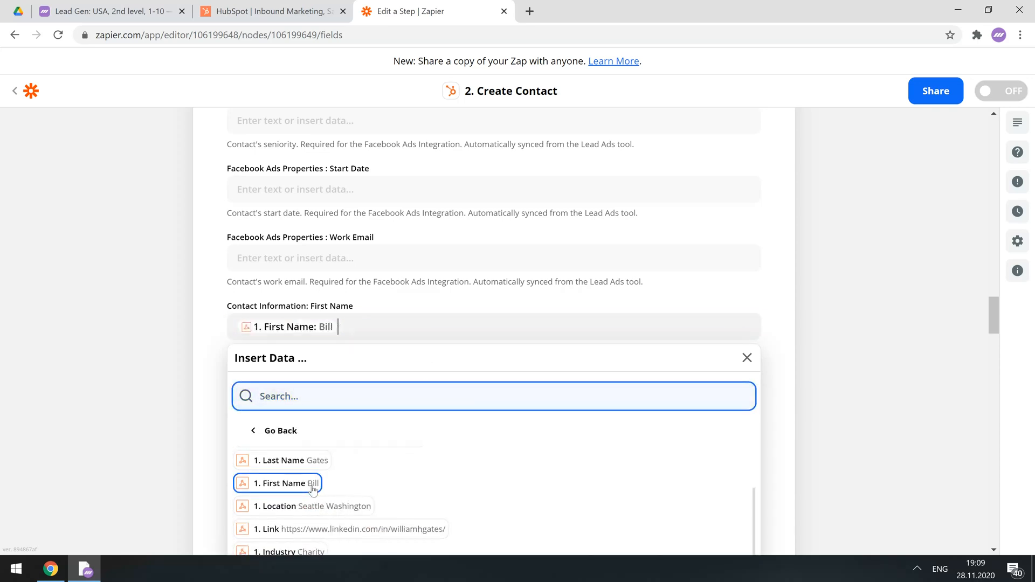
{"action": "left_click", "coordinate": [776, 297]}
Step: Map the Contact Information: Last Name field to the Catch Hook's Last Name value
{"action": "scroll", "coordinate": [502, 464], "scroll_direction": "down", "scroll_amount": 1}
{"action": "left_click", "coordinate": [453, 464]}
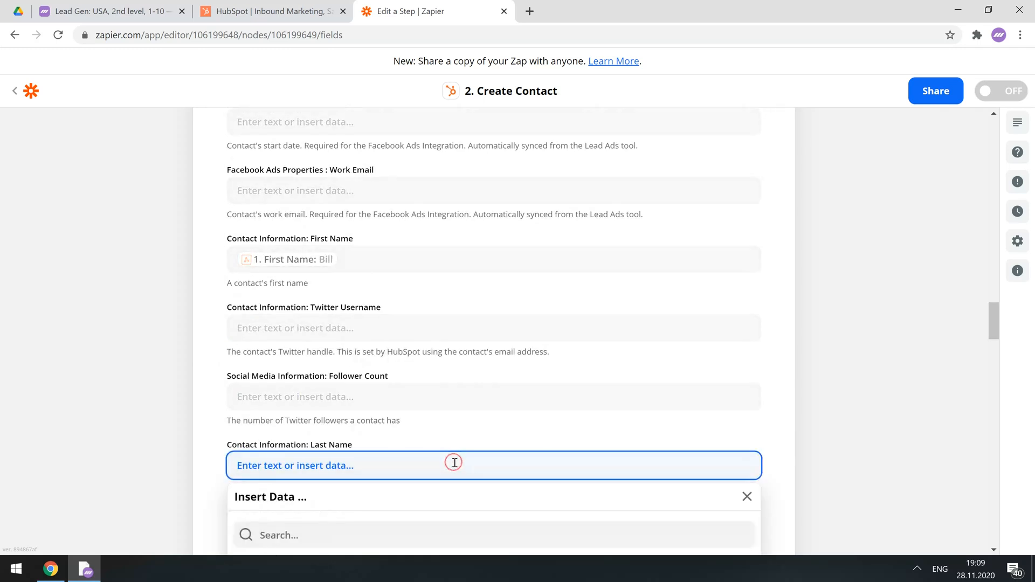
{"action": "left_click", "coordinate": [305, 535]}
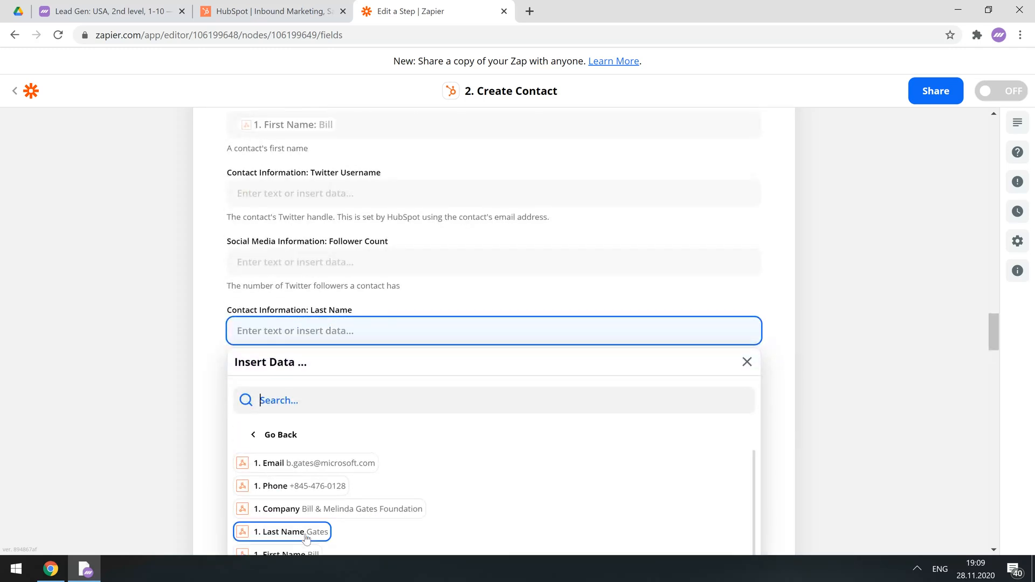
{"action": "scroll", "coordinate": [431, 457], "scroll_direction": "down", "scroll_amount": 1}
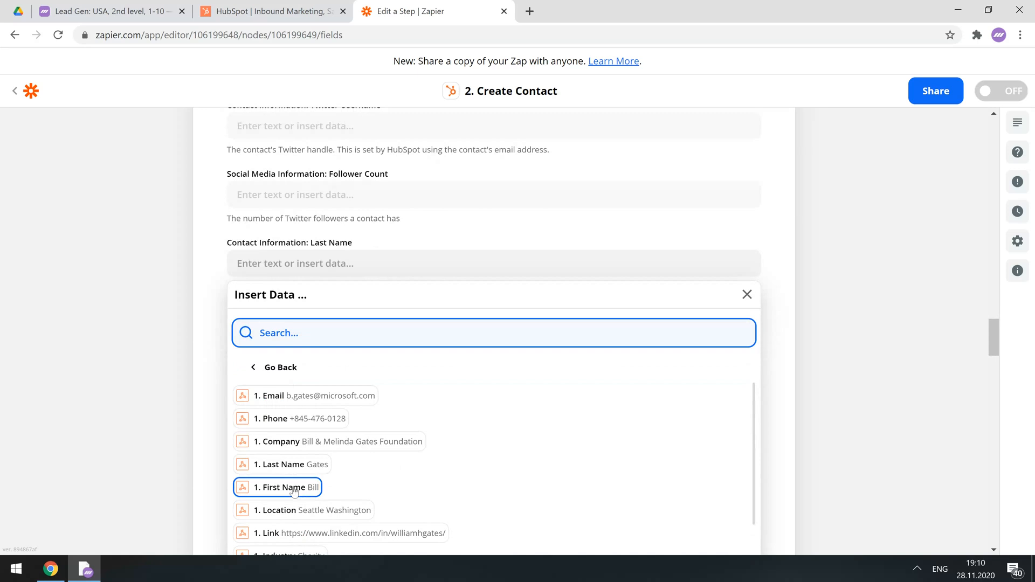
{"action": "left_click", "coordinate": [291, 464]}
{"action": "left_click", "coordinate": [778, 365]}
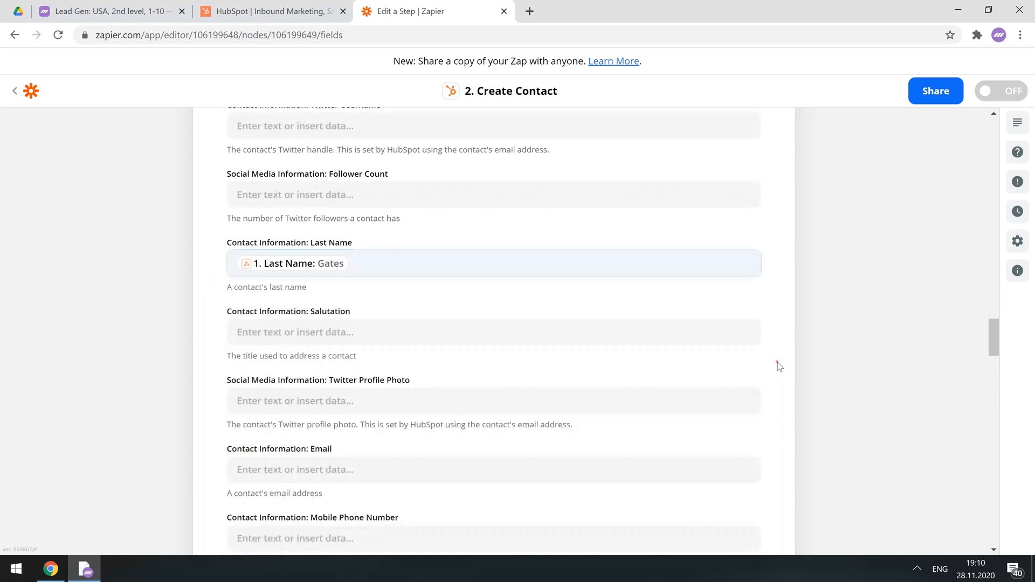
Step: Map the Contact Information: Email and Phone Number fields to the Catch Hook's Email and Phone values
{"action": "left_click", "coordinate": [441, 475]}
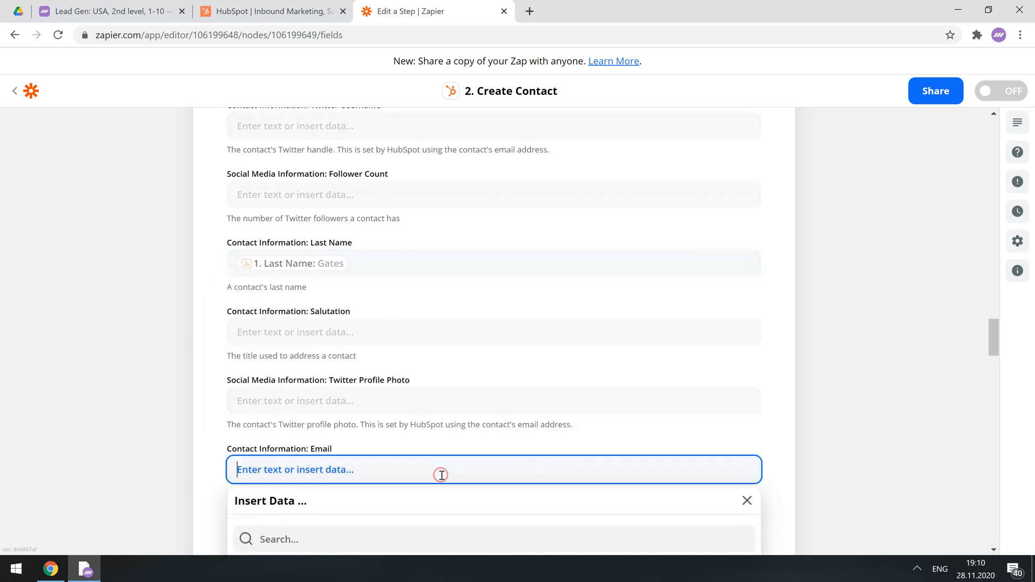
{"action": "scroll", "coordinate": [441, 475], "scroll_direction": "down", "scroll_amount": 2}
{"action": "left_click", "coordinate": [373, 467]}
{"action": "left_click", "coordinate": [775, 390]}
{"action": "left_click", "coordinate": [561, 473]}
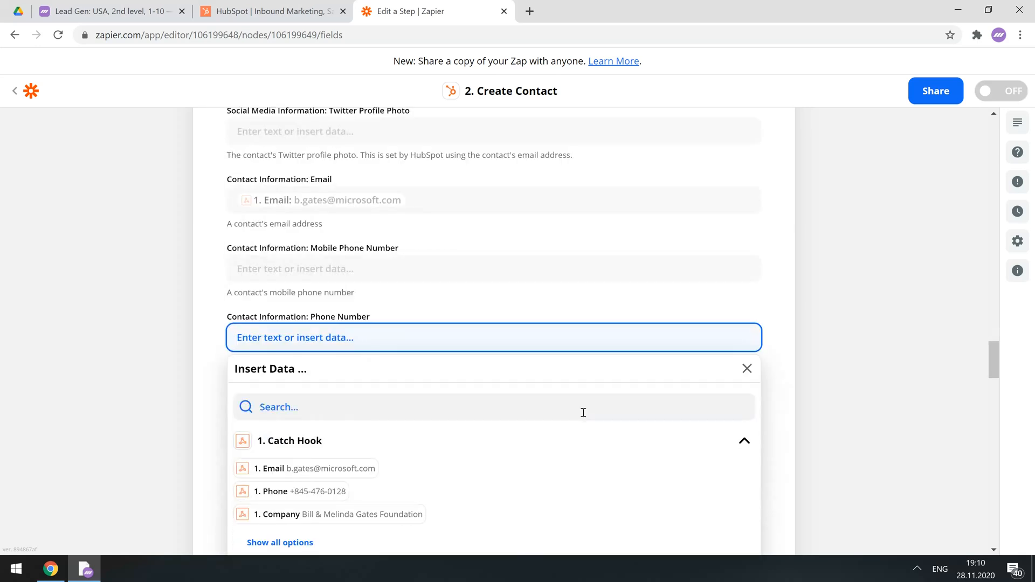
{"action": "left_click", "coordinate": [349, 493]}
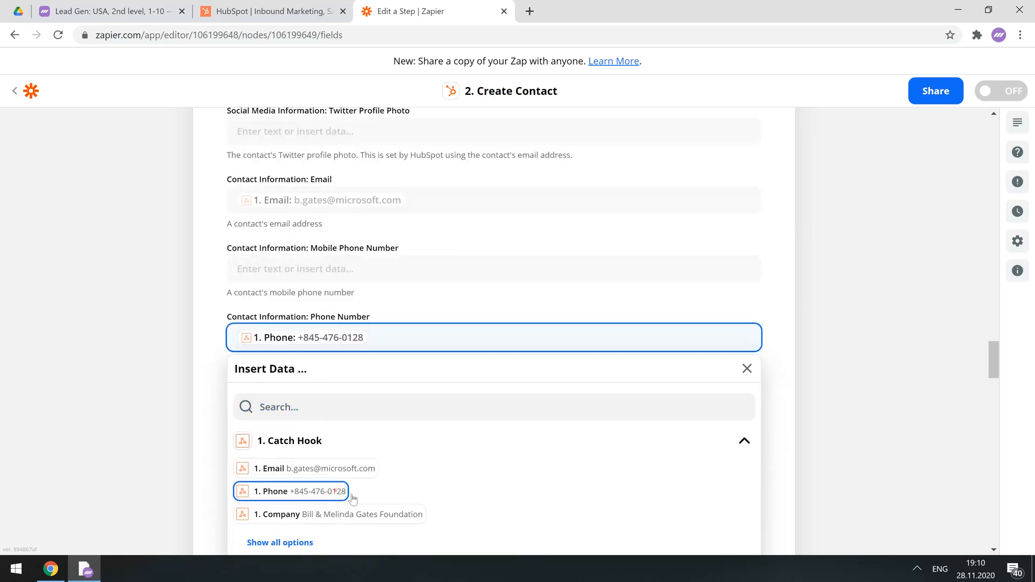
{"action": "left_click", "coordinate": [779, 396]}
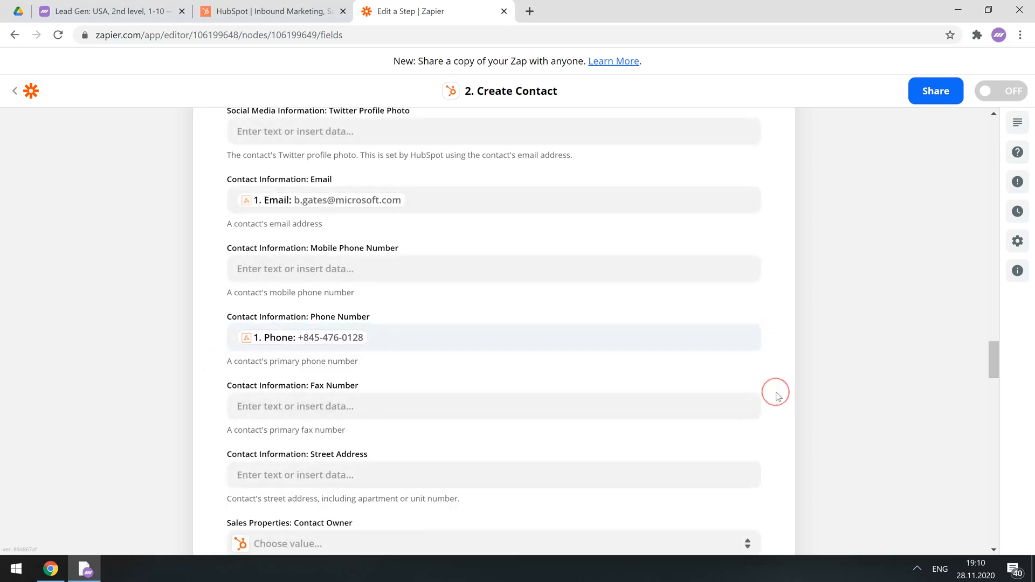
Step: Map the Contact Information: Street Address field to the Catch Hook's Location value
{"action": "scroll", "coordinate": [778, 396], "scroll_direction": "down", "scroll_amount": 1}
{"action": "scroll", "coordinate": [778, 397], "scroll_direction": "down", "scroll_amount": 1}
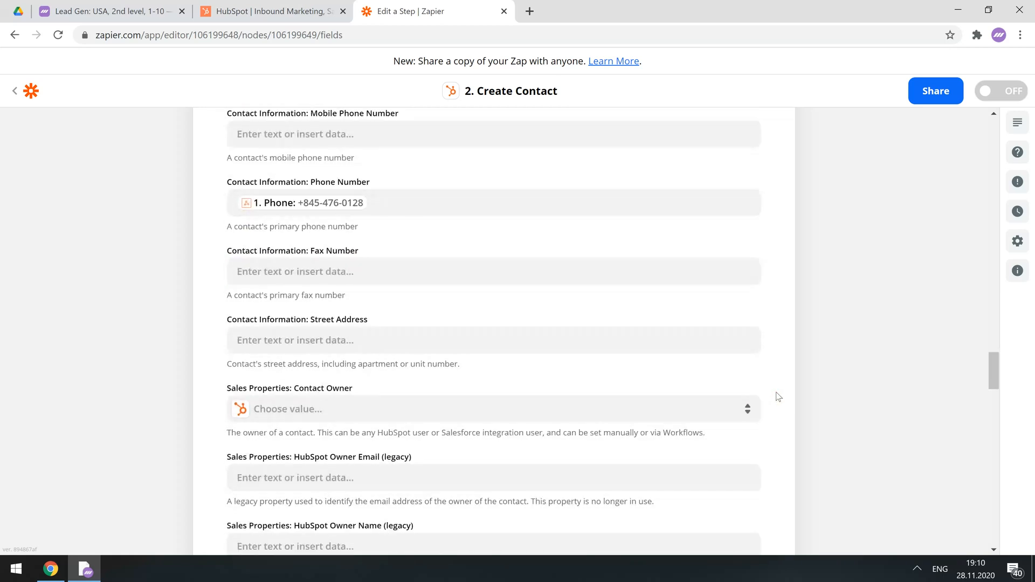
{"action": "left_click", "coordinate": [470, 335]}
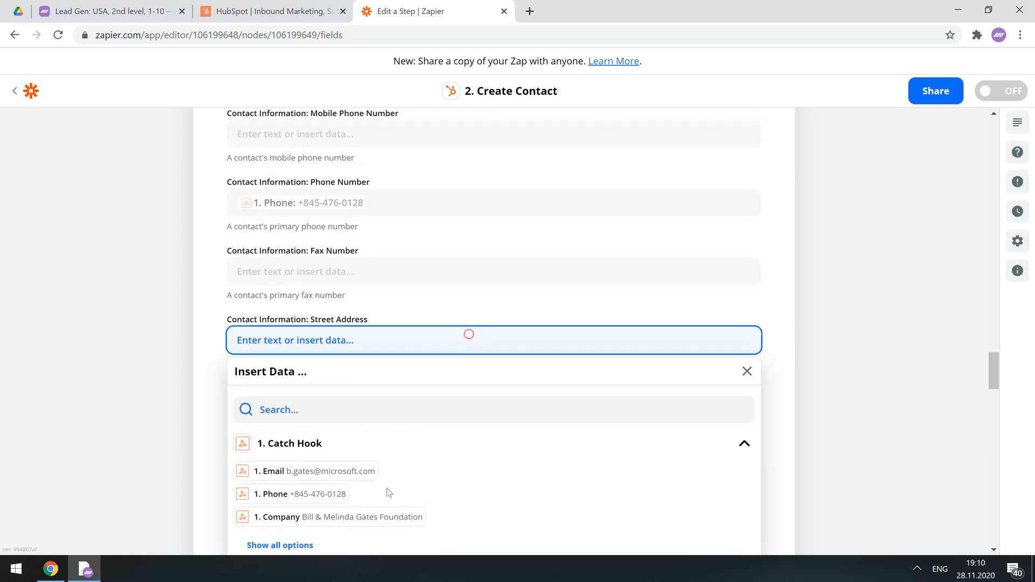
{"action": "left_click", "coordinate": [291, 550]}
{"action": "scroll", "coordinate": [323, 523], "scroll_direction": "down", "scroll_amount": 3}
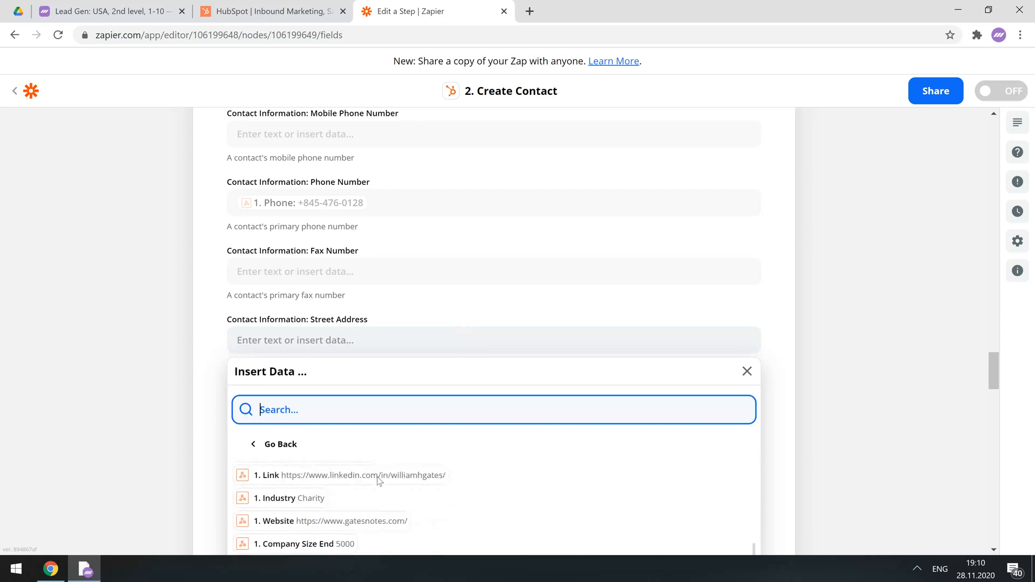
{"action": "scroll", "coordinate": [333, 511], "scroll_direction": "up", "scroll_amount": 1}
{"action": "left_click", "coordinate": [323, 519]}
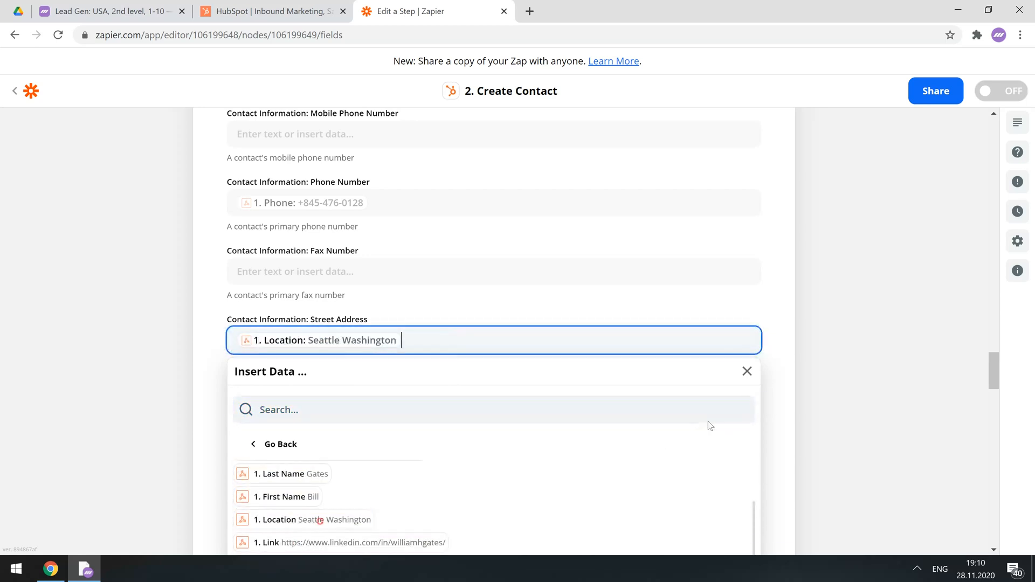
{"action": "left_click", "coordinate": [774, 404]}
Step: Map the Contact Information: Job Title field to the Catch Hook's Position value
{"action": "scroll", "coordinate": [775, 406], "scroll_direction": "down", "scroll_amount": 5}
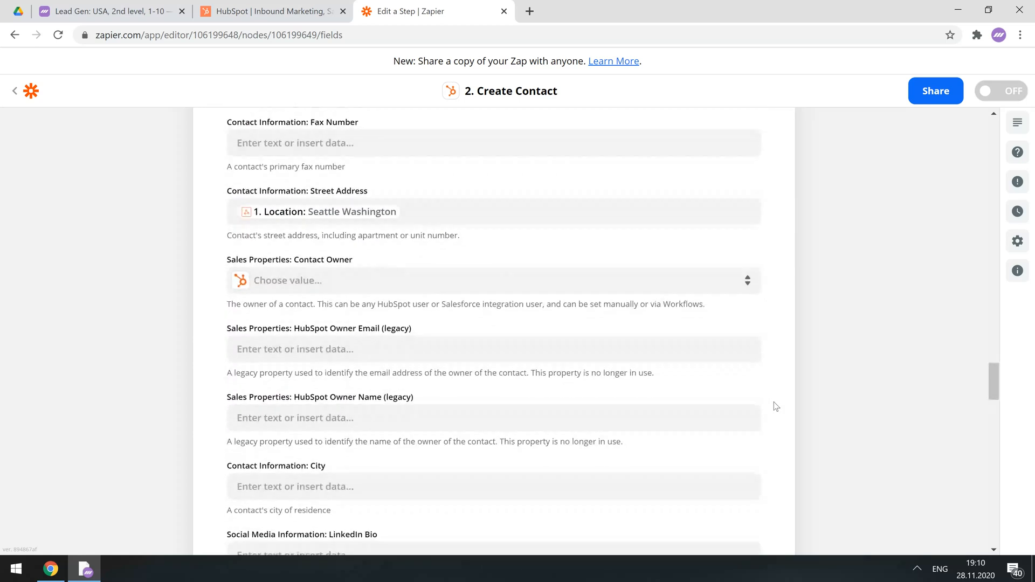
{"action": "scroll", "coordinate": [775, 406], "scroll_direction": "down", "scroll_amount": 3}
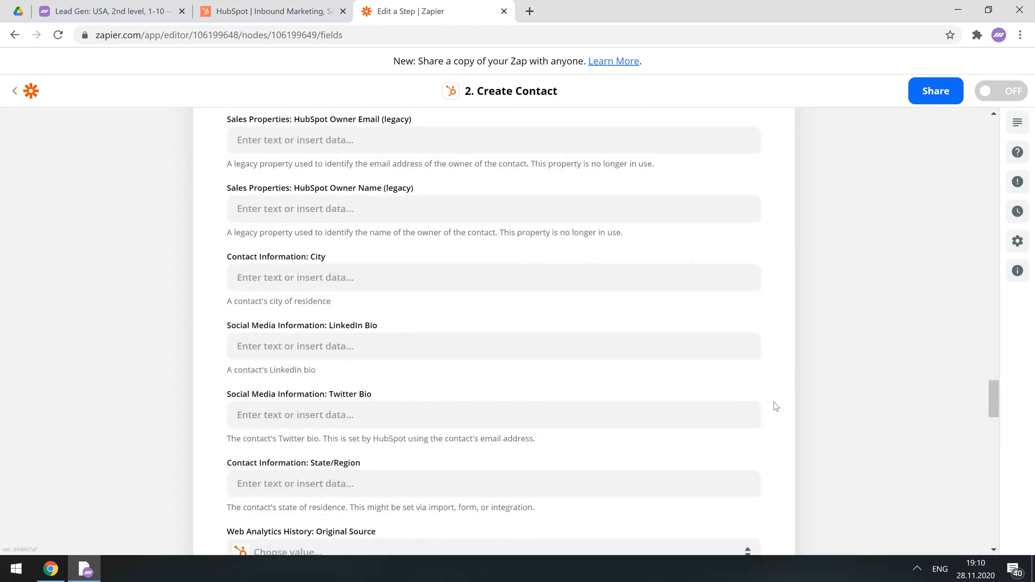
{"action": "scroll", "coordinate": [776, 406], "scroll_direction": "down", "scroll_amount": 6}
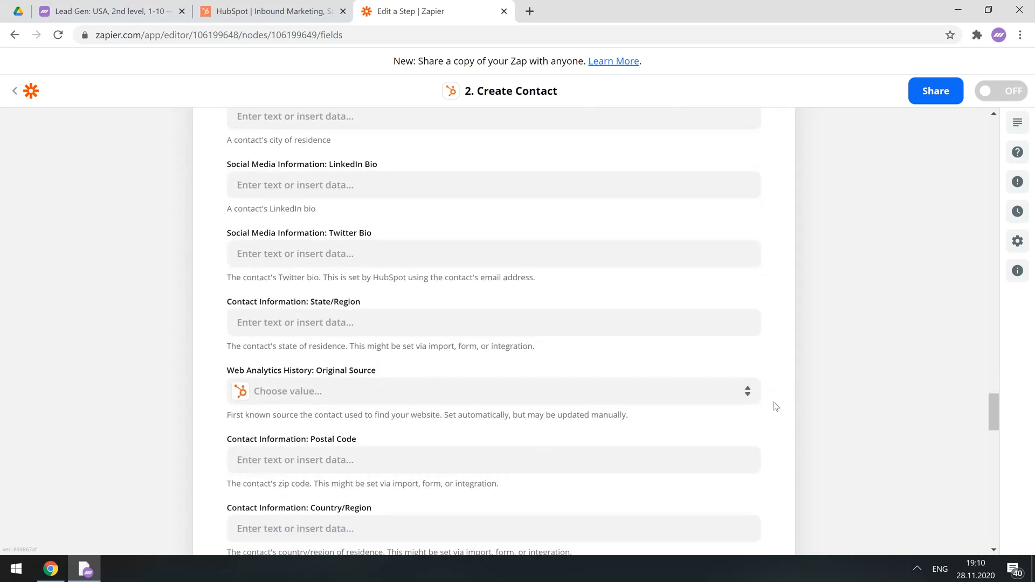
{"action": "scroll", "coordinate": [775, 407], "scroll_direction": "down", "scroll_amount": 5}
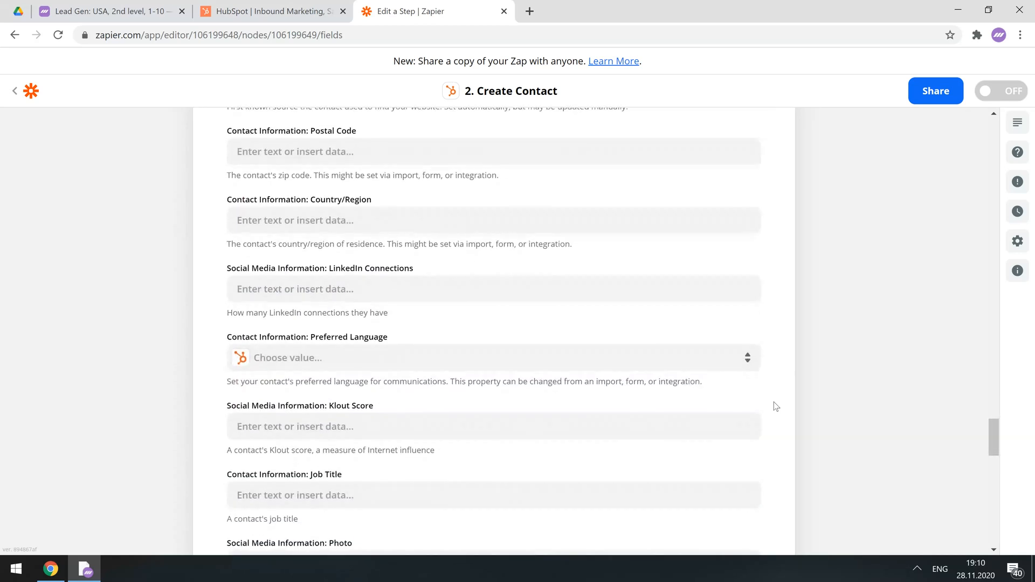
{"action": "scroll", "coordinate": [775, 406], "scroll_direction": "down", "scroll_amount": 3}
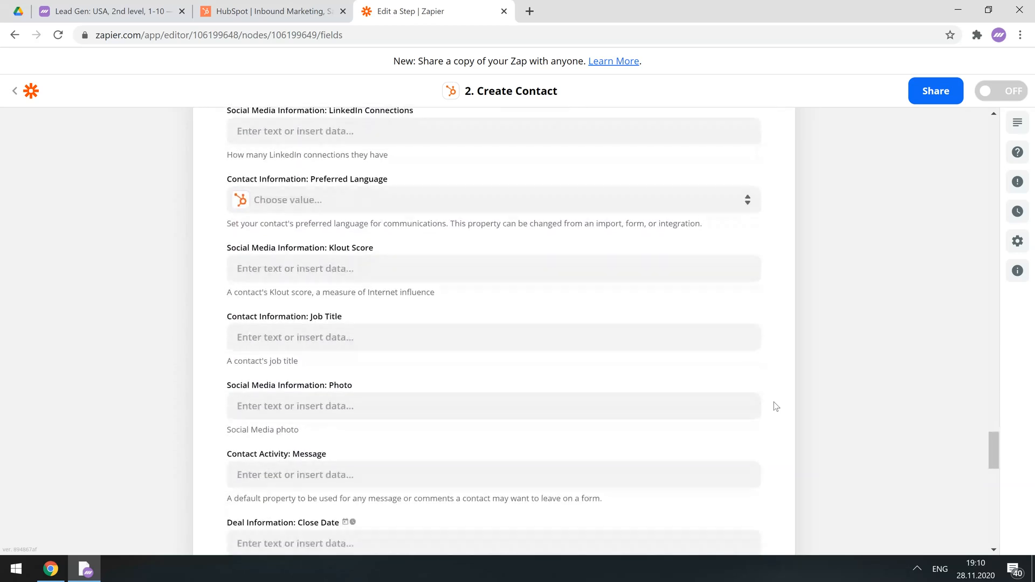
{"action": "left_click", "coordinate": [462, 298]}
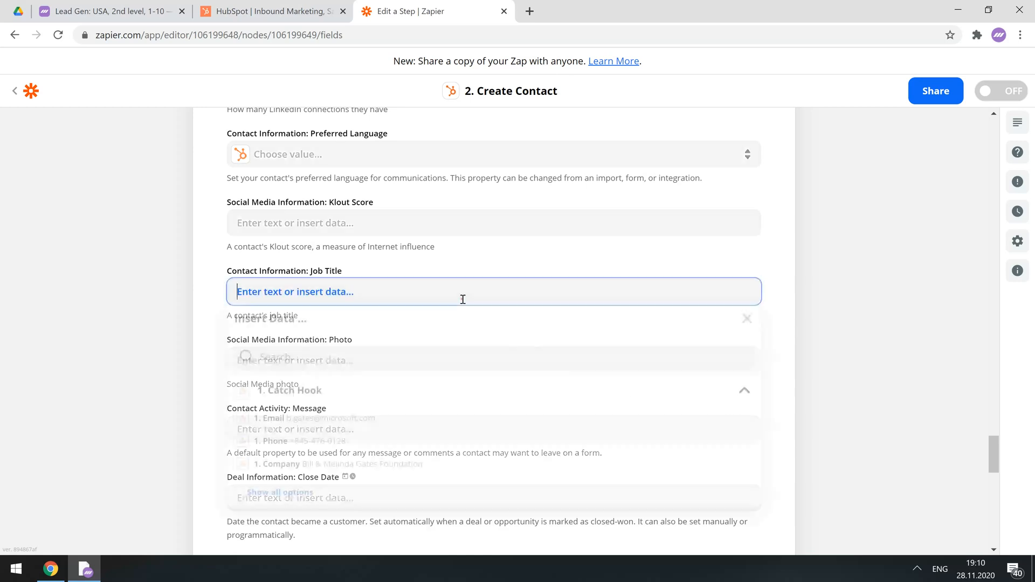
{"action": "left_click", "coordinate": [295, 496]}
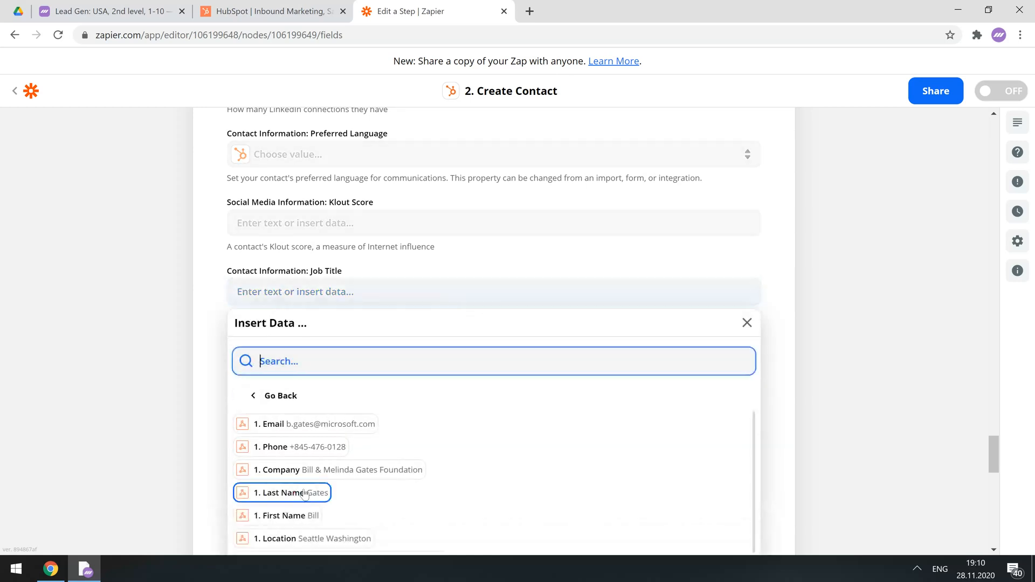
{"action": "scroll", "coordinate": [275, 473], "scroll_direction": "down", "scroll_amount": 3}
{"action": "scroll", "coordinate": [324, 473], "scroll_direction": "down", "scroll_amount": 1}
{"action": "scroll", "coordinate": [335, 474], "scroll_direction": "down", "scroll_amount": 2}
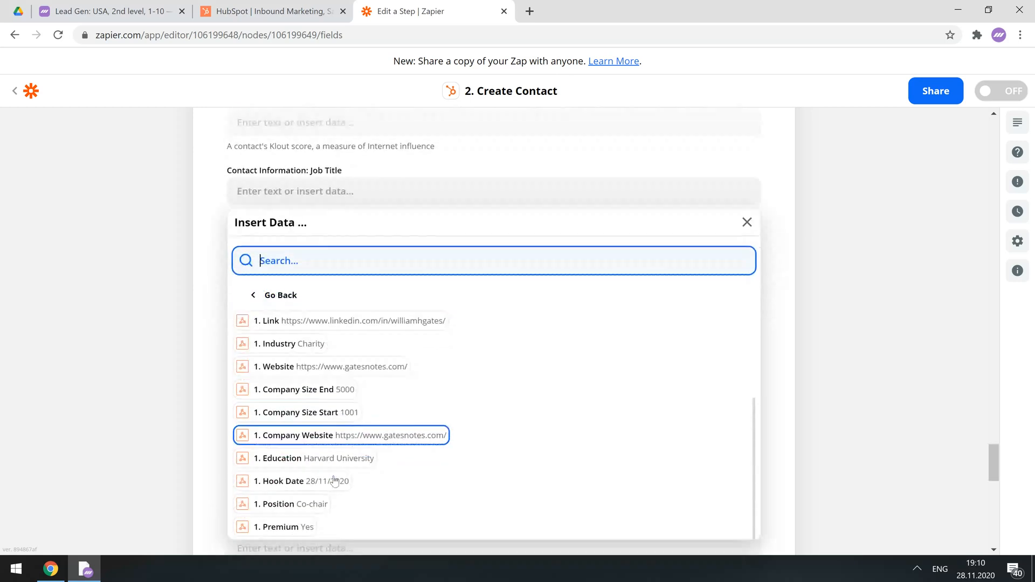
{"action": "left_click", "coordinate": [310, 472]}
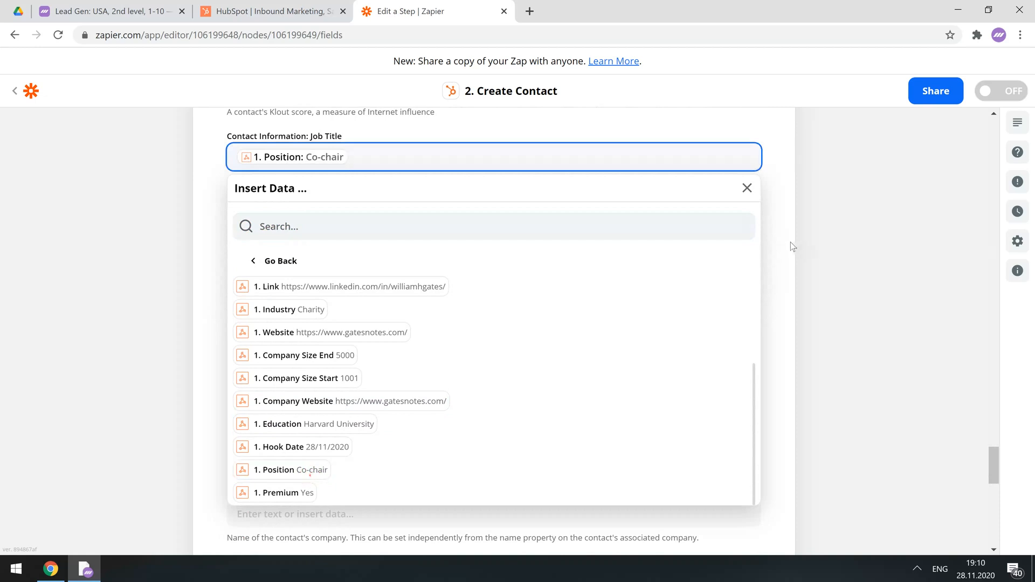
{"action": "left_click", "coordinate": [792, 247]}
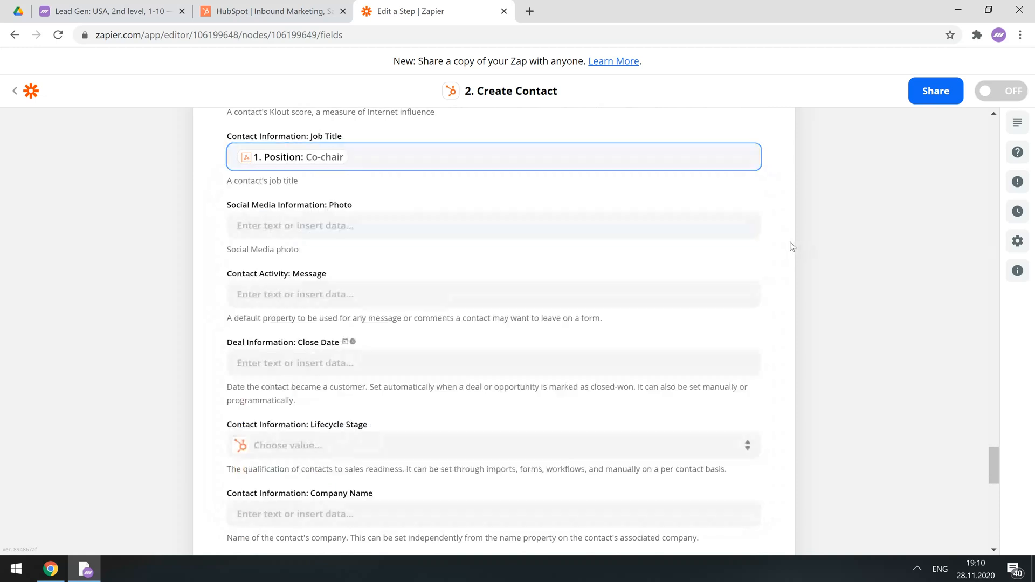
Step: Map the Contact Information: Company Name field to the Catch Hook's Company value
{"action": "left_click", "coordinate": [418, 514]}
{"action": "scroll", "coordinate": [426, 478], "scroll_direction": "down", "scroll_amount": 2}
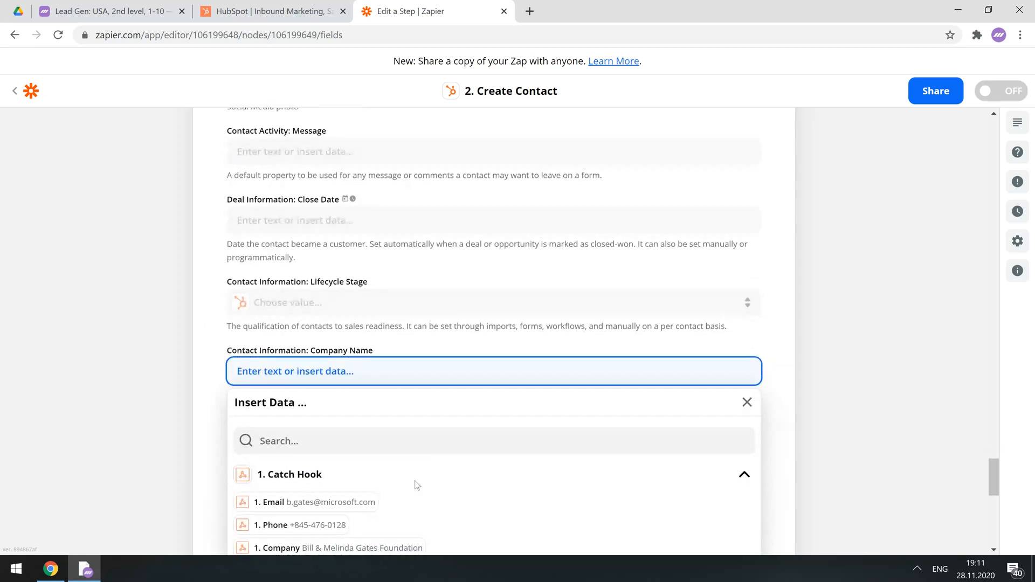
{"action": "left_click", "coordinate": [390, 490]}
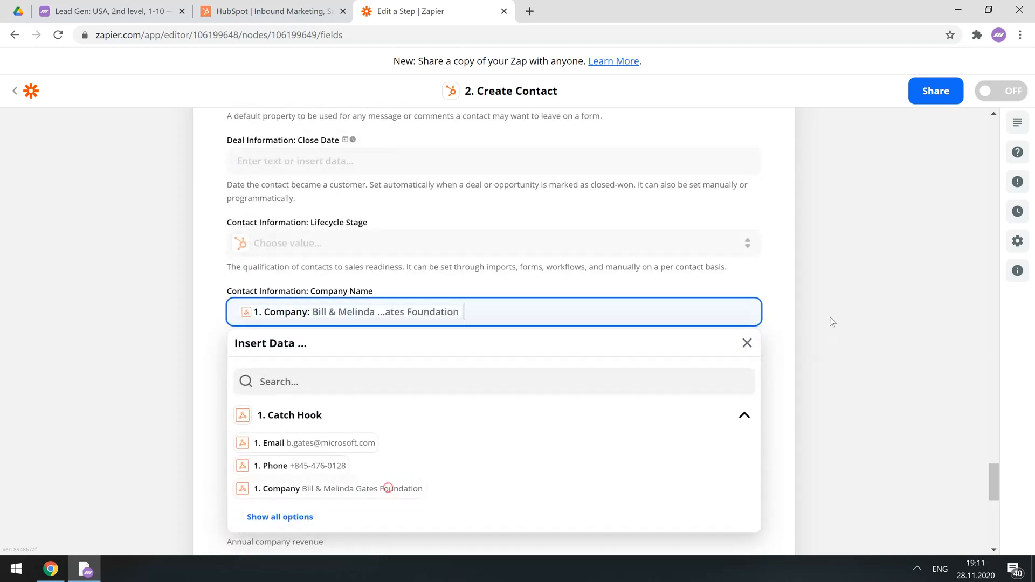
{"action": "left_click", "coordinate": [778, 324]}
Step: Map the Contact Information: Website URL field to the Catch Hook's Website value
{"action": "scroll", "coordinate": [780, 326], "scroll_direction": "down", "scroll_amount": 1}
{"action": "scroll", "coordinate": [780, 326], "scroll_direction": "down", "scroll_amount": 3}
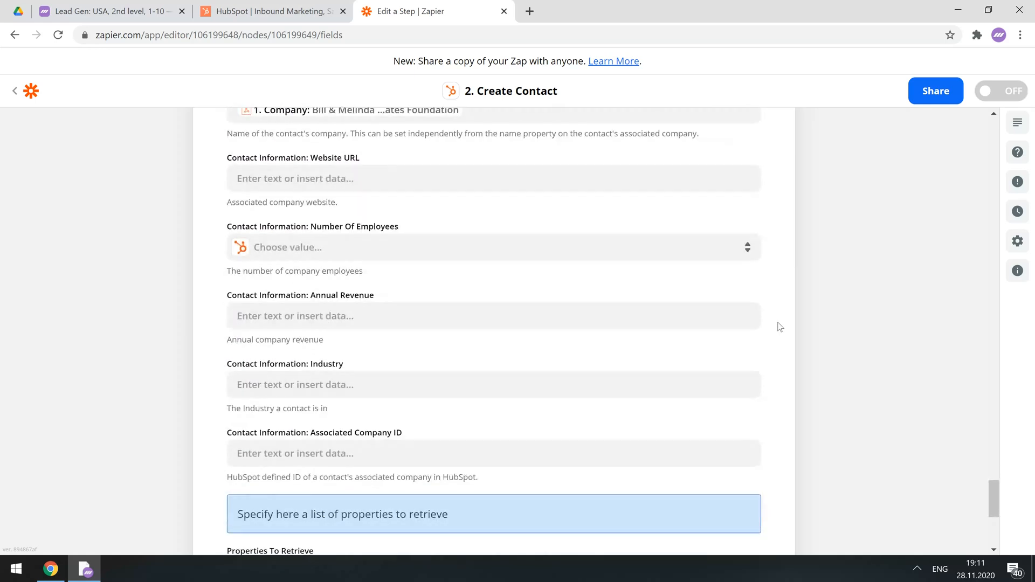
{"action": "scroll", "coordinate": [780, 327], "scroll_direction": "up", "scroll_amount": 1}
{"action": "left_click", "coordinate": [555, 180]}
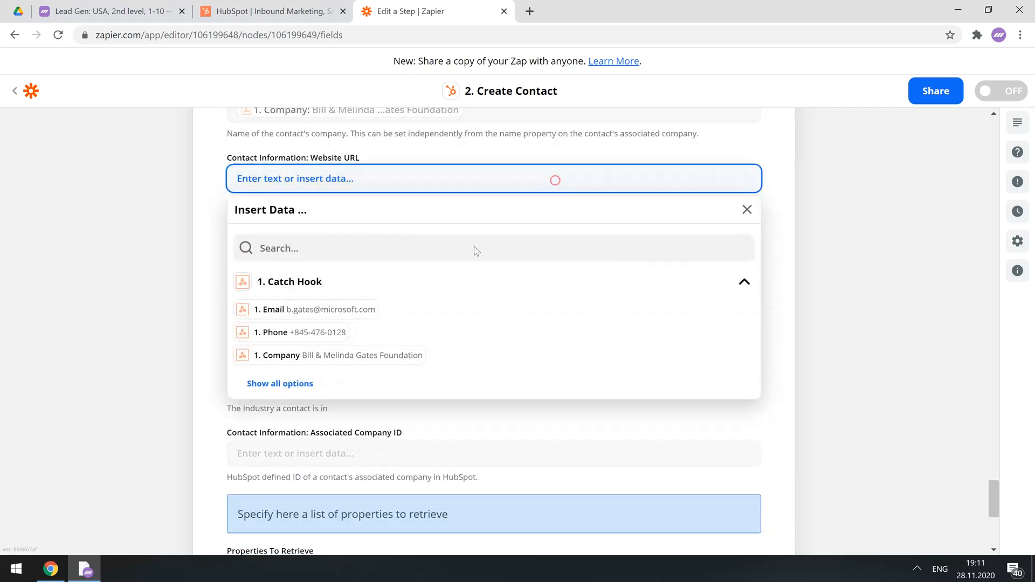
{"action": "left_click", "coordinate": [280, 383]}
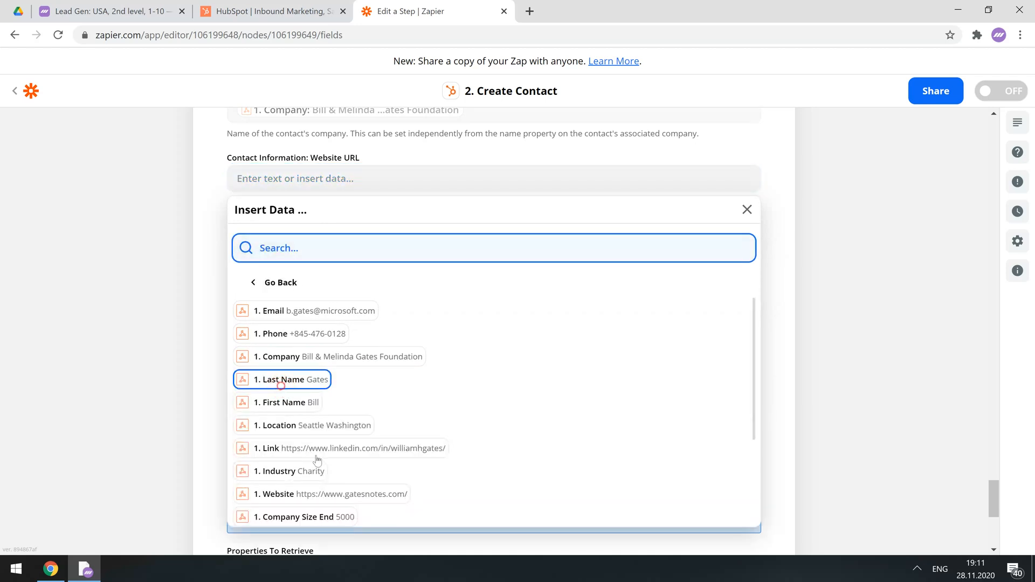
{"action": "left_click", "coordinate": [322, 493]}
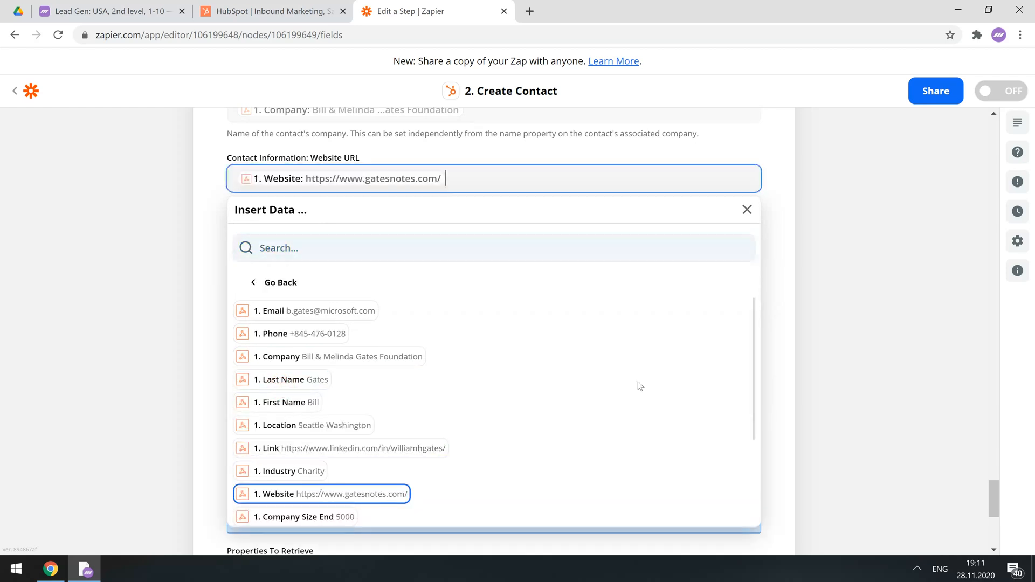
{"action": "left_click", "coordinate": [787, 270]}
Step: Map the Contact Information: Industry field to the Catch Hook's Industry value
{"action": "left_click", "coordinate": [562, 389]}
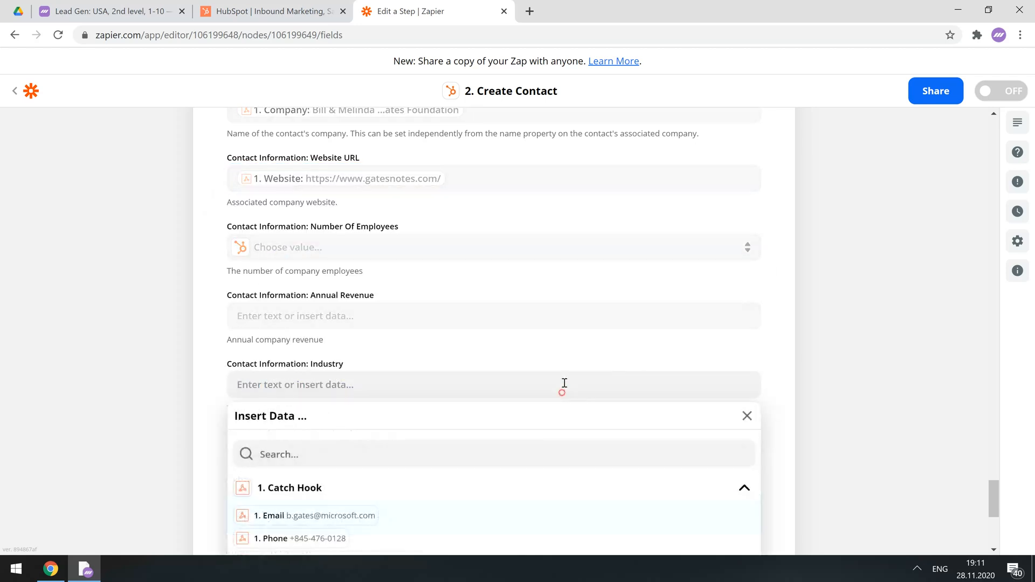
{"action": "scroll", "coordinate": [550, 432], "scroll_direction": "down", "scroll_amount": 2}
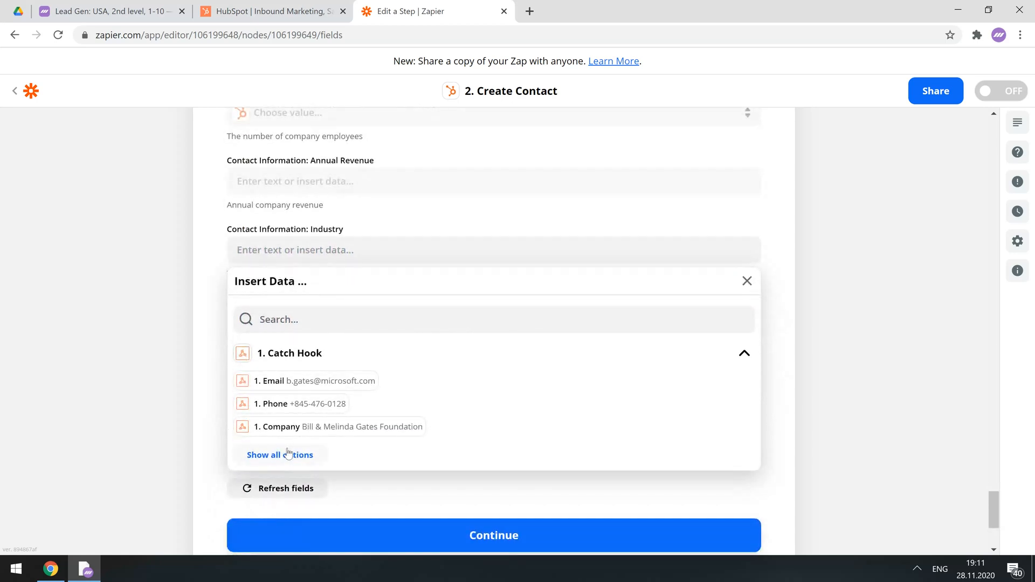
{"action": "left_click", "coordinate": [288, 454]}
{"action": "scroll", "coordinate": [436, 423], "scroll_direction": "down", "scroll_amount": 1}
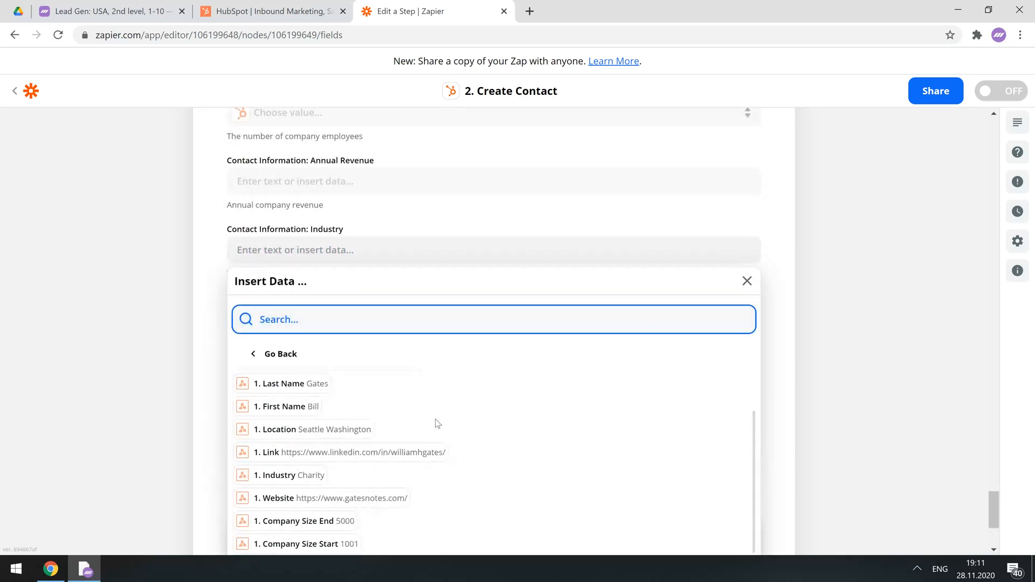
{"action": "left_click", "coordinate": [304, 475]}
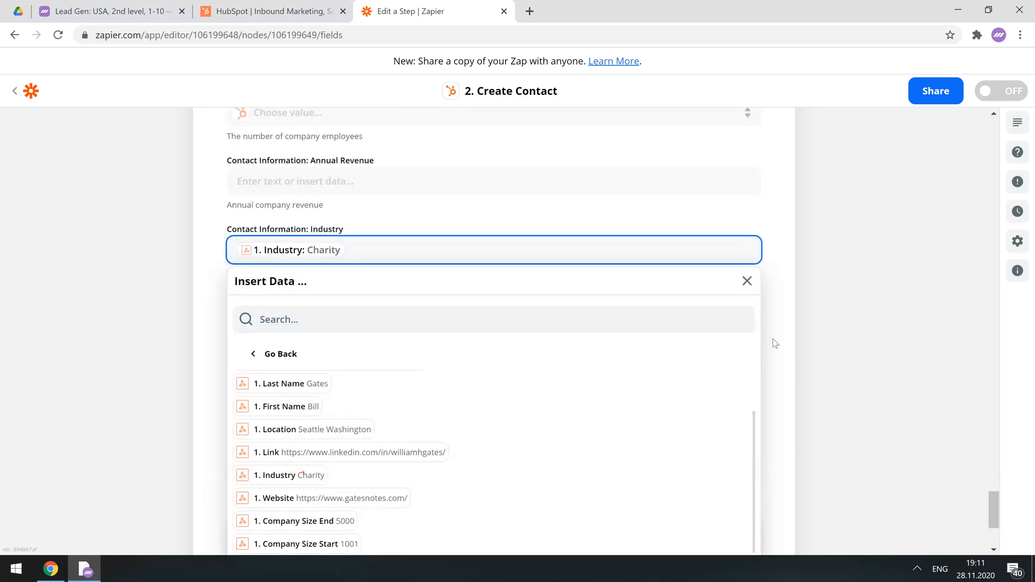
{"action": "left_click", "coordinate": [774, 344]}
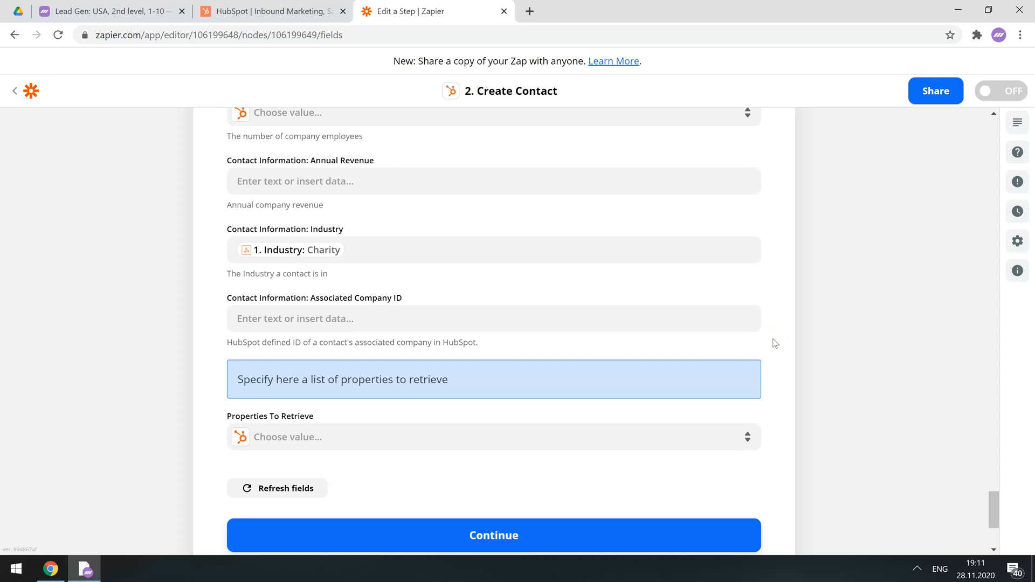
Step: Finish the Create Contact action setup and run its test to send a sample contact to HubSpot
{"action": "left_click", "coordinate": [550, 536]}
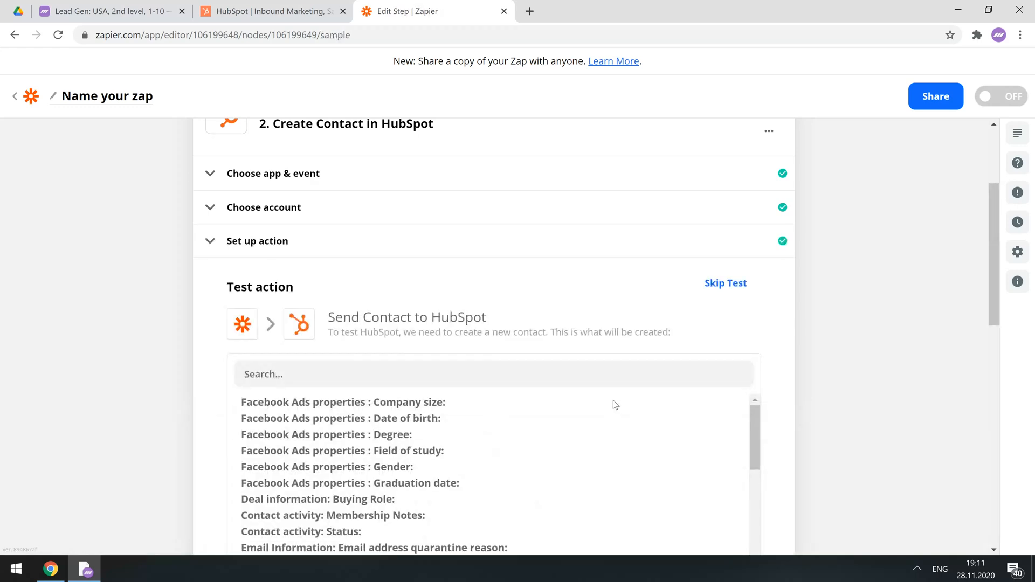
{"action": "scroll", "coordinate": [615, 405], "scroll_direction": "down", "scroll_amount": 4}
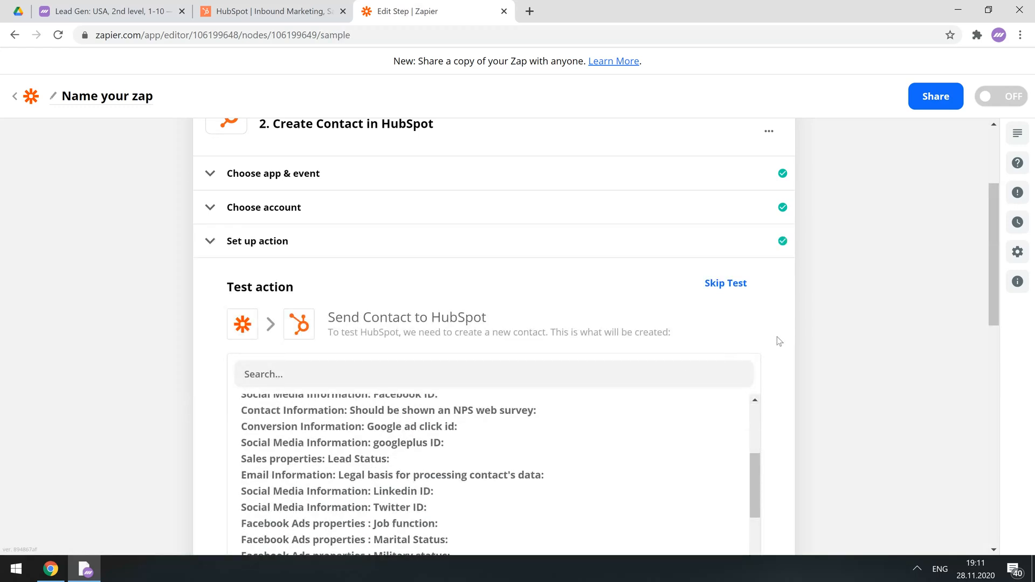
{"action": "scroll", "coordinate": [777, 340], "scroll_direction": "down", "scroll_amount": 5}
{"action": "scroll", "coordinate": [779, 340], "scroll_direction": "down", "scroll_amount": 6}
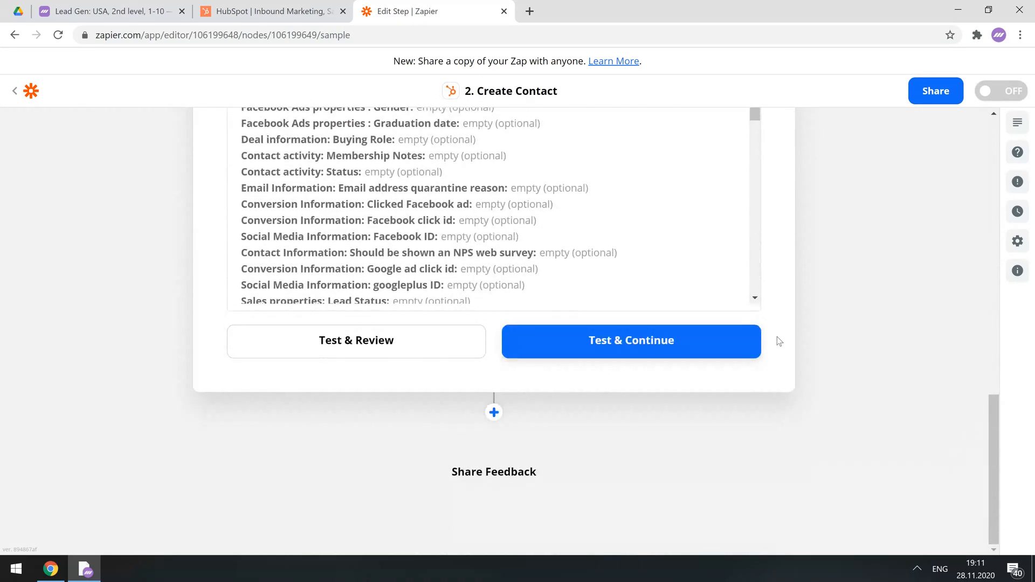
{"action": "left_click", "coordinate": [702, 340]}
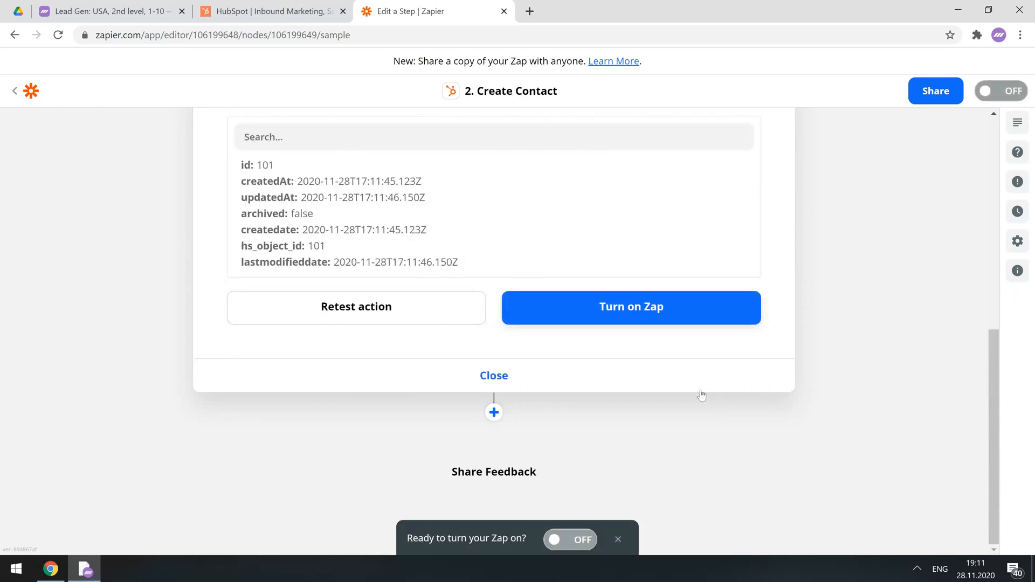
Step: Switch to HubSpot, go to the account and view the Contacts list to check for the test contact
{"action": "left_click", "coordinate": [268, 12]}
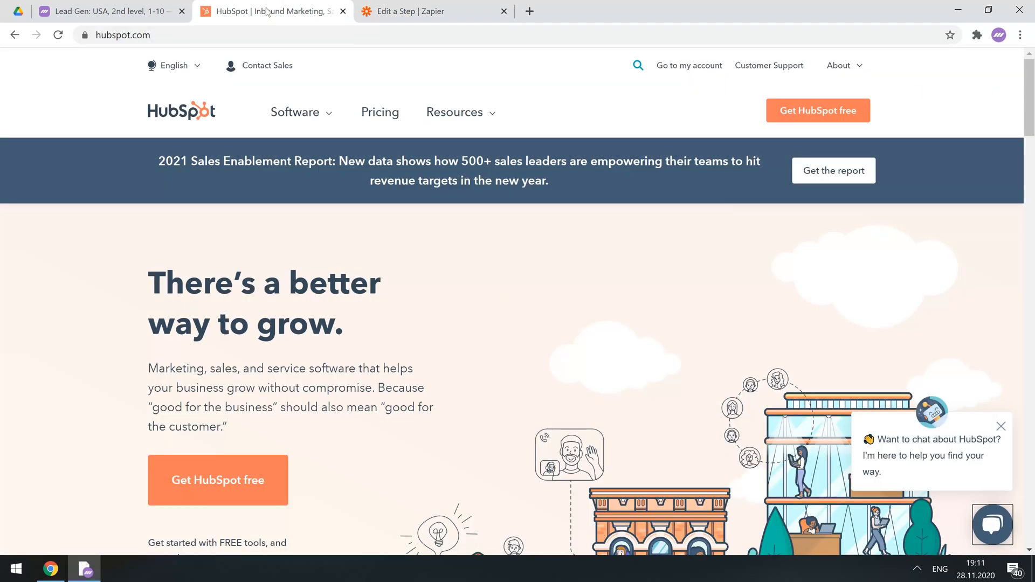
{"action": "left_click", "coordinate": [683, 67]}
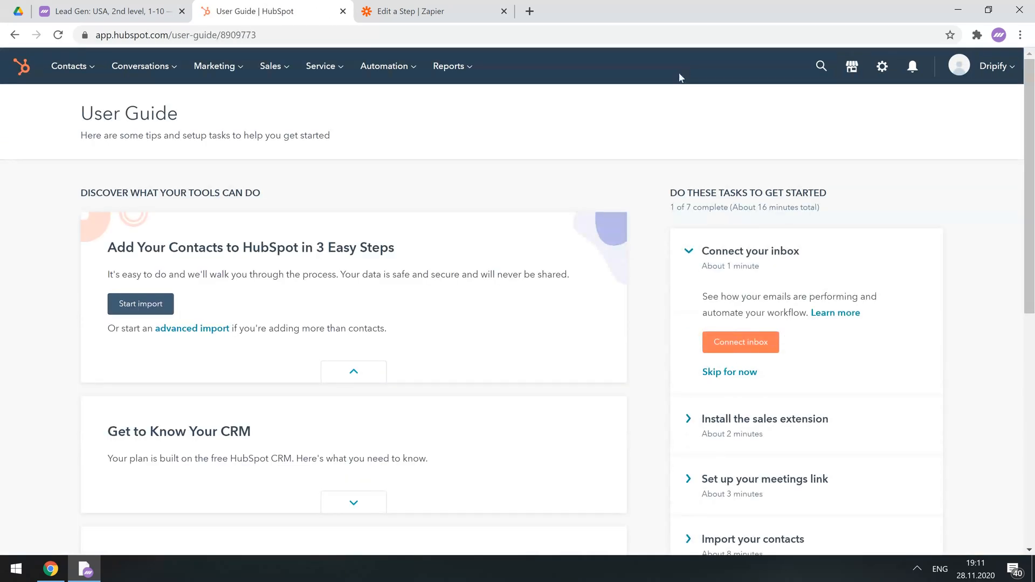
{"action": "left_click", "coordinate": [70, 66]}
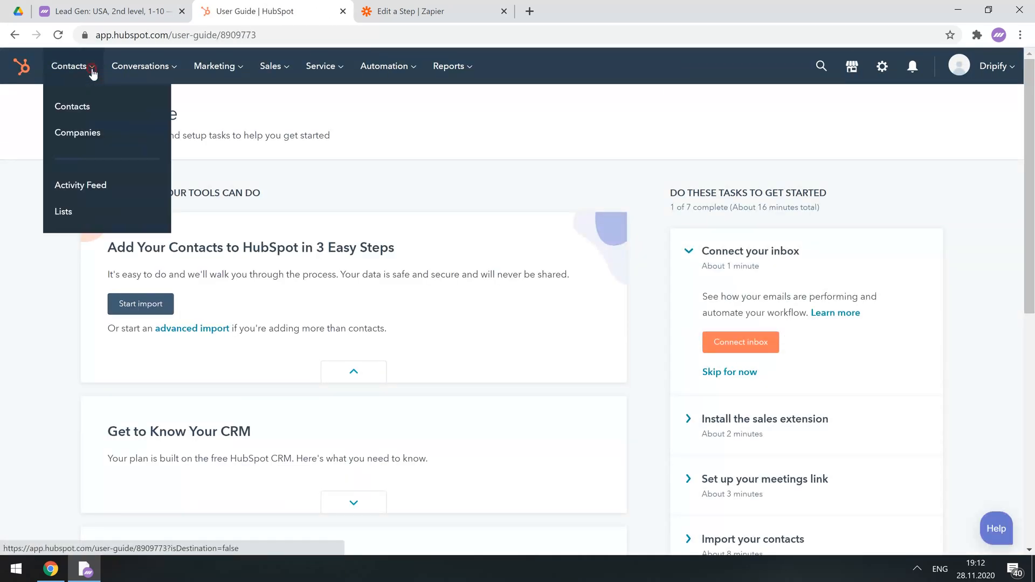
{"action": "left_click", "coordinate": [85, 105]}
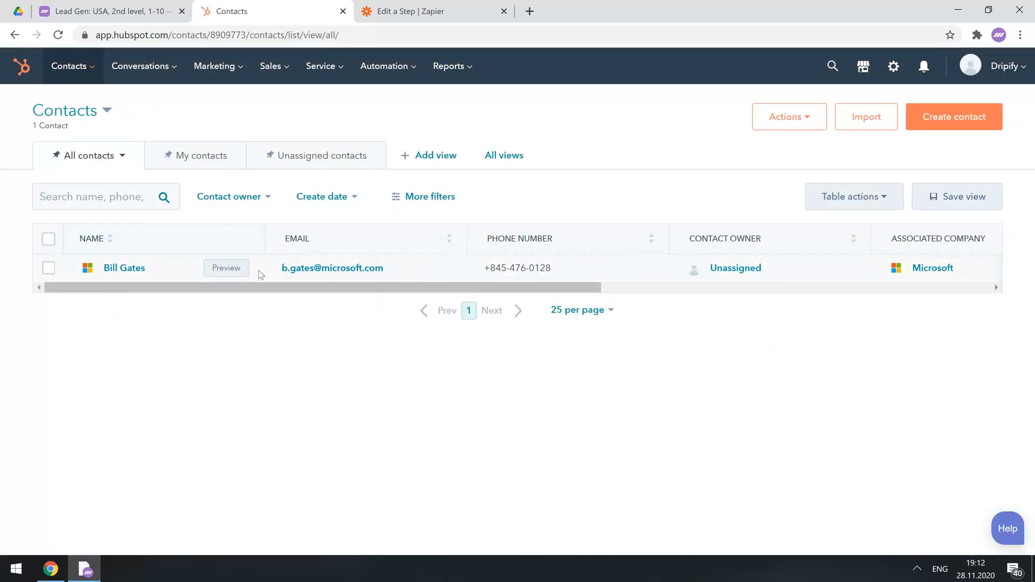
Step: Switch back to Zapier, turn on the Zap and dismiss the offer to share a copy
{"action": "left_click", "coordinate": [477, 19]}
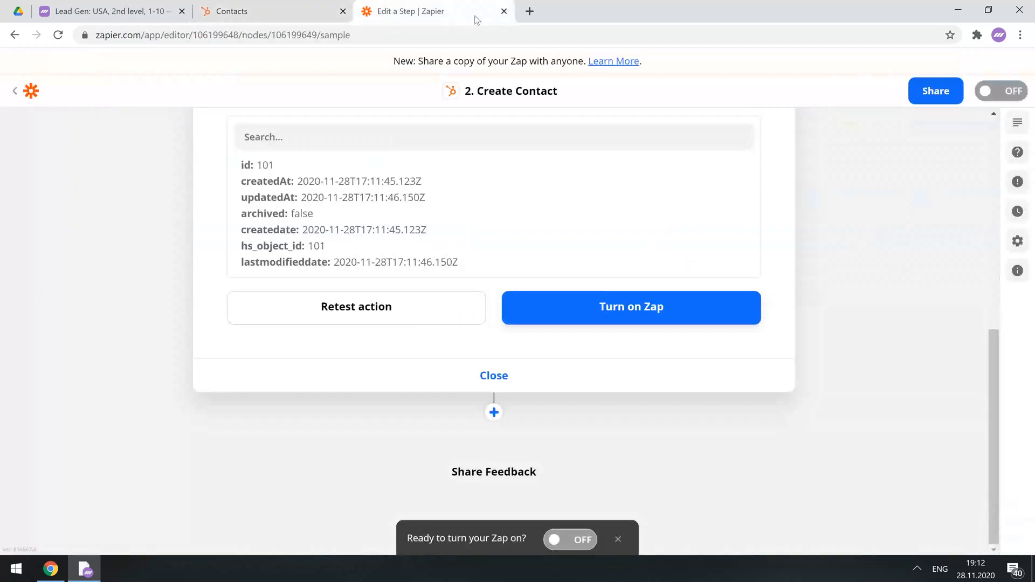
{"action": "left_click", "coordinate": [598, 309]}
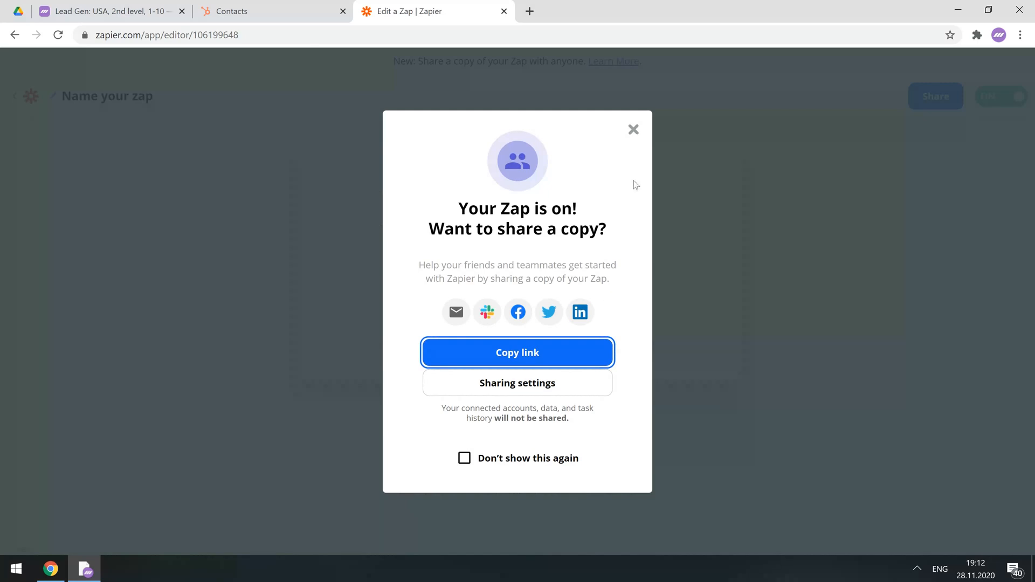
{"action": "left_click", "coordinate": [633, 130]}
Step: Name the Zap "Hubspot"
{"action": "left_click", "coordinate": [133, 101]}
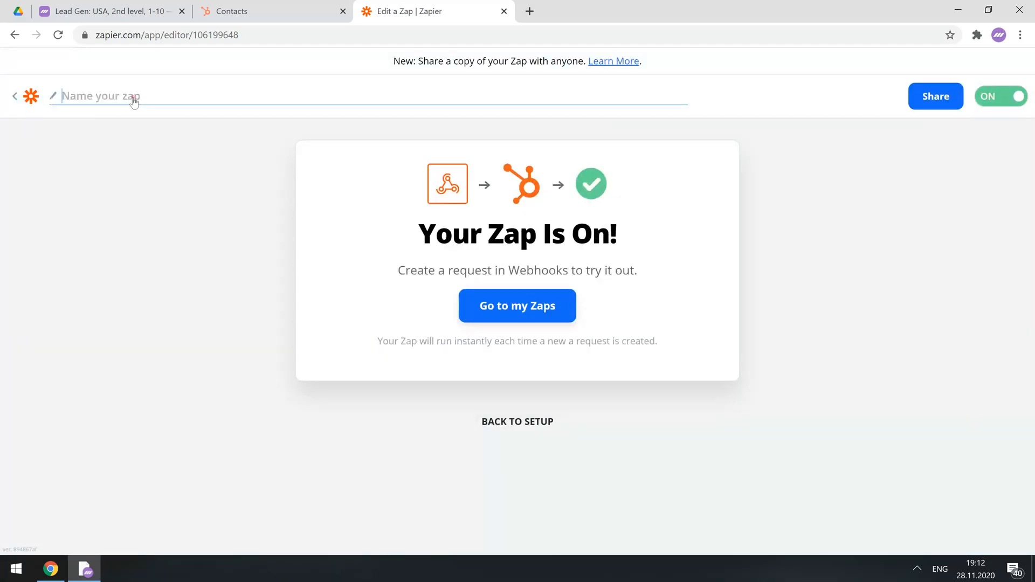
{"action": "type", "text": "Hubspot"}
{"action": "left_click", "coordinate": [876, 236]}
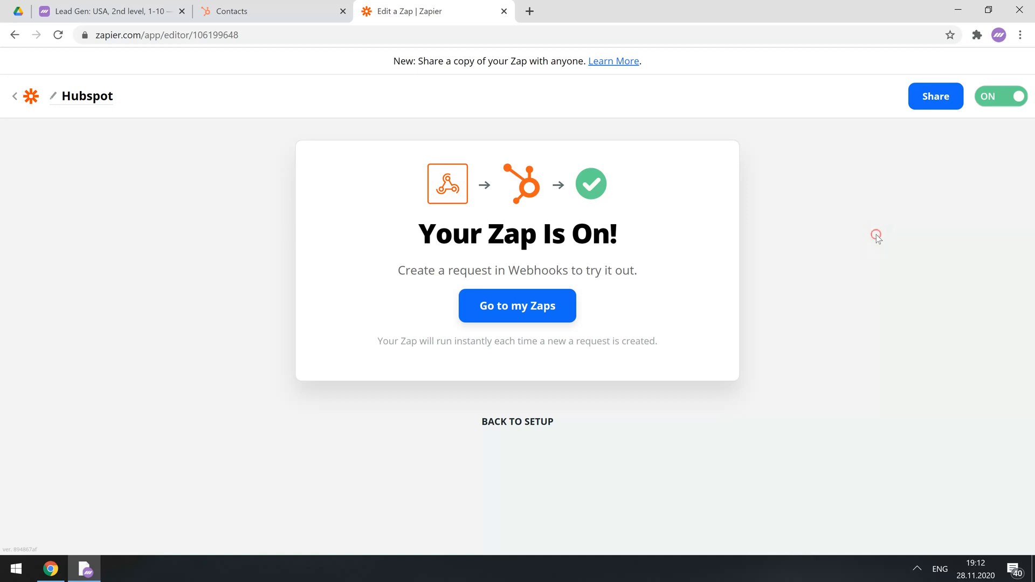
Step: Switch to Dripify, view the campaign's Zapier integration trigger options without changing them and return to the Dashboard
{"action": "left_click", "coordinate": [154, 15]}
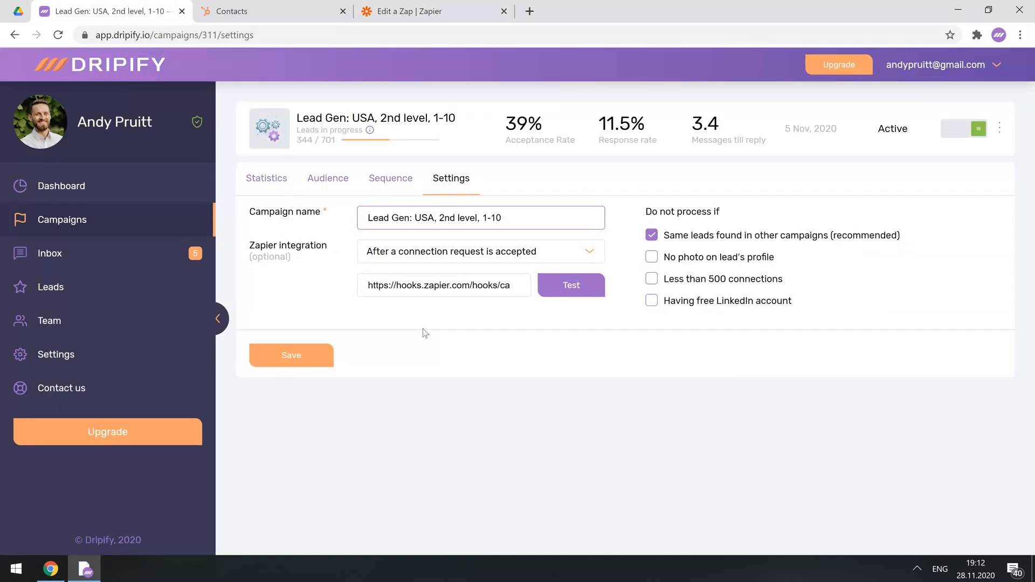
{"action": "left_click", "coordinate": [490, 255]}
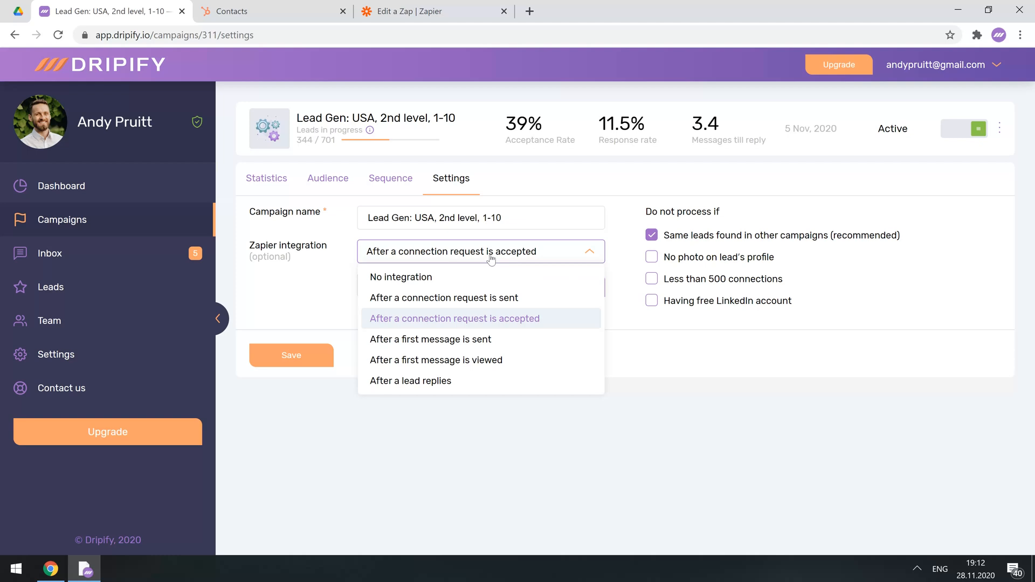
{"action": "left_click", "coordinate": [51, 193]}
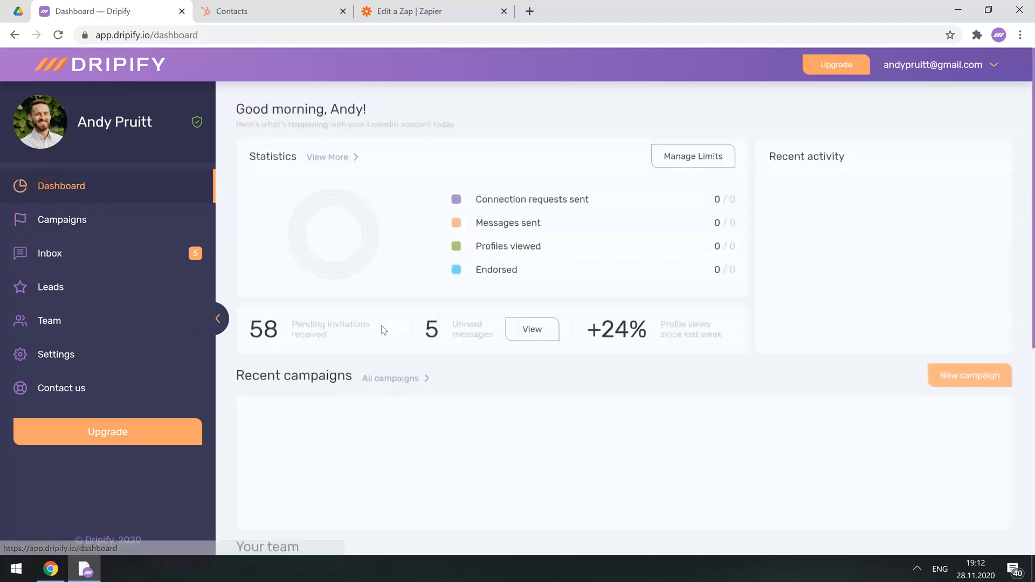